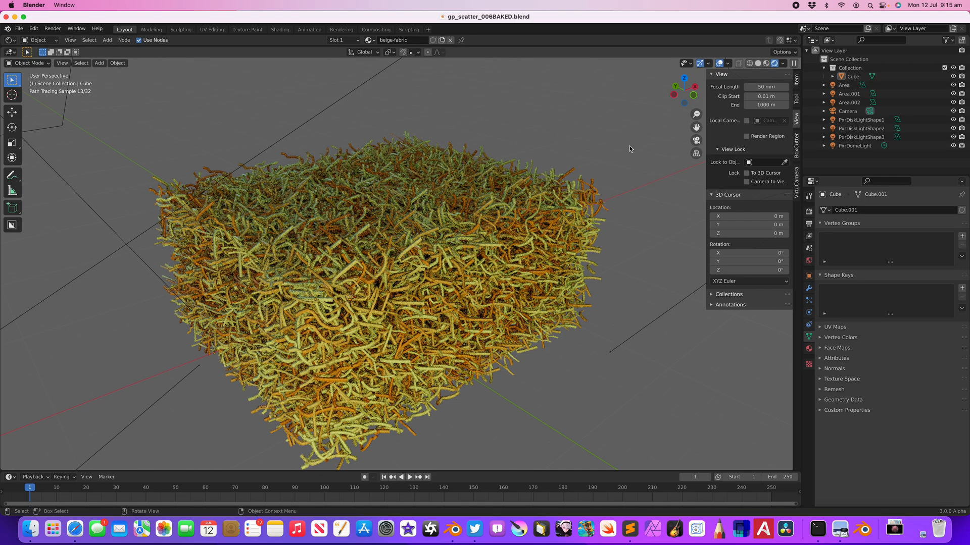
# Step: Switch the viewport to solid shading, then enlarge the shader node area and show the cube's beige-fabric material nodes
pyautogui.click(757, 63)
pyautogui.click(809, 212)
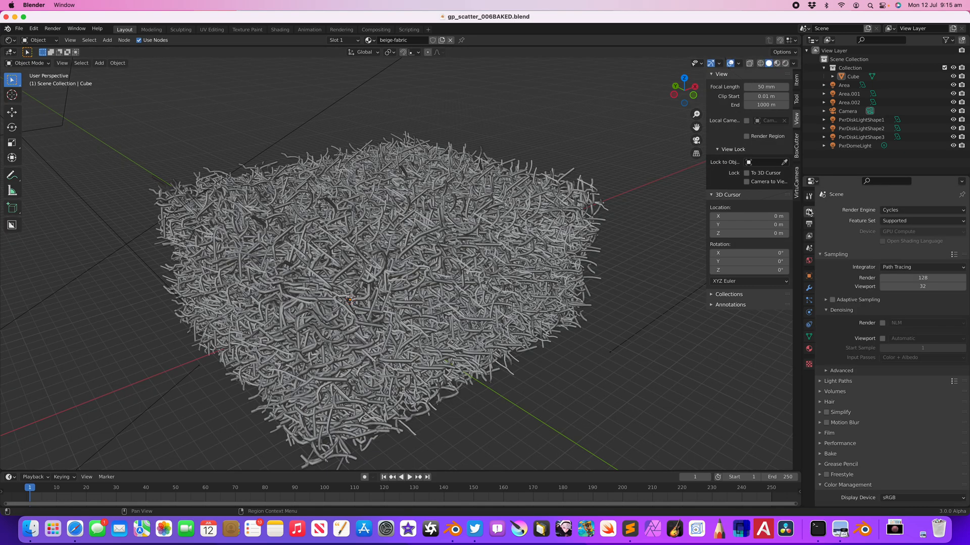
pyautogui.moveTo(556, 46); pyautogui.dragTo(556, 175)
pyautogui.click(509, 277)
pyautogui.scroll(-2, 375, 351)
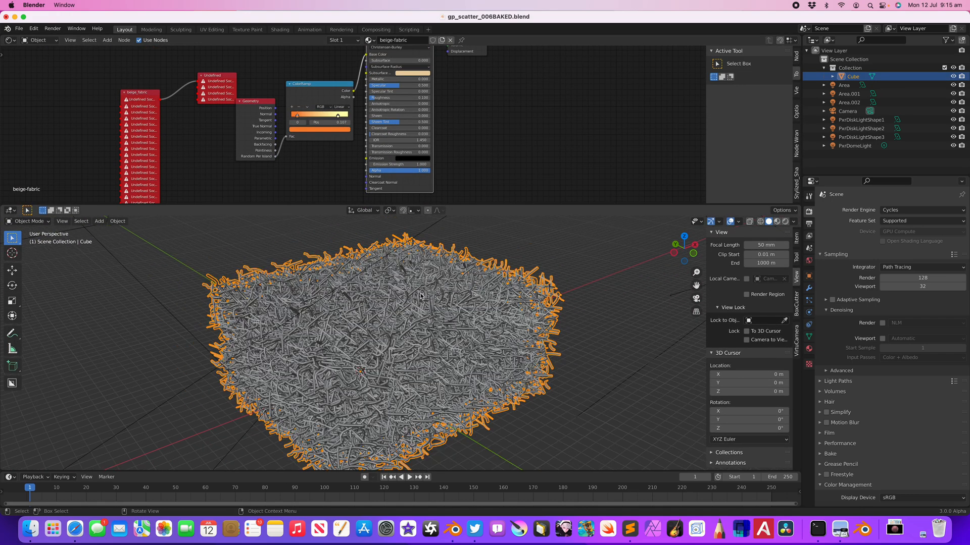
# Step: Rearrange the Geometry and ColorRamp nodes so they sit side by side ahead of the Principled BSDF
pyautogui.scroll(2, 345, 136)
pyautogui.moveTo(328, 142); pyautogui.dragTo(338, 178, button='middle')
pyautogui.moveTo(259, 129); pyautogui.dragTo(256, 84)
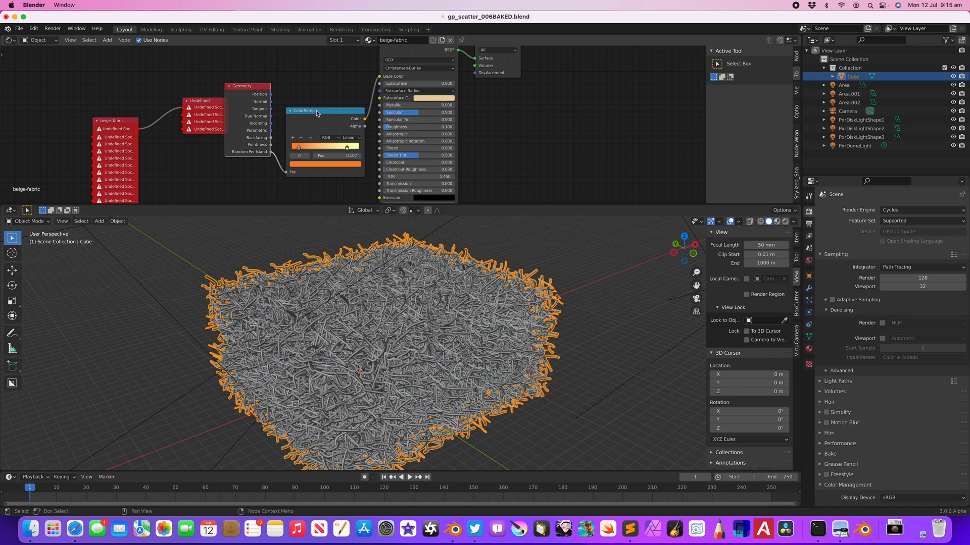
pyautogui.moveTo(316, 112); pyautogui.dragTo(315, 96)
pyautogui.moveTo(316, 98); pyautogui.dragTo(306, 123, button='middle')
pyautogui.moveTo(305, 125); pyautogui.dragTo(311, 99)
pyautogui.moveTo(249, 177); pyautogui.dragTo(257, 165)
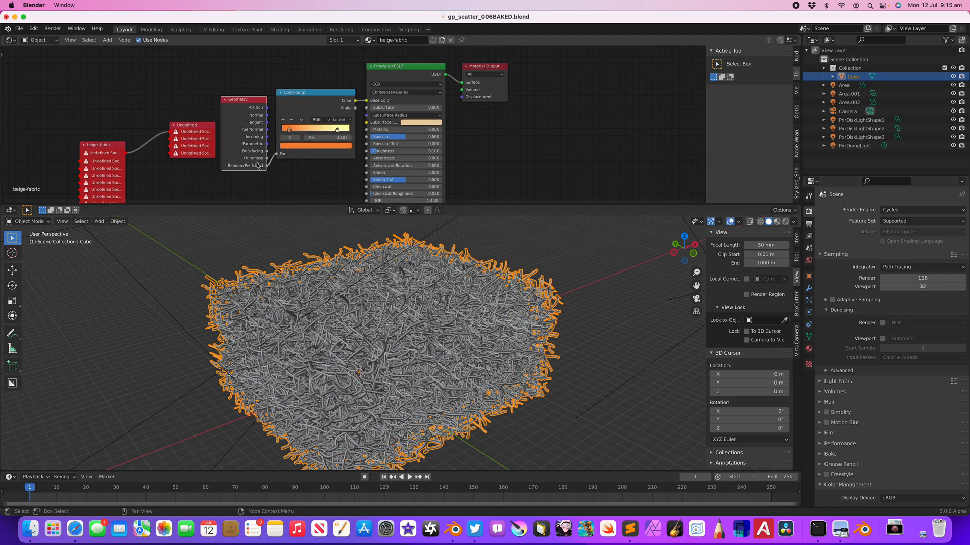
pyautogui.moveTo(296, 100); pyautogui.dragTo(296, 103)
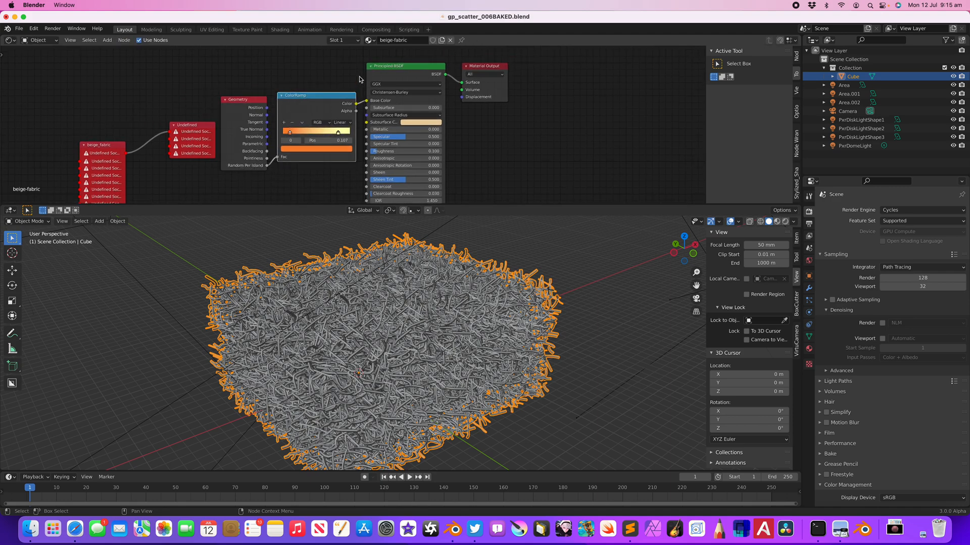
# Step: Move the Principled BSDF and Material Output nodes further from the ColorRamp to space out the material tree
pyautogui.moveTo(384, 71); pyautogui.dragTo(390, 70)
pyautogui.moveTo(482, 67); pyautogui.dragTo(509, 69)
pyautogui.scroll(-2, 460, 133)
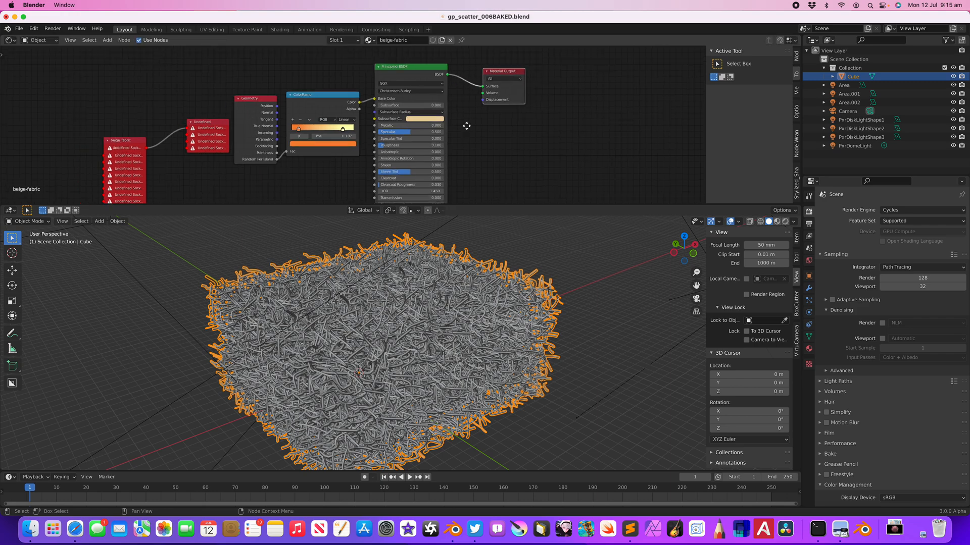
pyautogui.moveTo(304, 124); pyautogui.dragTo(317, 114, button='middle')
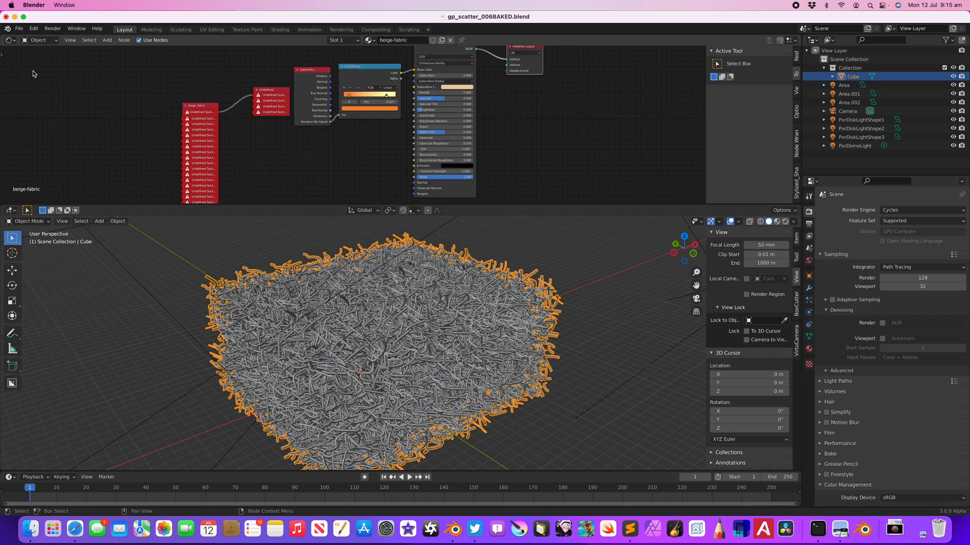
# Step: Open the recent file gp_scatter_002.blend
pyautogui.click(20, 29)
pyautogui.moveTo(49, 56)
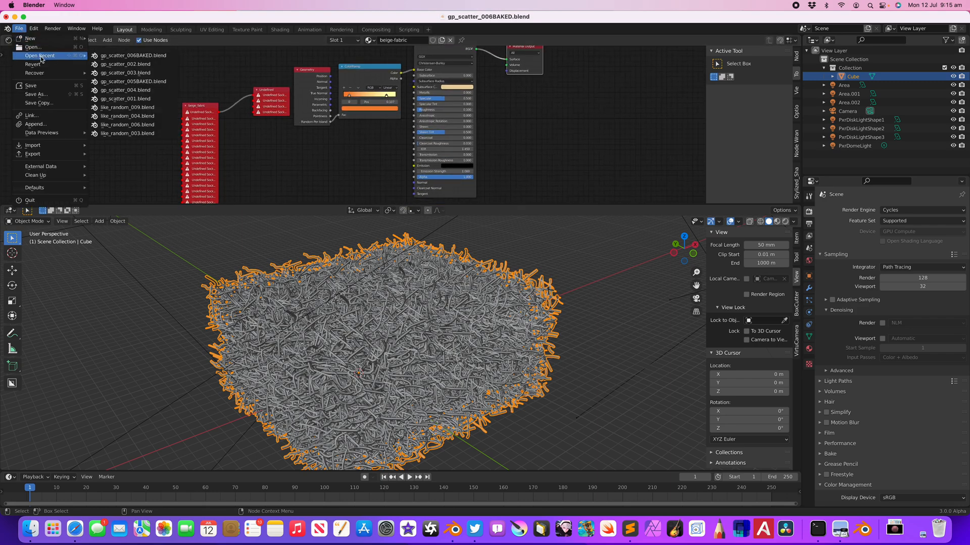
pyautogui.click(108, 66)
pyautogui.click(474, 286)
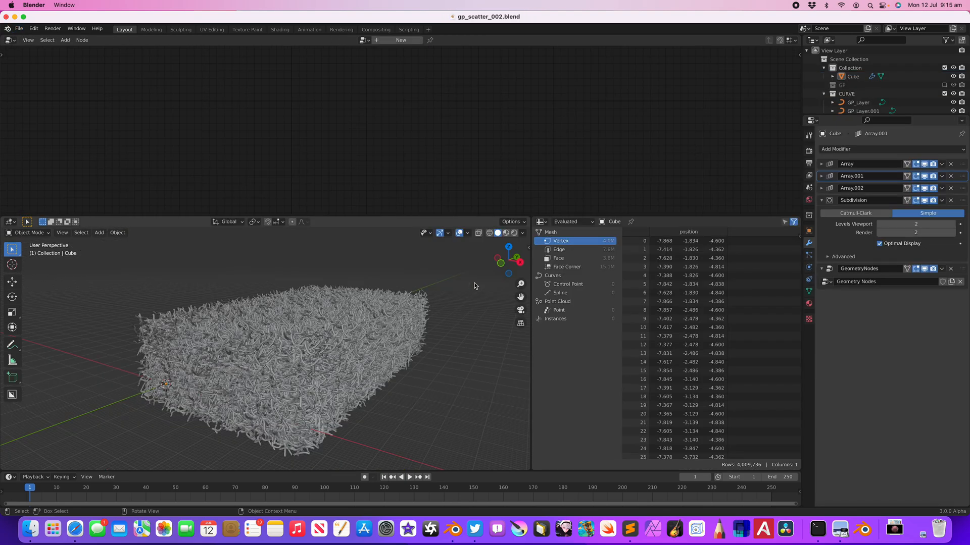
# Step: Widen the 3D viewport and enlarge the outliner to show every curve in the CURVE collection
pyautogui.moveTo(452, 303); pyautogui.dragTo(530, 310, button='middle')
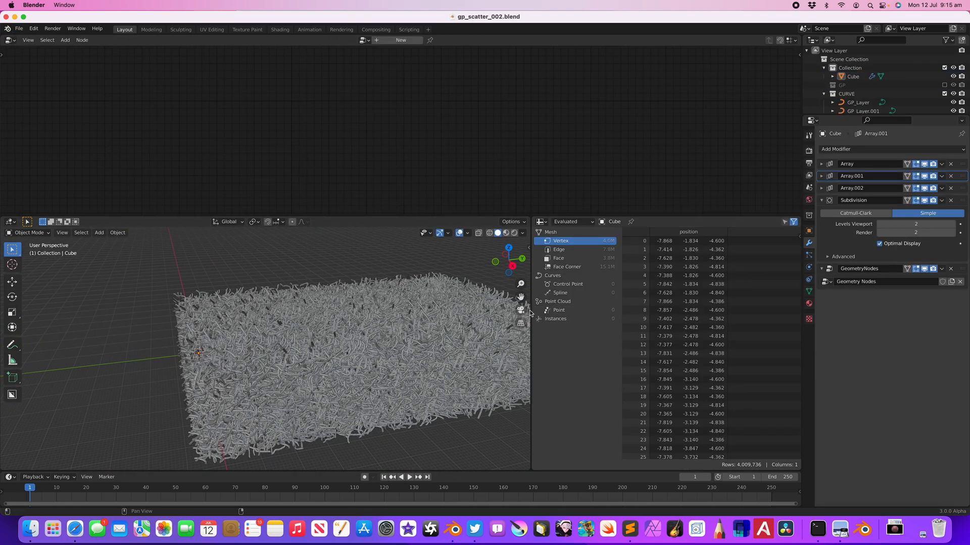
pyautogui.moveTo(531, 310); pyautogui.dragTo(598, 310)
pyautogui.moveTo(566, 310); pyautogui.dragTo(479, 326, button='middle')
pyautogui.moveTo(853, 116); pyautogui.dragTo(858, 158)
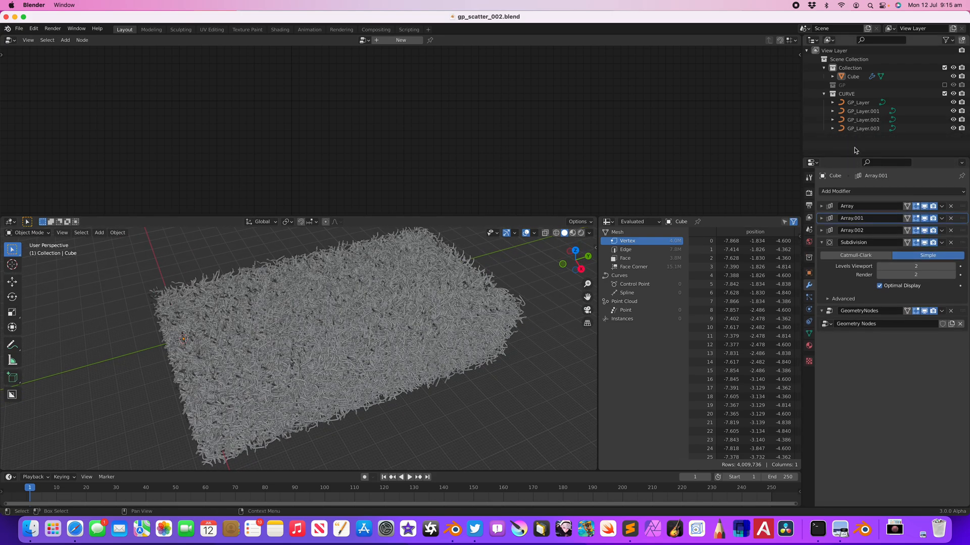
# Step: Select the four curves GP_Layer to GP_Layer.003 and move them about 8.9 m in X, -62.9 m in Y and 18.5 m in Z
pyautogui.click(858, 103)
pyautogui.keyDown('shift'); pyautogui.click(864, 128); pyautogui.keyUp('shift')
pyautogui.scroll(-3, 374, 339)
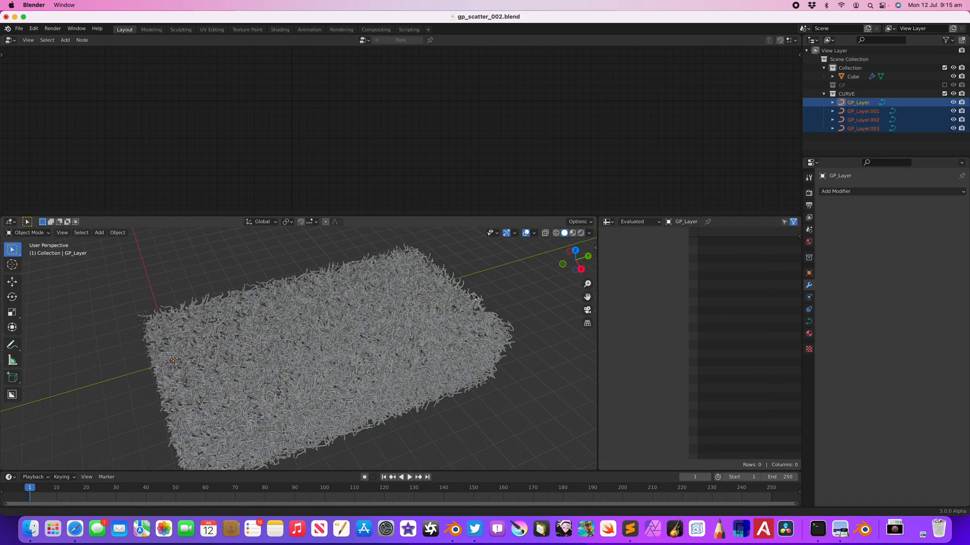
pyautogui.press('g')
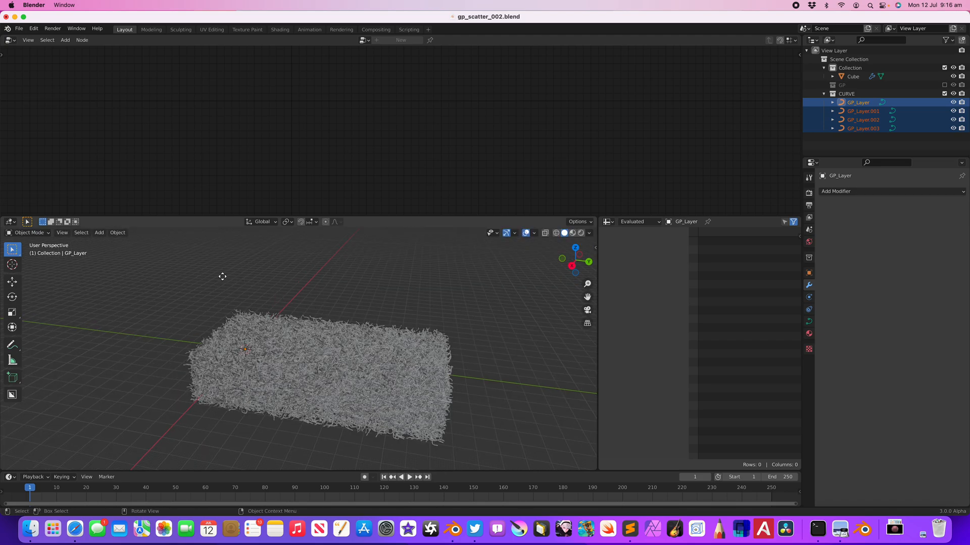
pyautogui.press('g')
pyautogui.click(227, 282)
pyautogui.keyDown('shift'); pyautogui.moveTo(220, 302); pyautogui.dragTo(280, 332, button='middle'); pyautogui.keyUp('shift')
pyautogui.scroll(5, 275, 324)
pyautogui.scroll(3, 260, 320)
pyautogui.keyDown('shift'); pyautogui.moveTo(204, 298); pyautogui.dragTo(271, 347, button='middle'); pyautogui.keyUp('shift')
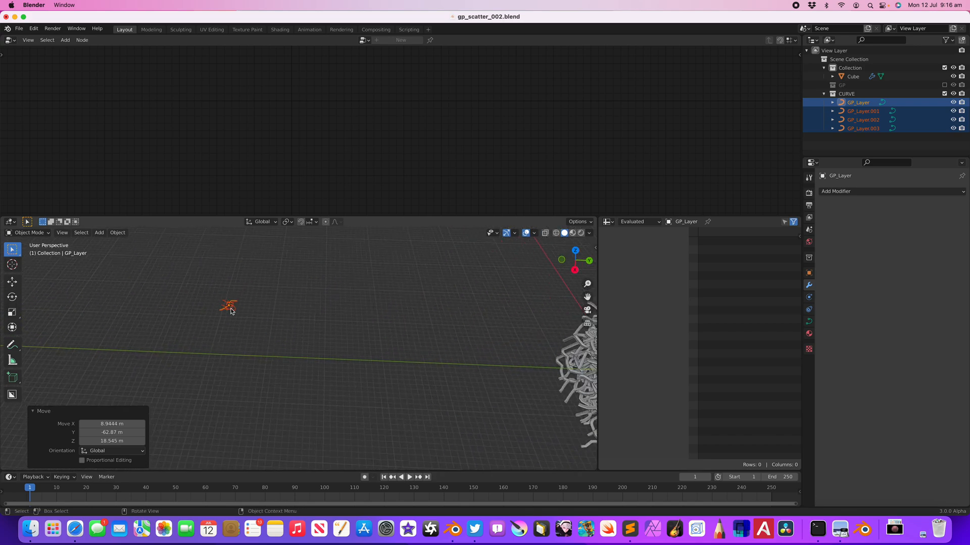
# Step: Select the cube, expand its Array and Array.001 modifiers, and set the Array.001 Count to 4
pyautogui.scroll(-3, 231, 311)
pyautogui.moveTo(391, 348); pyautogui.dragTo(333, 351, button='middle')
pyautogui.scroll(3, 329, 352)
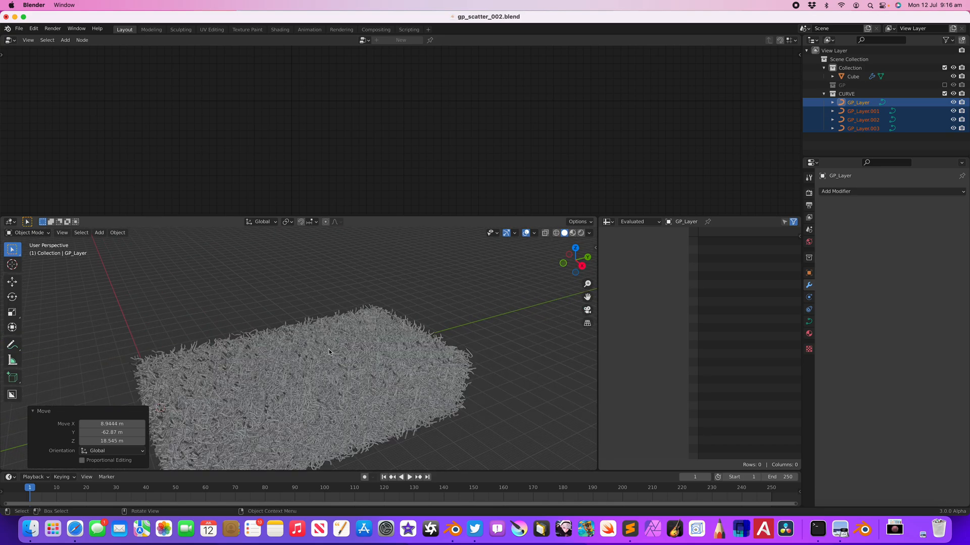
pyautogui.click(377, 324)
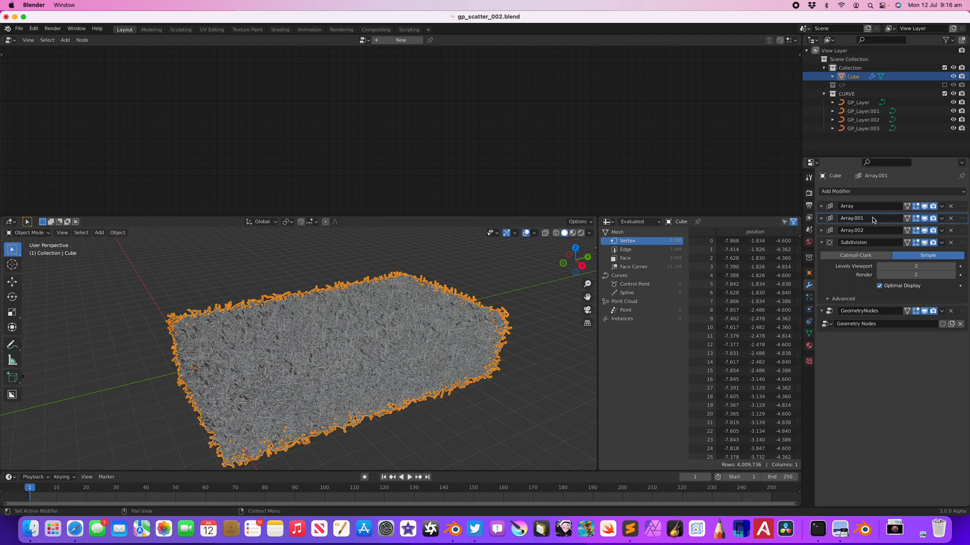
pyautogui.click(822, 206)
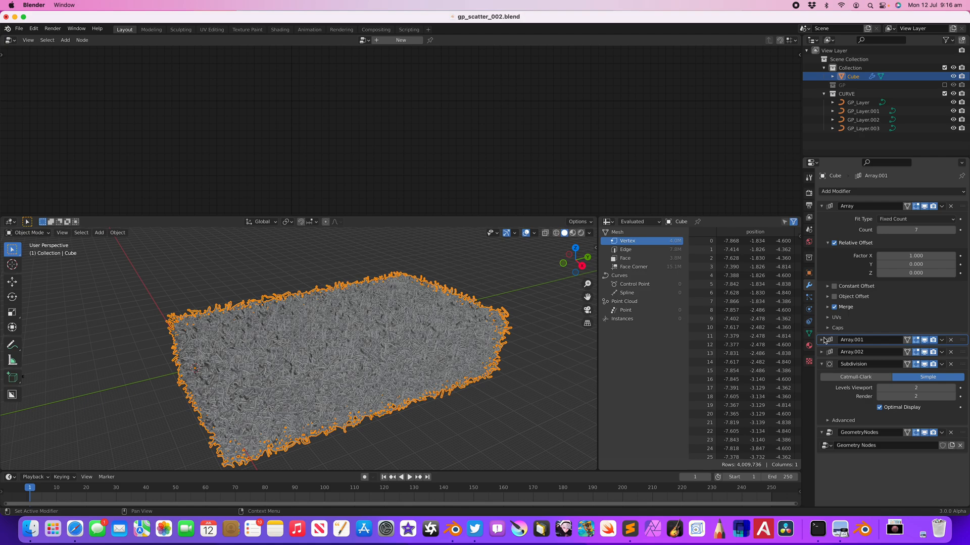
pyautogui.click(821, 340)
pyautogui.scroll(-2, 860, 284)
pyautogui.click(903, 329)
pyautogui.press('Return')
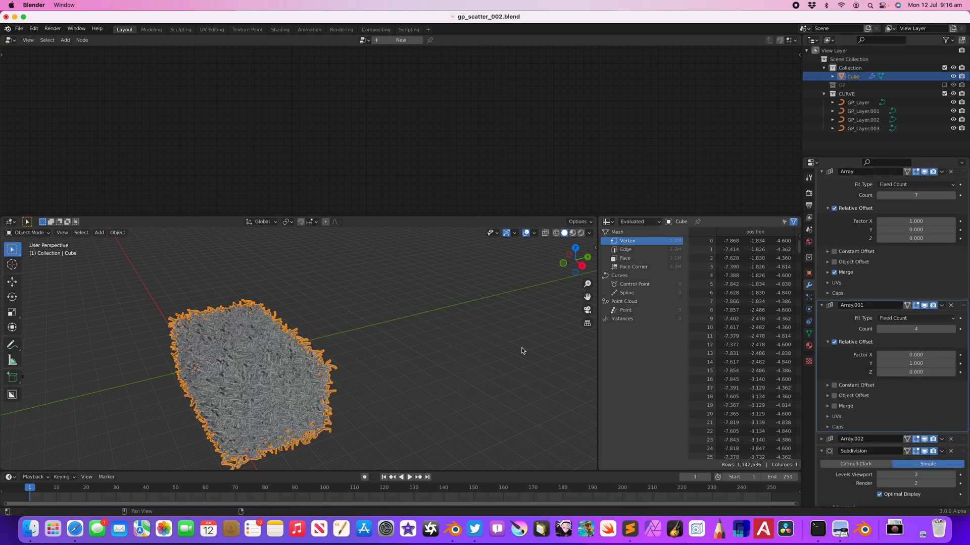
# Step: Collapse the settings of the cube's Array and Array.001 modifiers
pyautogui.moveTo(76, 358); pyautogui.dragTo(84, 353, button='middle')
pyautogui.scroll(2, 364, 332)
pyautogui.scroll(1, 410, 333)
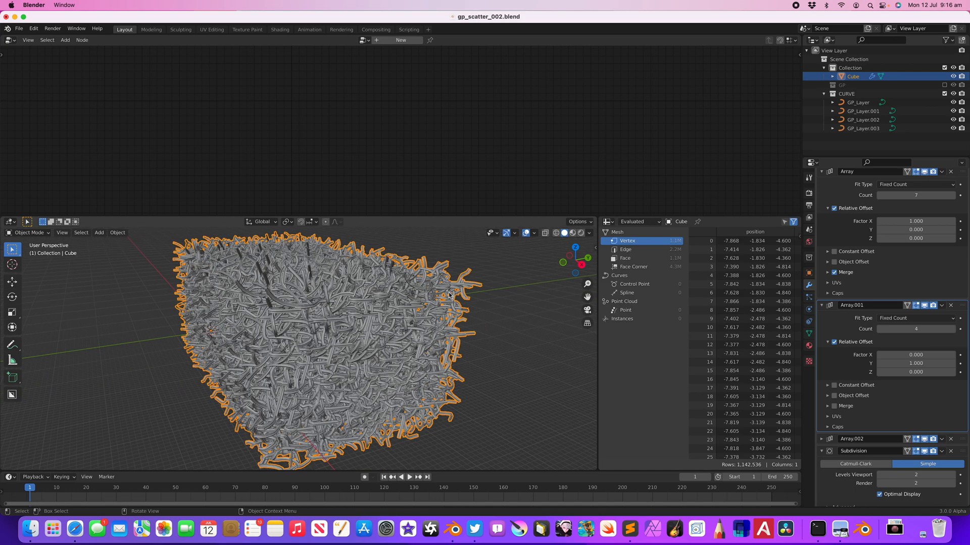
pyautogui.click(822, 171)
pyautogui.click(822, 218)
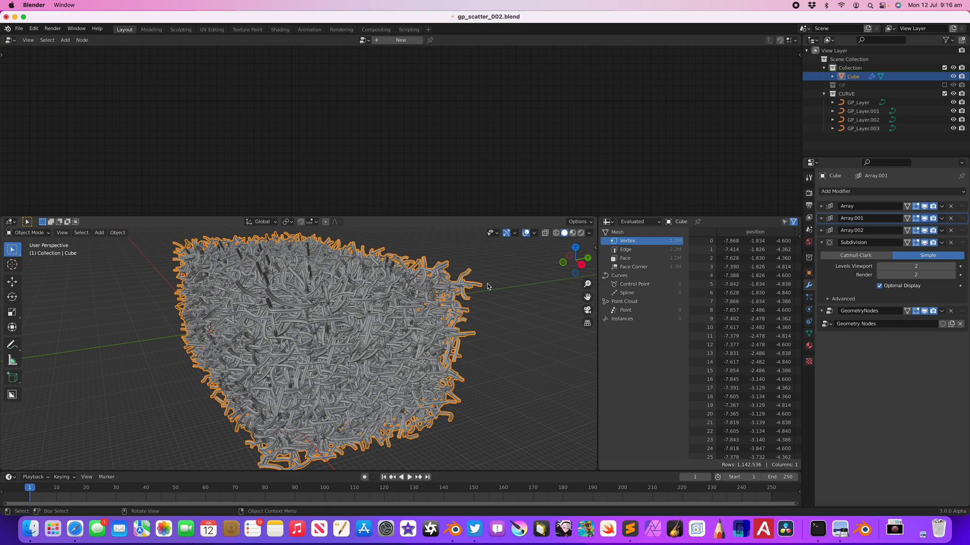
pyautogui.moveTo(464, 316); pyautogui.dragTo(360, 297, button='middle')
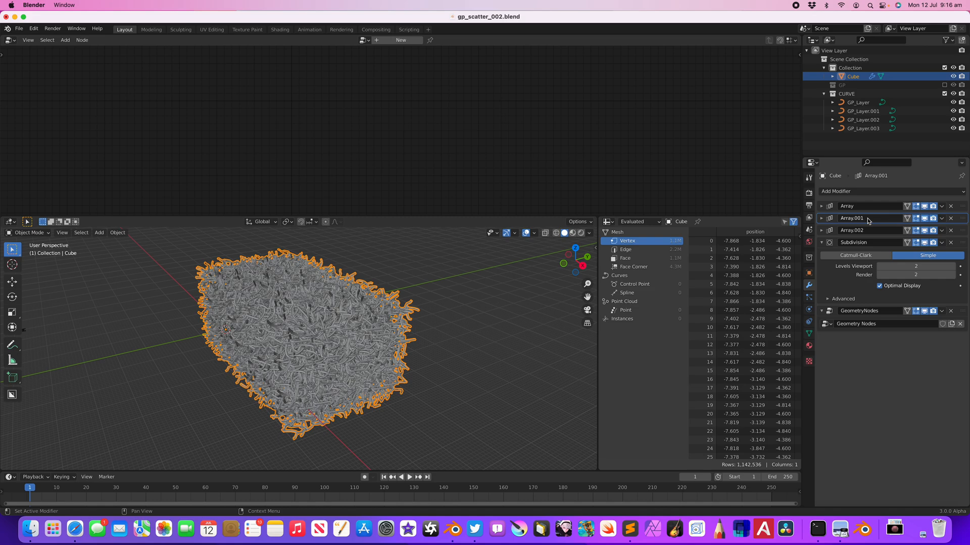
# Step: Check the program version on the splash screen and dismiss it
pyautogui.click(9, 27)
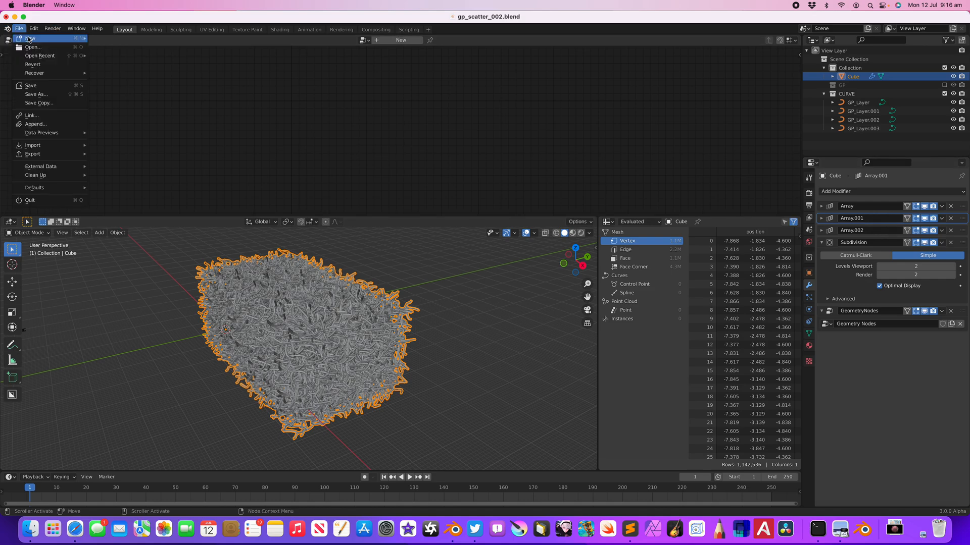
pyautogui.click(31, 39)
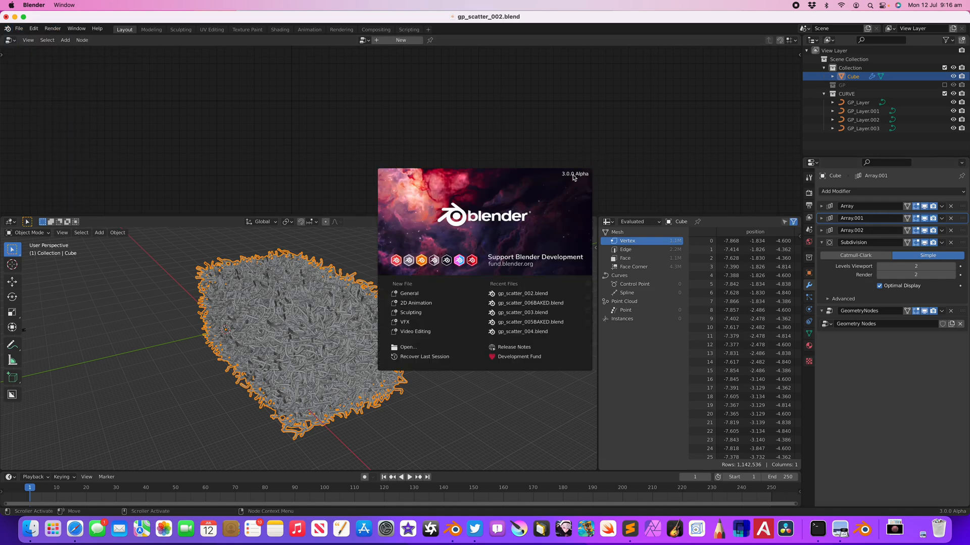
pyautogui.click(907, 385)
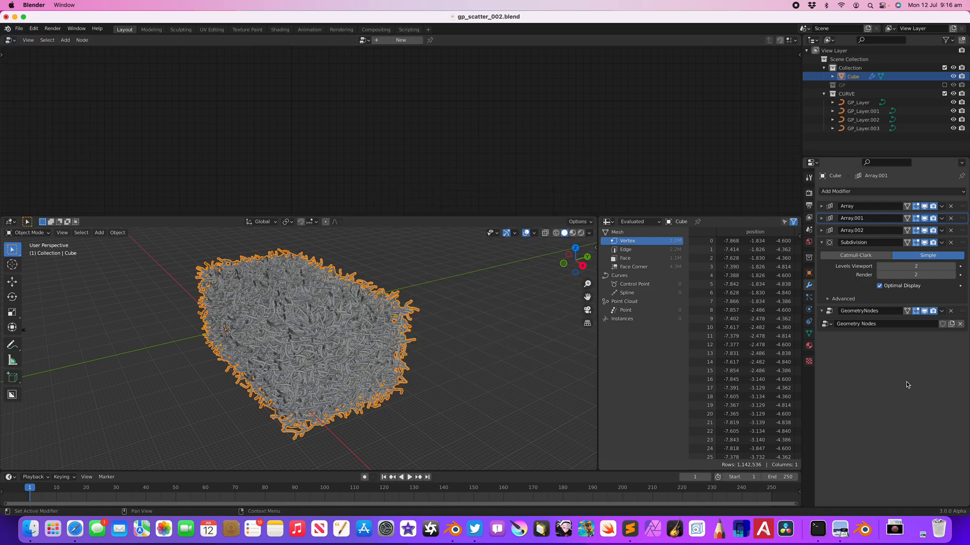
# Step: Deselect the cube and make its GeometryNodes modifier active to show the node tree
pyautogui.click(879, 266)
pyautogui.moveTo(485, 293); pyautogui.dragTo(353, 337, button='middle')
pyautogui.click(434, 307)
pyautogui.hotkey('ctrl', '2')
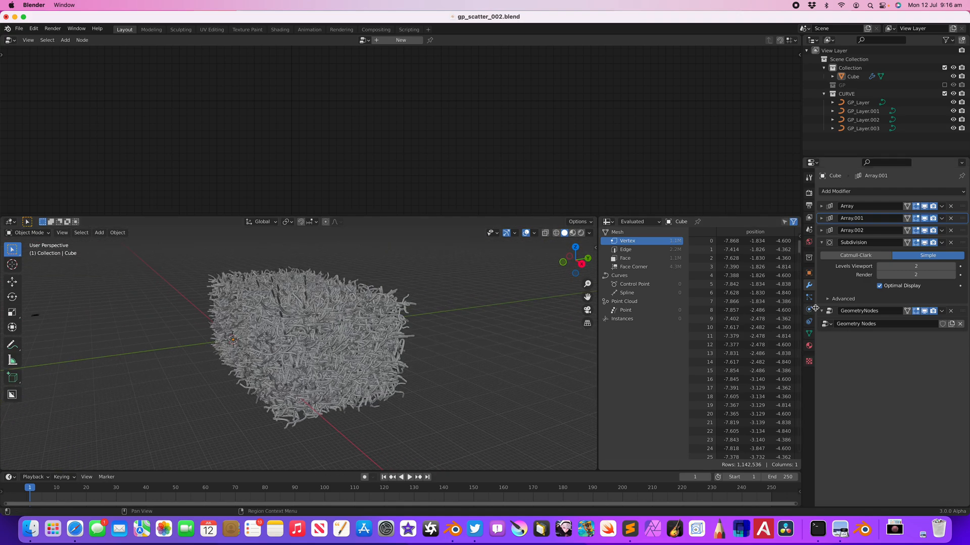
pyautogui.click(963, 316)
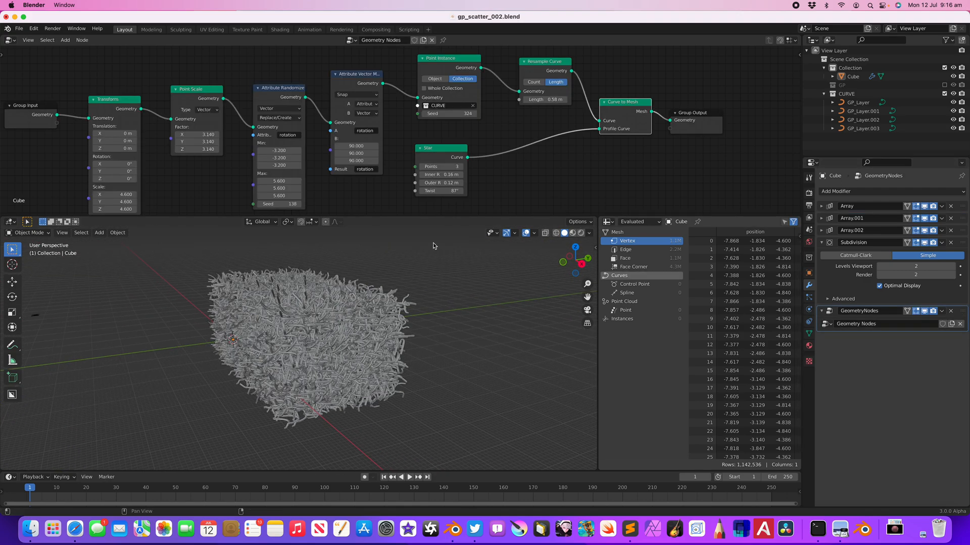
# Step: Enlarge the geometry node area and widen the spreadsheet beside the 3D viewport
pyautogui.moveTo(452, 217); pyautogui.dragTo(440, 252)
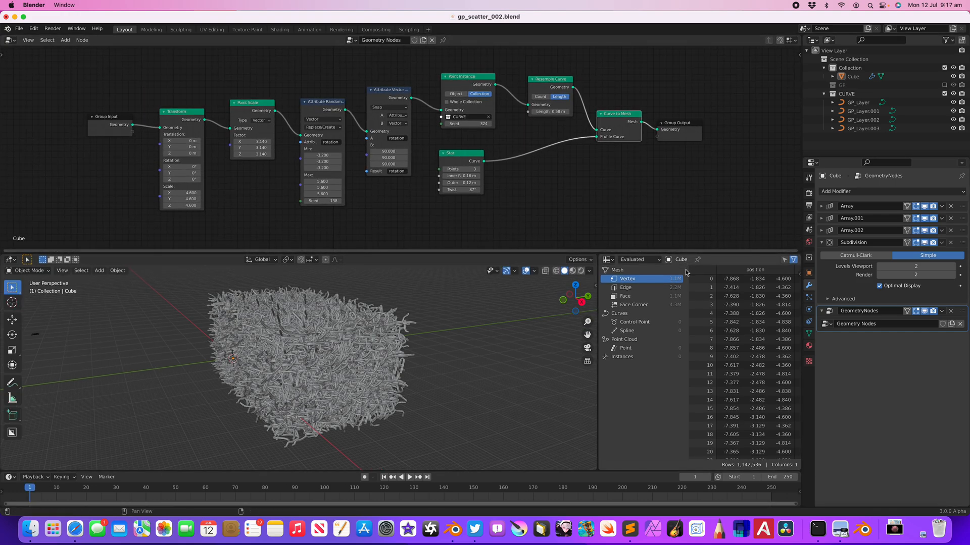
pyautogui.moveTo(598, 300); pyautogui.dragTo(438, 306)
pyautogui.scroll(2, 392, 151)
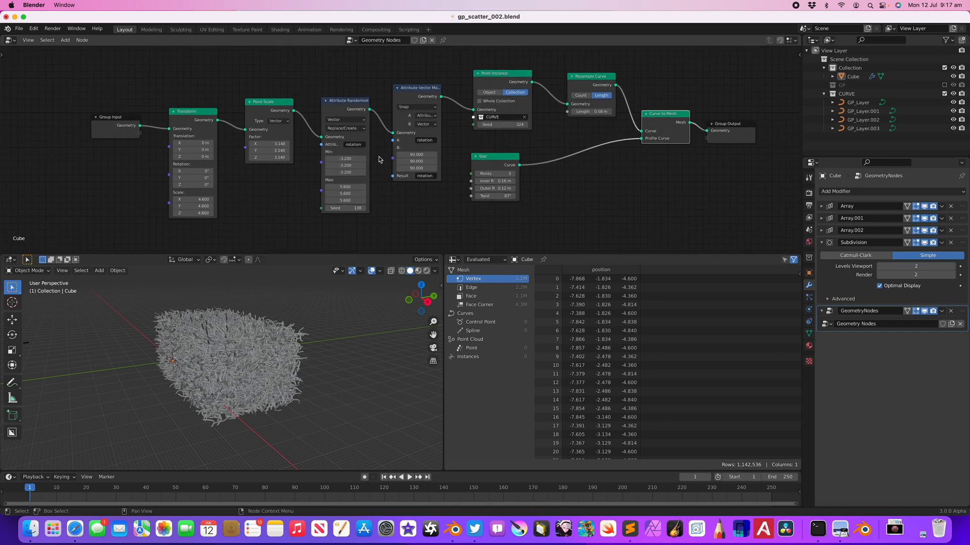
# Step: Reposition the Attribute Randomize and Attribute Vector Math nodes, and set all three rotation Min values to -5.400
pyautogui.scroll(2, 389, 153)
pyautogui.moveTo(334, 94); pyautogui.dragTo(334, 72)
pyautogui.moveTo(406, 73); pyautogui.dragTo(401, 77)
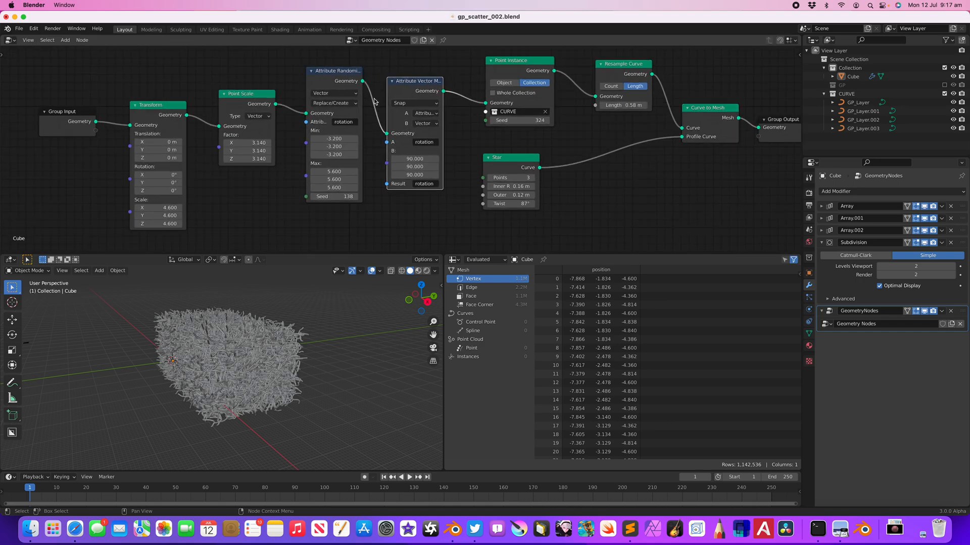
pyautogui.keyDown('alt'); pyautogui.moveTo(335, 154); pyautogui.dragTo(319, 154); pyautogui.keyUp('alt')
pyautogui.moveTo(442, 142); pyautogui.dragTo(398, 146, button='middle')
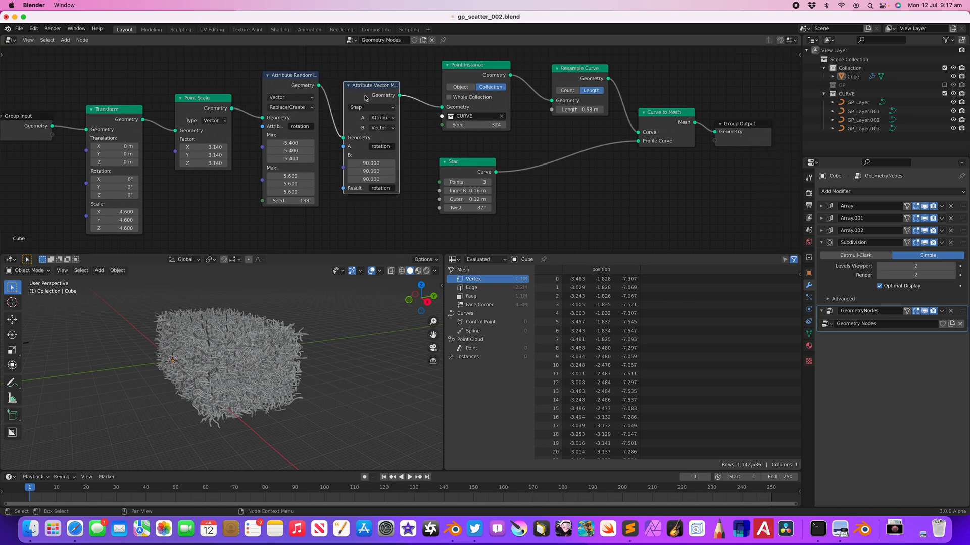
# Step: Route the Attribute Vector Math geometry straight to the Group Output to examine the snapped rotation values, then reconnect Curve to Mesh
pyautogui.scroll(-2, 351, 113)
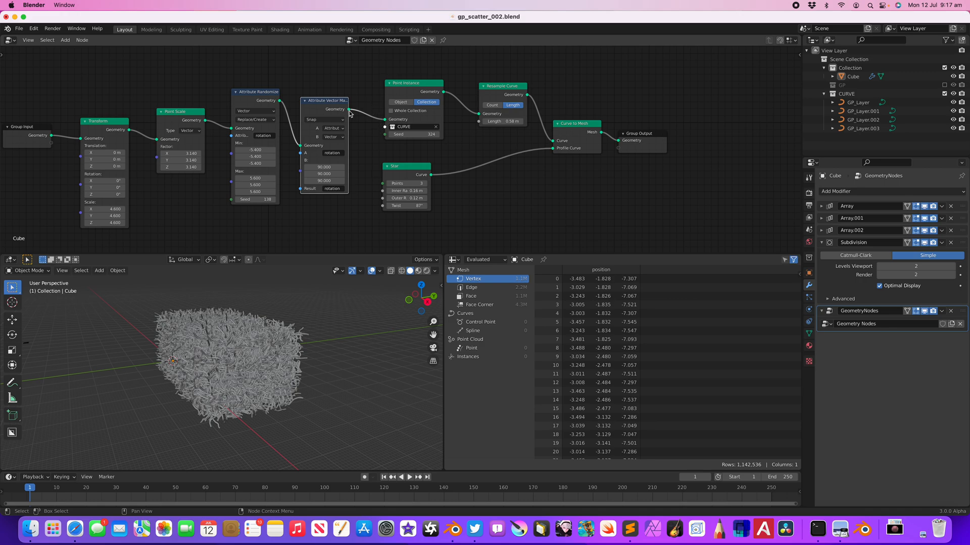
pyautogui.moveTo(351, 111); pyautogui.dragTo(618, 140)
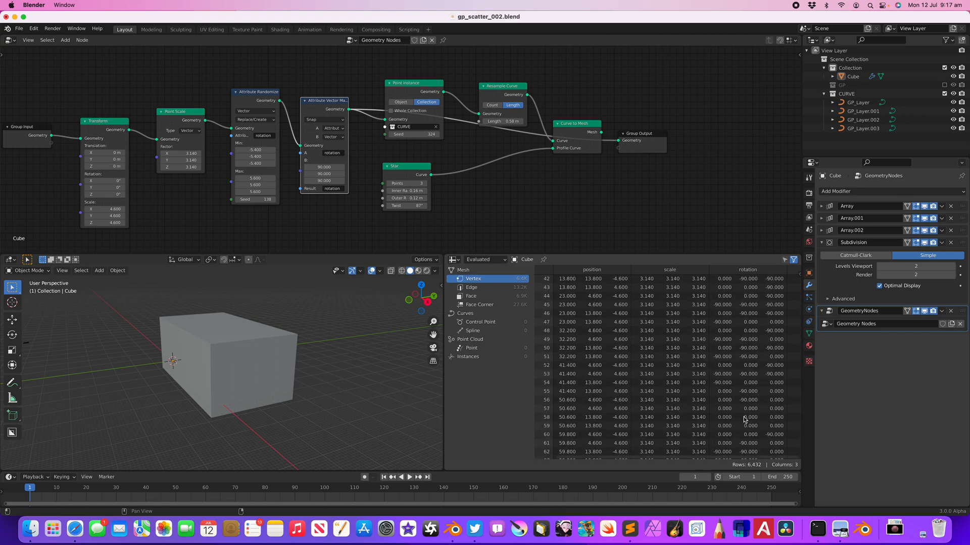
pyautogui.scroll(-2, 747, 418)
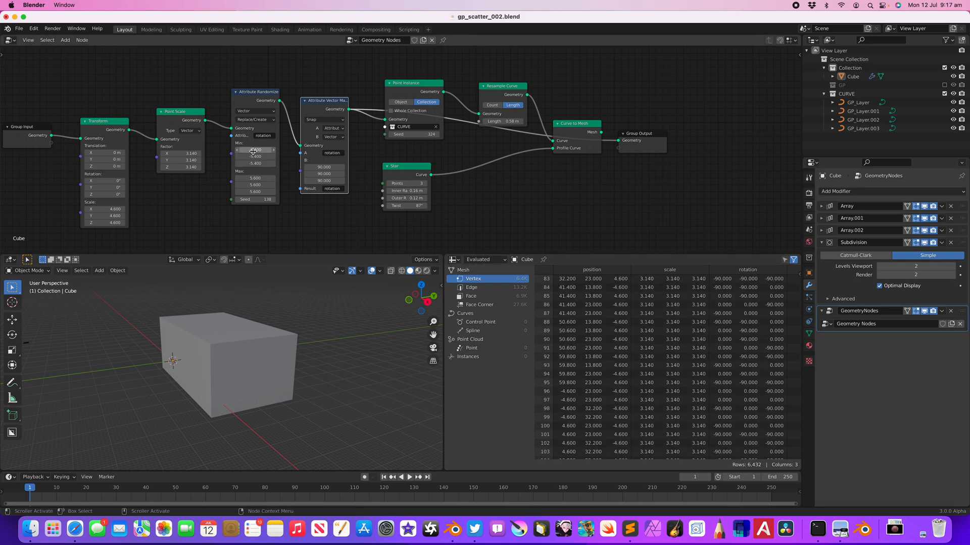
pyautogui.scroll(1, 725, 350)
pyautogui.moveTo(602, 132); pyautogui.dragTo(618, 141)
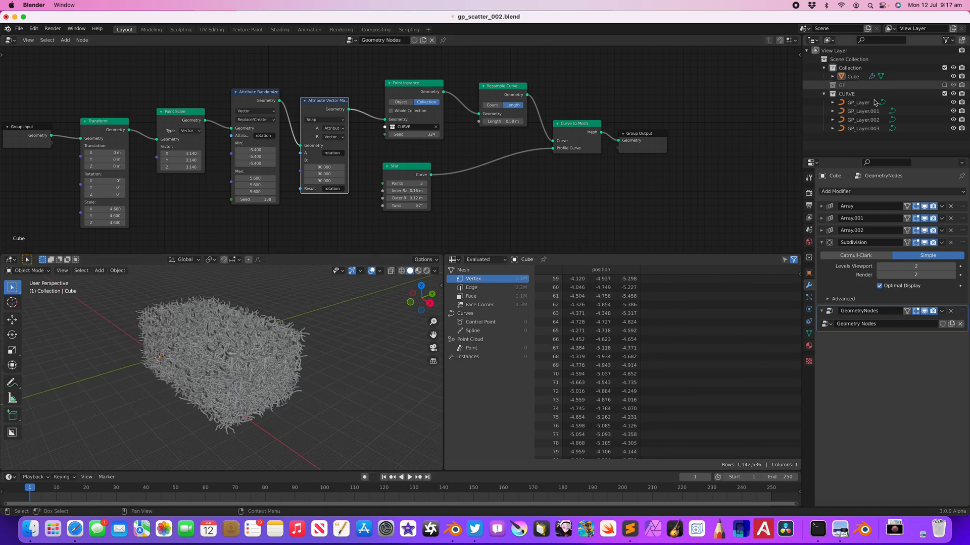
# Step: Move the Star node closer to Curve to Mesh and set its Points to 4
pyautogui.scroll(2, 461, 158)
pyautogui.moveTo(506, 162); pyautogui.dragTo(621, 148)
pyautogui.click(649, 171)
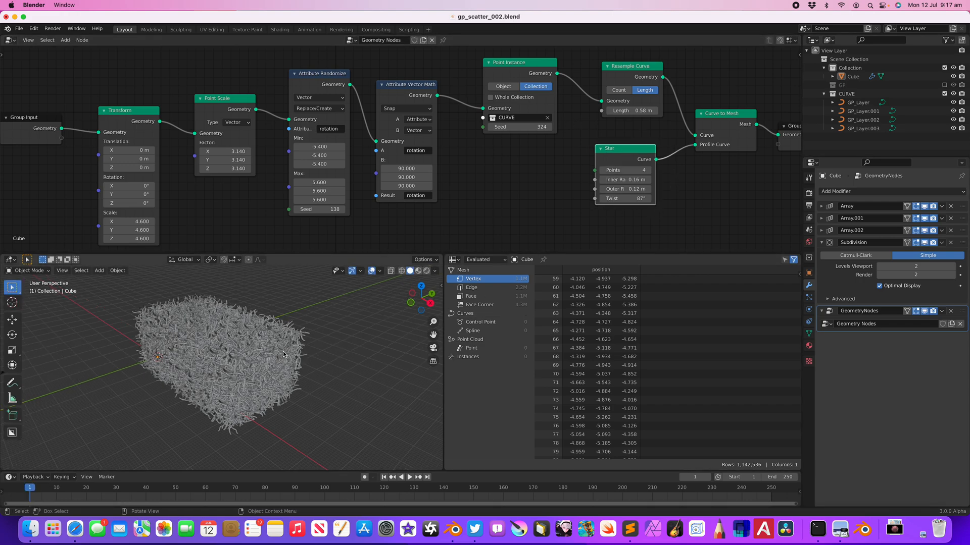
# Step: Enable the Face Orientation overlay in the 3D viewport and inspect the normals of the scattered curve mesh
pyautogui.scroll(1, 277, 353)
pyautogui.scroll(1, 285, 361)
pyautogui.click(436, 271)
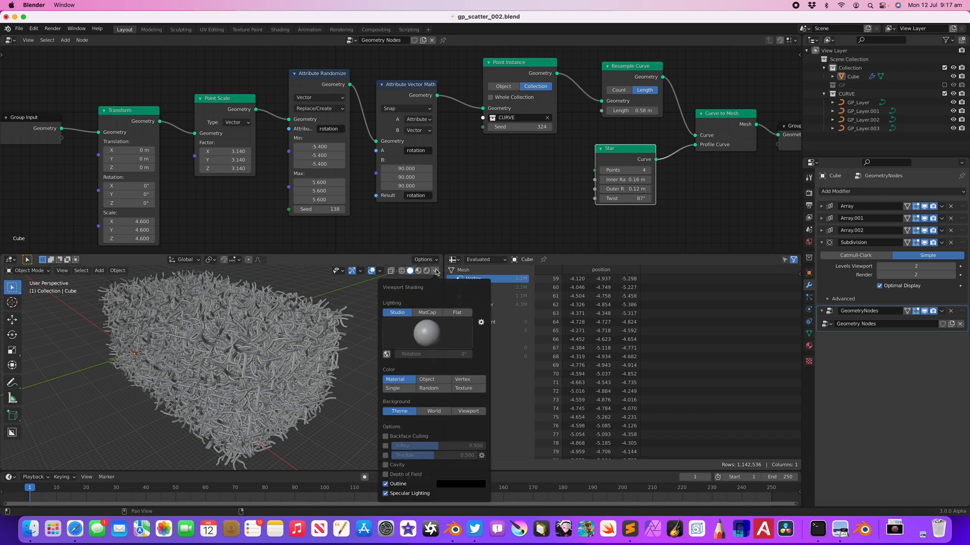
pyautogui.click(380, 272)
pyautogui.click(325, 428)
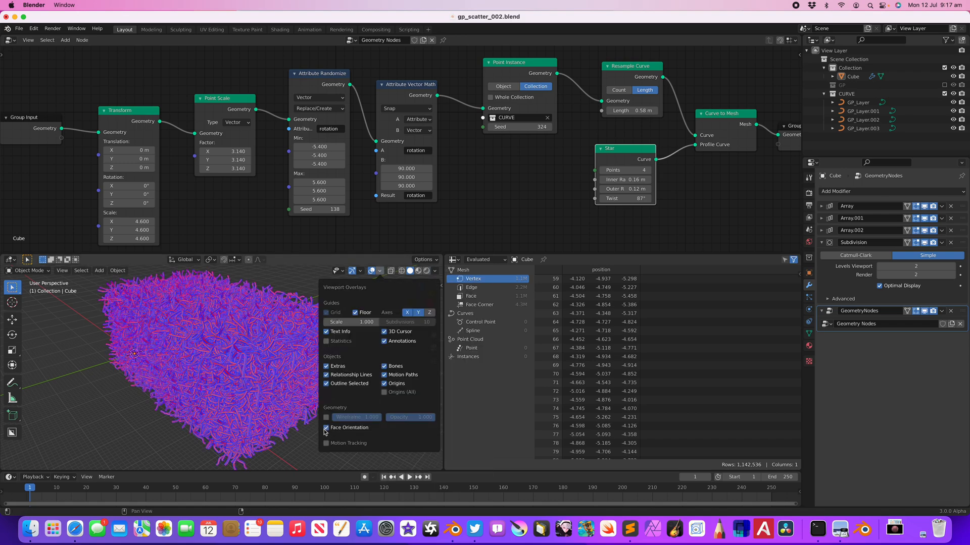
pyautogui.scroll(6, 313, 404)
pyautogui.scroll(-4, 316, 406)
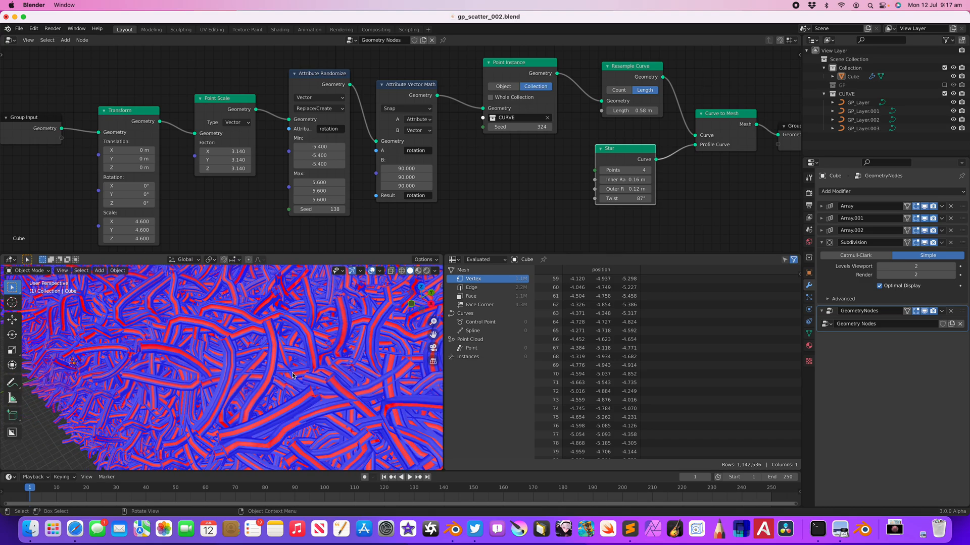
# Step: Move the Star node aside and insert a Curve Reverse node between Star and the Profile Curve input of Curve to Mesh
pyautogui.moveTo(623, 156); pyautogui.dragTo(576, 177)
pyautogui.hotkey('shift', 'a')
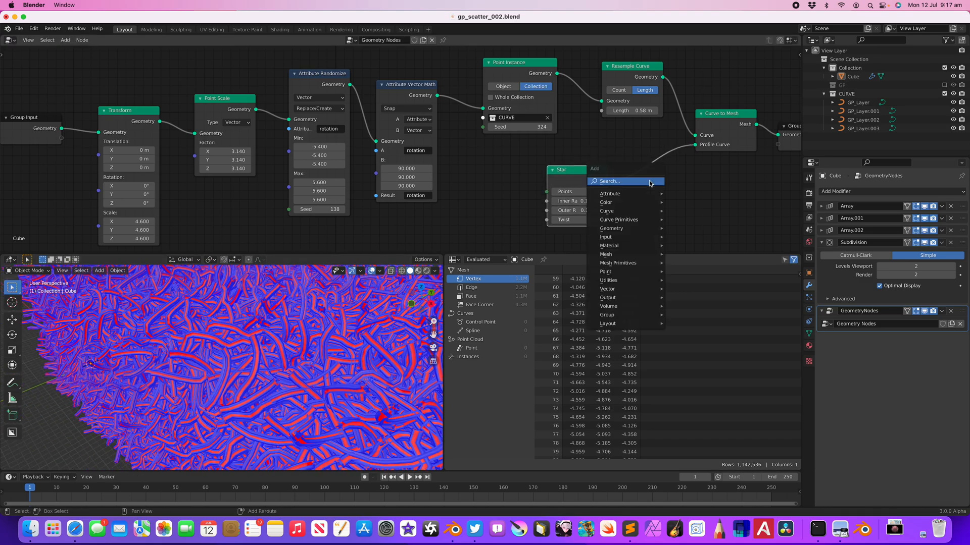
pyautogui.click(650, 181)
pyautogui.write('reve')
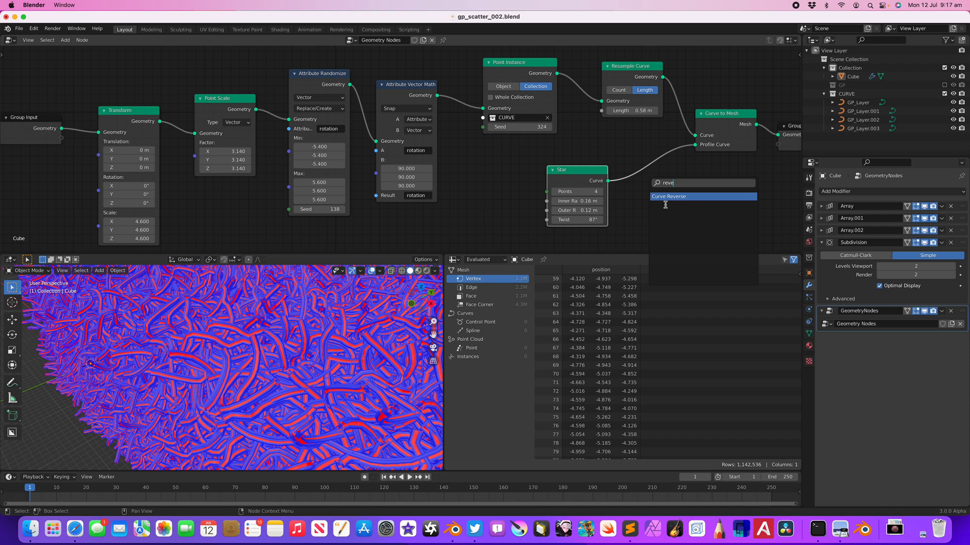
pyautogui.click(661, 196)
pyautogui.click(669, 166)
pyautogui.scroll(-4, 374, 326)
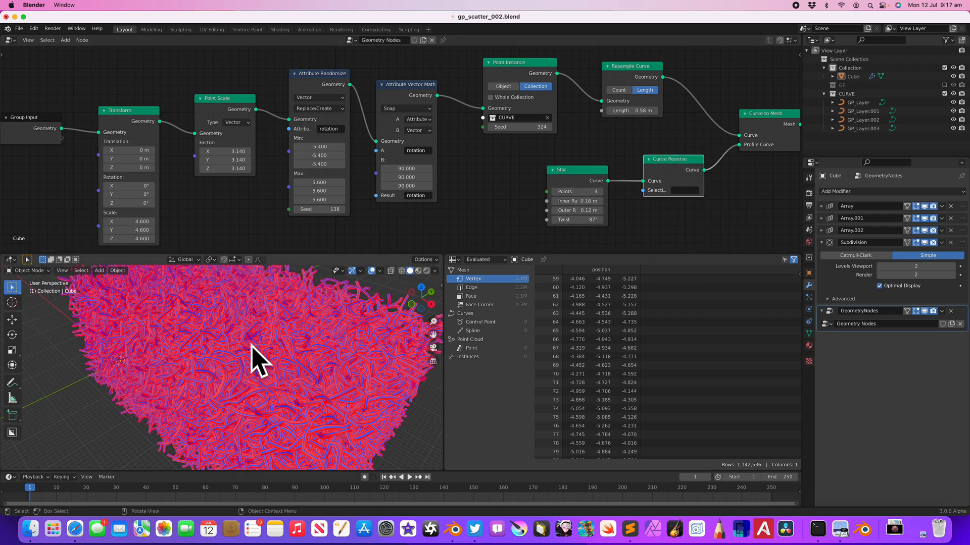
pyautogui.scroll(3, 255, 357)
# Step: Connect Star directly to Profile Curve, set its inner radius to 0.08 m, and move Star and Curve Reverse lower in the node graph
pyautogui.moveTo(609, 184); pyautogui.dragTo(735, 147)
pyautogui.moveTo(574, 200)
pyautogui.mouseDown()
pyautogui.moveTo(586, 200)
pyautogui.moveTo(561, 200)
pyautogui.moveTo(587, 210)
pyautogui.moveTo(578, 210)
pyautogui.mouseUp()
pyautogui.moveTo(573, 172); pyautogui.dragTo(551, 219)
pyautogui.moveTo(661, 163); pyautogui.dragTo(679, 234)
pyautogui.hotkey('shift', 'a')
pyautogui.click(566, 176)
pyautogui.write('circ')
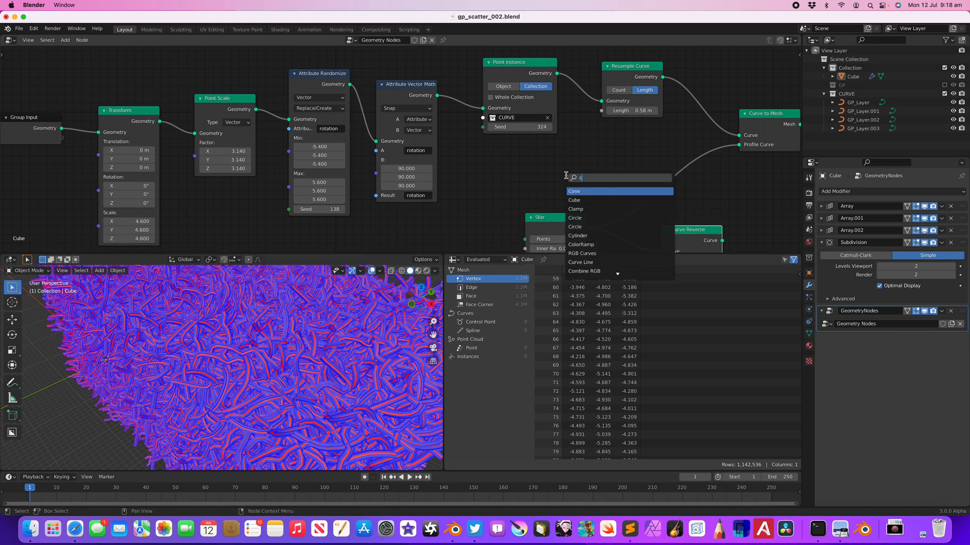
pyautogui.press('Return')
pyautogui.click(501, 166)
pyautogui.press('x')
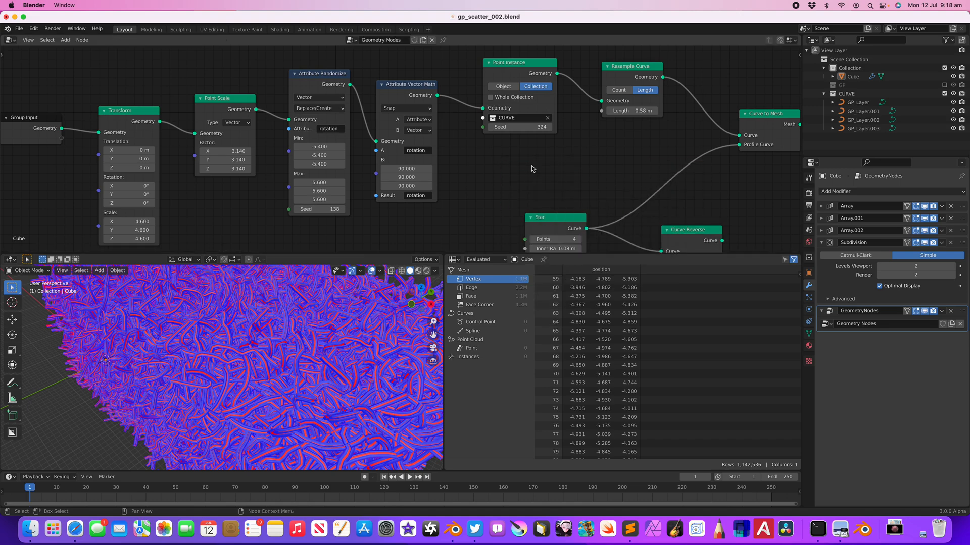
# Step: Add a Circle curve primitive above the Star node and connect it to the Profile Curve input of Curve to Mesh
pyautogui.hotkey('shift', 'a')
pyautogui.moveTo(515, 200)
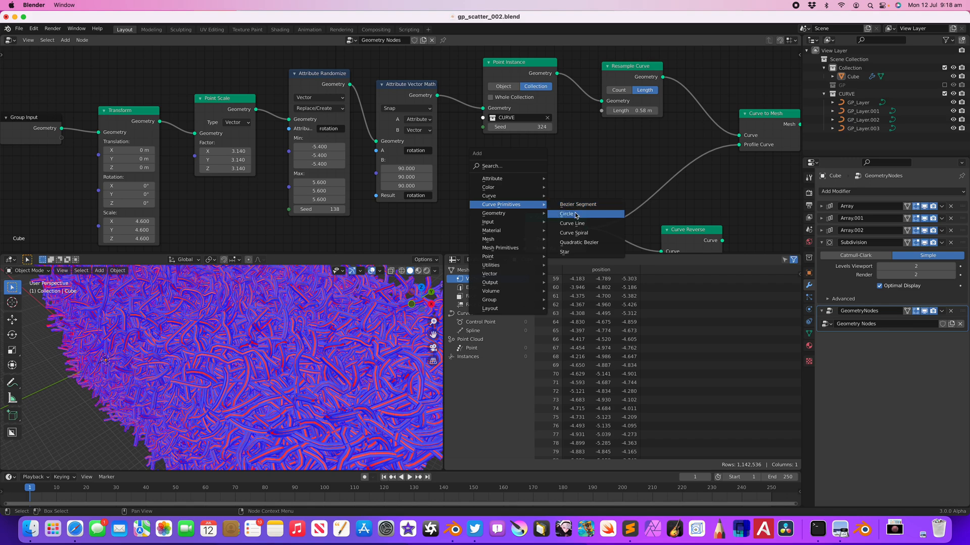
pyautogui.click(577, 215)
pyautogui.click(567, 152)
pyautogui.moveTo(627, 164); pyautogui.dragTo(739, 145)
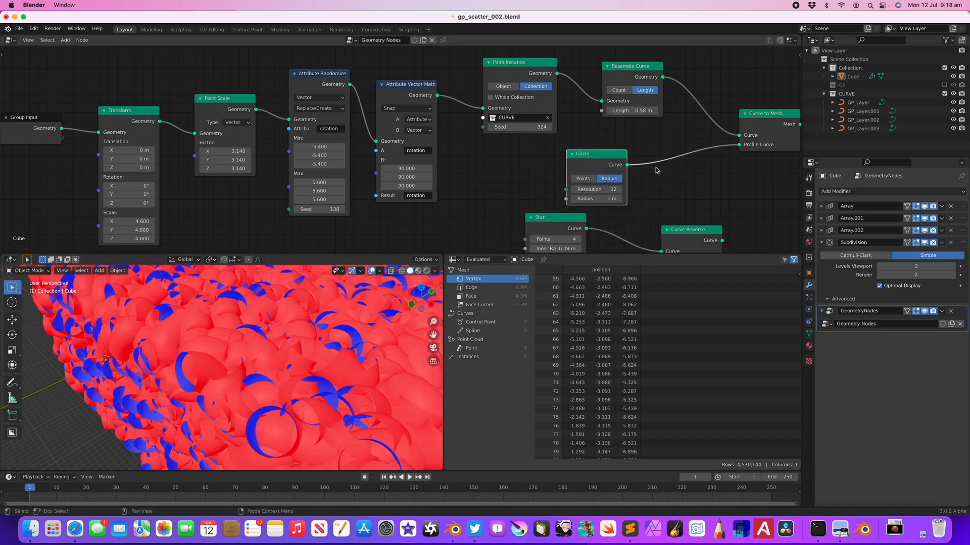
# Step: Set the Circle profile's radius to 0.1 m and its resolution to 22
pyautogui.click(602, 198)
pyautogui.write('0.1')
pyautogui.press('Return')
pyautogui.doubleClick(598, 190)
pyautogui.press('Return')
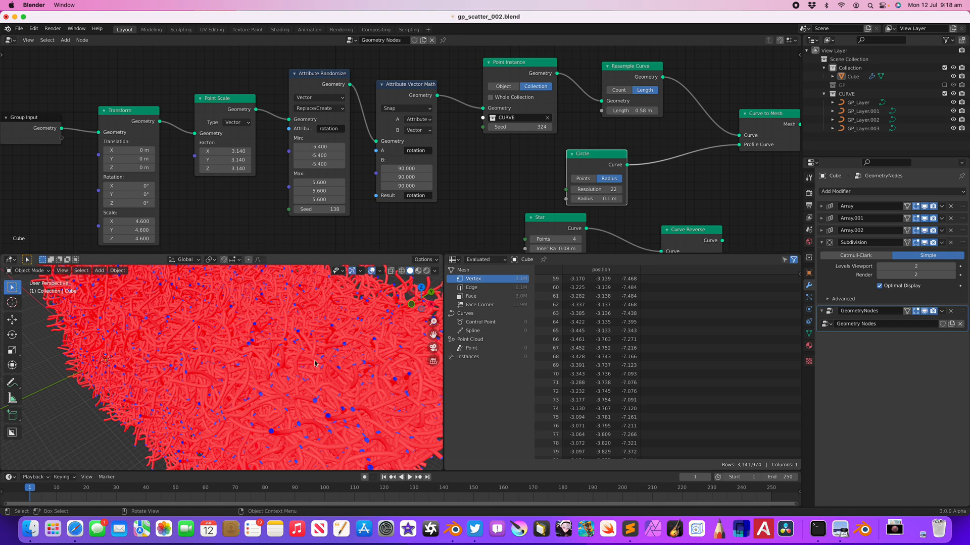
pyautogui.moveTo(305, 357); pyautogui.dragTo(345, 334, button='middle')
# Step: Insert the existing Curve Reverse node between Circle and Curve to Mesh, and check the face orientation
pyautogui.moveTo(689, 233); pyautogui.dragTo(638, 172)
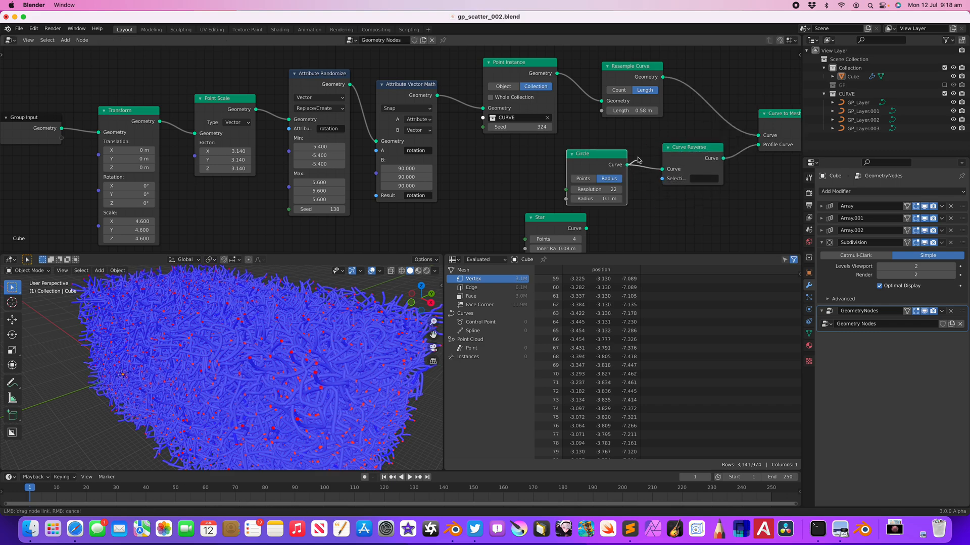
pyautogui.scroll(6, 273, 361)
pyautogui.scroll(-10, 356, 388)
pyautogui.moveTo(240, 369); pyautogui.dragTo(321, 375, button='middle')
# Step: Widen the 3D viewport by narrowing the spreadsheet, and frame the whole scattered mesh in it
pyautogui.moveTo(444, 331); pyautogui.dragTo(538, 333)
pyautogui.scroll(-2, 198, 359)
pyautogui.moveTo(198, 359); pyautogui.dragTo(233, 369, button='middle')
pyautogui.scroll(6, 269, 348)
pyautogui.scroll(-8, 232, 370)
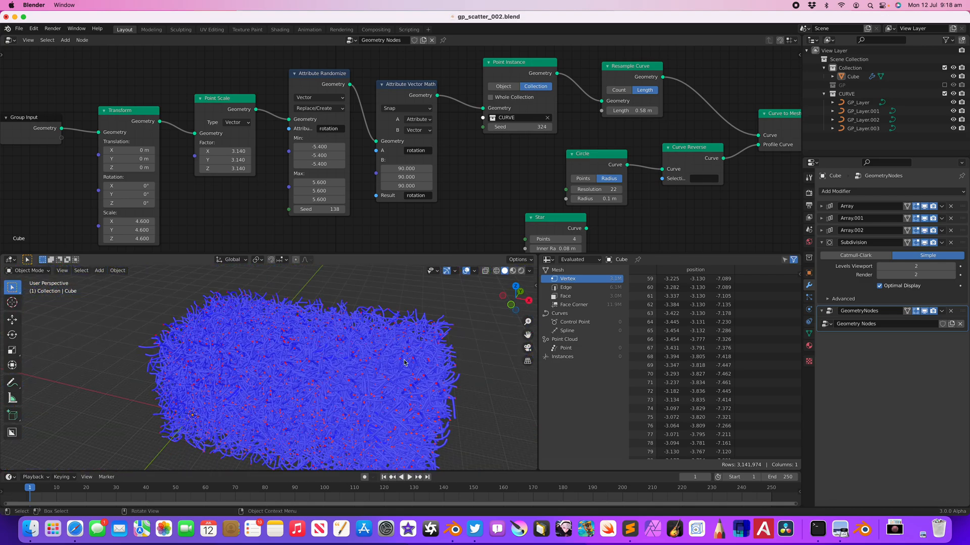
pyautogui.keyDown('shift'); pyautogui.moveTo(402, 362); pyautogui.dragTo(383, 348, button='middle'); pyautogui.keyUp('shift')
# Step: Rearrange the Group Input, Transform and Point Scale nodes so the start of the node chain is evenly spaced
pyautogui.moveTo(344, 203); pyautogui.dragTo(393, 239, button='middle')
pyautogui.scroll(-2, 384, 232)
pyautogui.moveTo(118, 125); pyautogui.dragTo(84, 115)
pyautogui.moveTo(217, 122); pyautogui.dragTo(180, 99)
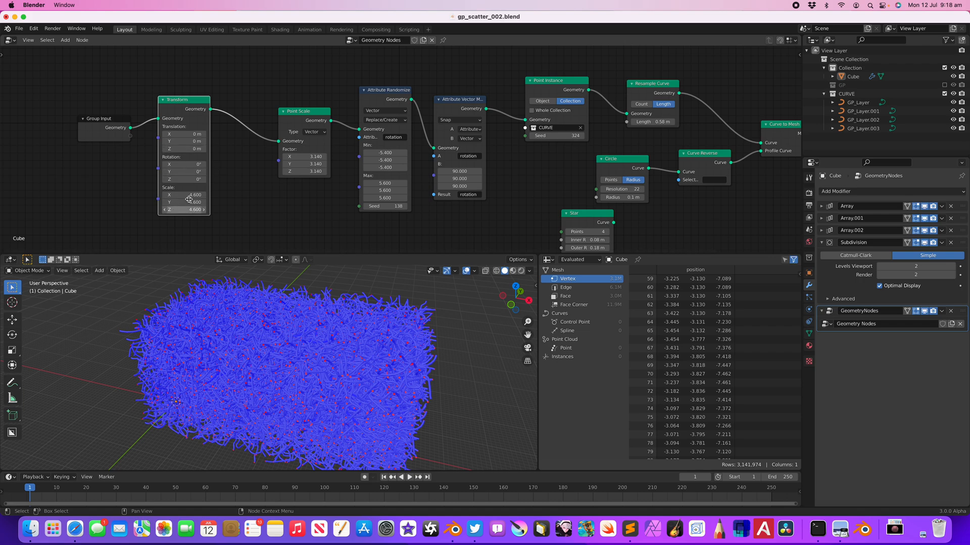
pyautogui.moveTo(296, 166); pyautogui.dragTo(270, 153)
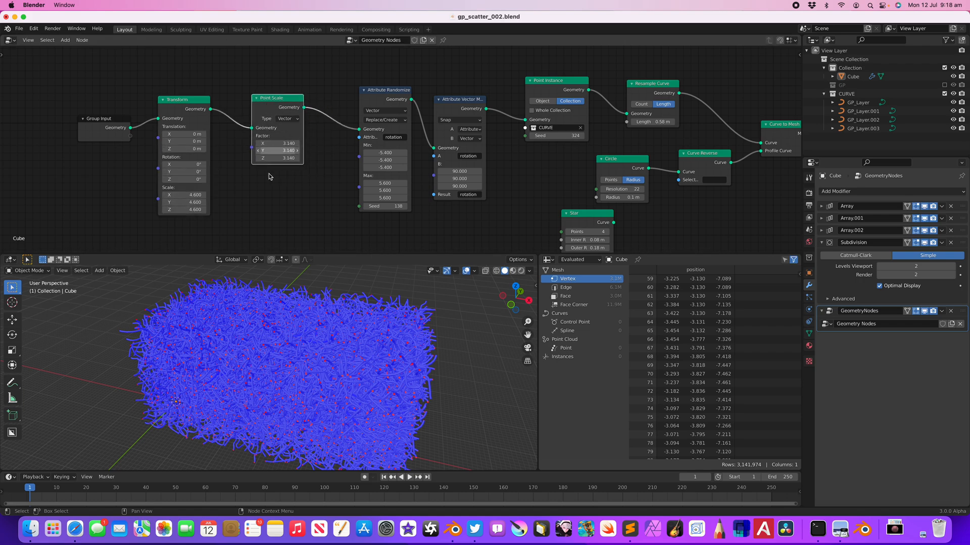
pyautogui.moveTo(286, 99); pyautogui.dragTo(288, 107)
# Step: Set the Attribute Randomize seed to 376 and the Point Instance seed to 464, tidying the nodes around them
pyautogui.moveTo(318, 132); pyautogui.dragTo(249, 132, button='middle')
pyautogui.scroll(1, 238, 124)
pyautogui.moveTo(212, 105); pyautogui.dragTo(222, 99)
pyautogui.moveTo(329, 105); pyautogui.dragTo(328, 102)
pyautogui.moveTo(333, 210); pyautogui.dragTo(398, 84)
pyautogui.moveTo(501, 133); pyautogui.dragTo(375, 133, button='middle')
pyautogui.moveTo(381, 136); pyautogui.dragTo(425, 136)
pyautogui.moveTo(427, 261); pyautogui.dragTo(431, 256)
# Step: Keep the Resample Curve length at 0.58 m and move the Resample Curve and Curve to Mesh nodes slightly higher
pyautogui.click(486, 122)
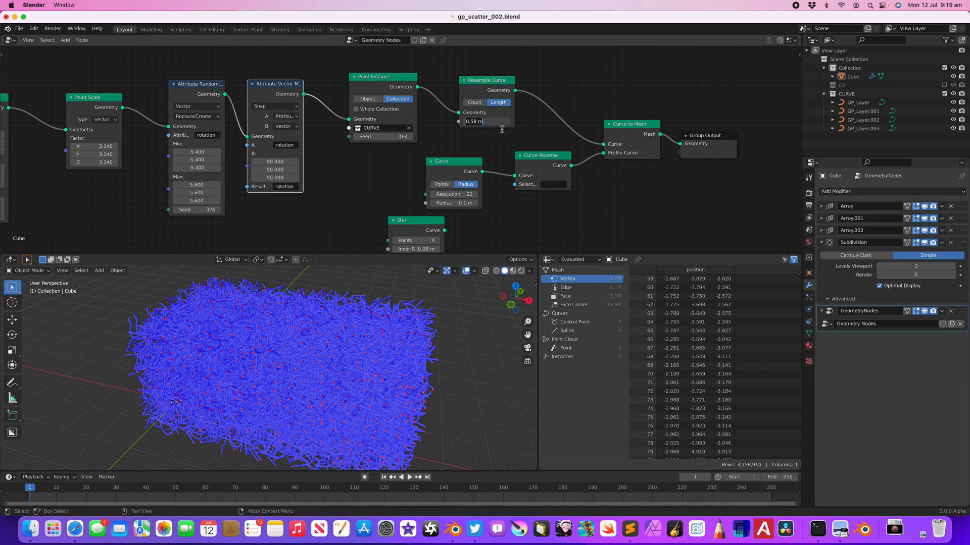
pyautogui.press('Return')
pyautogui.scroll(1, 537, 122)
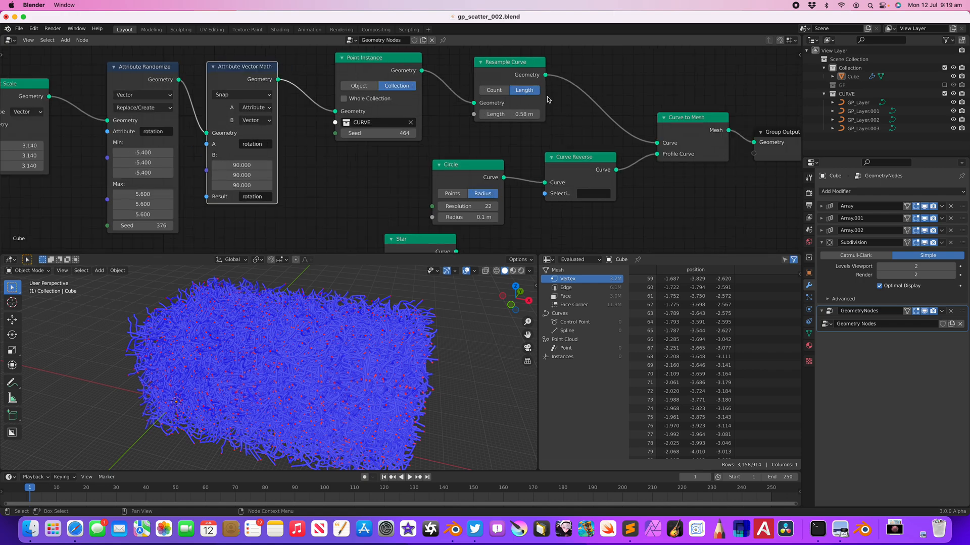
pyautogui.scroll(-1, 532, 96)
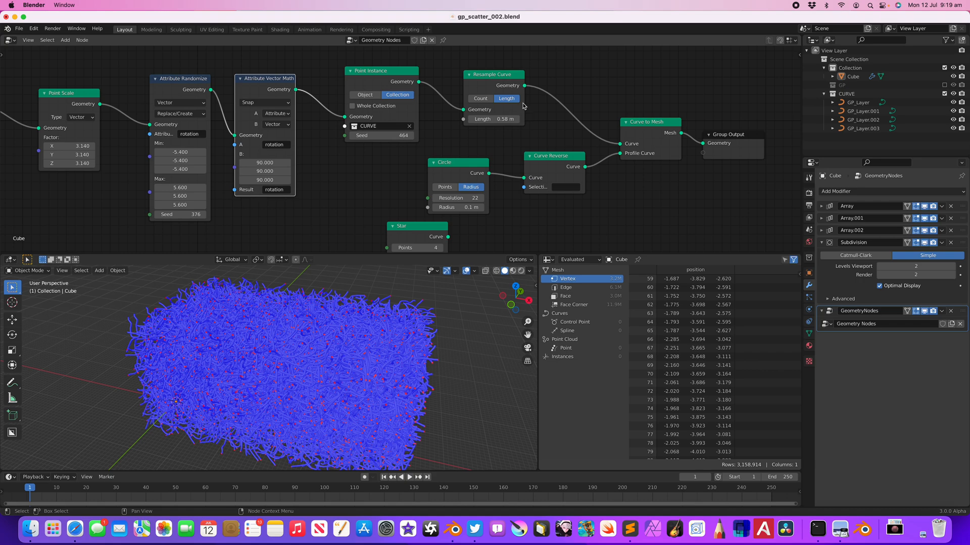
pyautogui.click(507, 84)
pyautogui.moveTo(450, 310); pyautogui.dragTo(402, 337, button='middle')
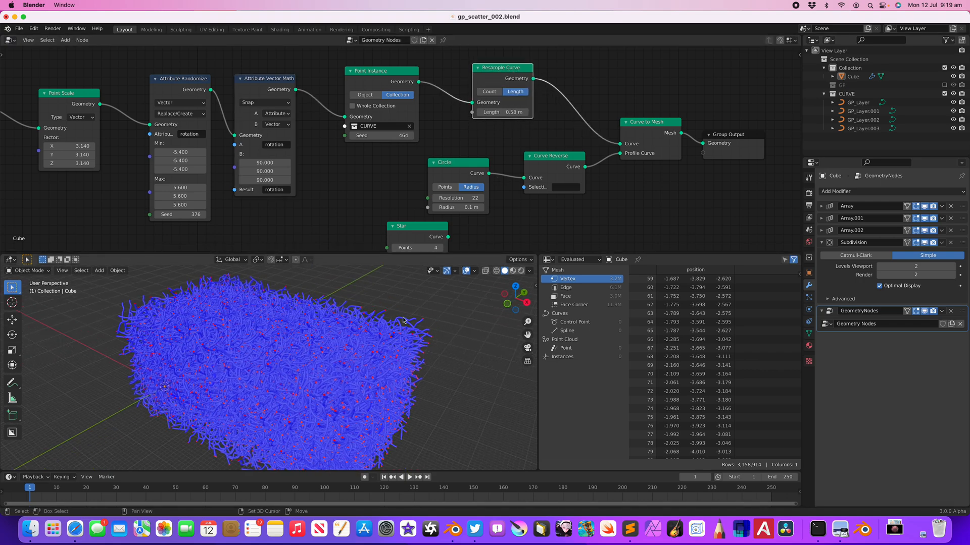
pyautogui.moveTo(651, 124); pyautogui.dragTo(647, 106)
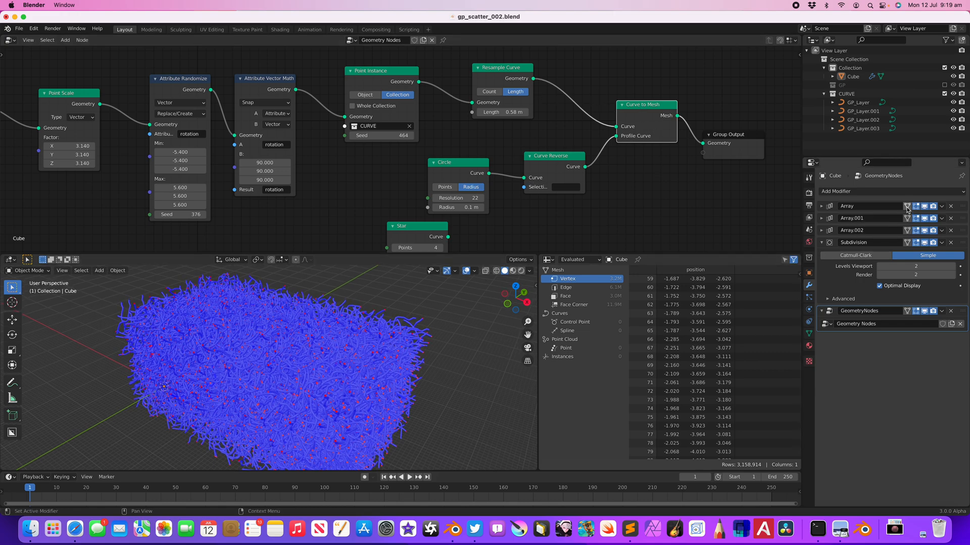
# Step: Apply the cube's three Array modifiers, its Subdivision modifier and its GeometryNodes modifier in stack order
pyautogui.press('super+q')
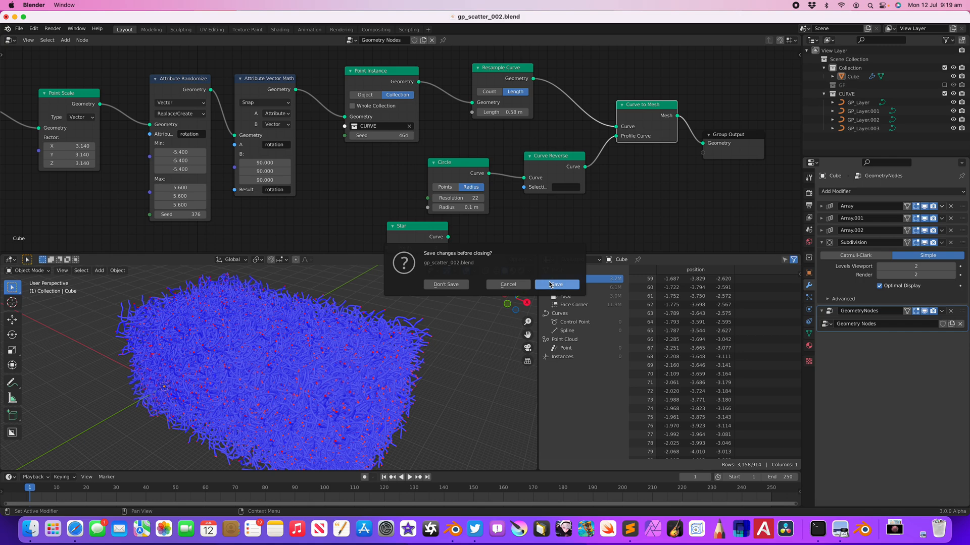
pyautogui.click(520, 285)
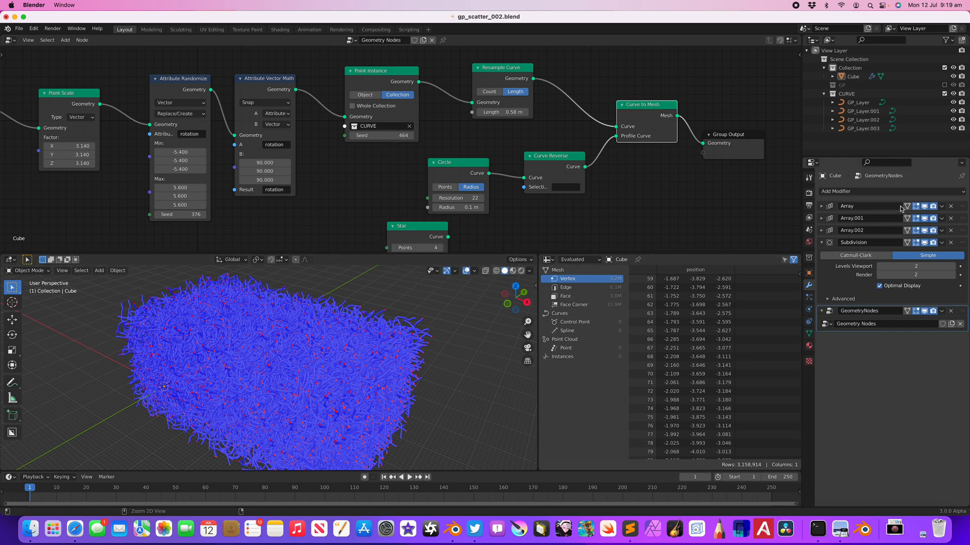
pyautogui.hotkey('ctrl', 'a')
pyautogui.hotkey('ctrl', 'a')
pyautogui.hotkey('ctrl', 'a')
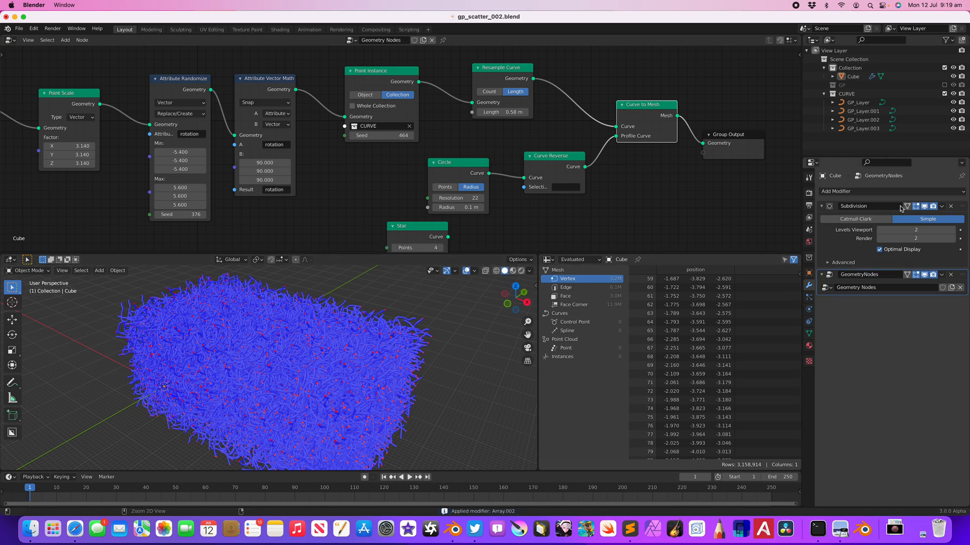
pyautogui.hotkey('ctrl', 'a')
pyautogui.hotkey('ctrl', 'a')
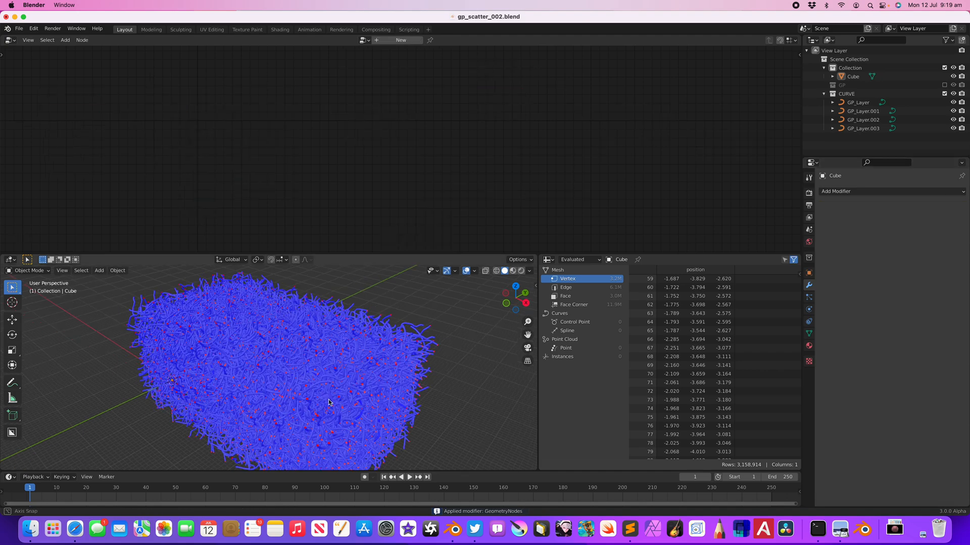
# Step: Select the baked cube mesh, enter Edit Mode and select all of its geometry
pyautogui.scroll(4, 333, 397)
pyautogui.scroll(2, 333, 397)
pyautogui.scroll(-3, 414, 400)
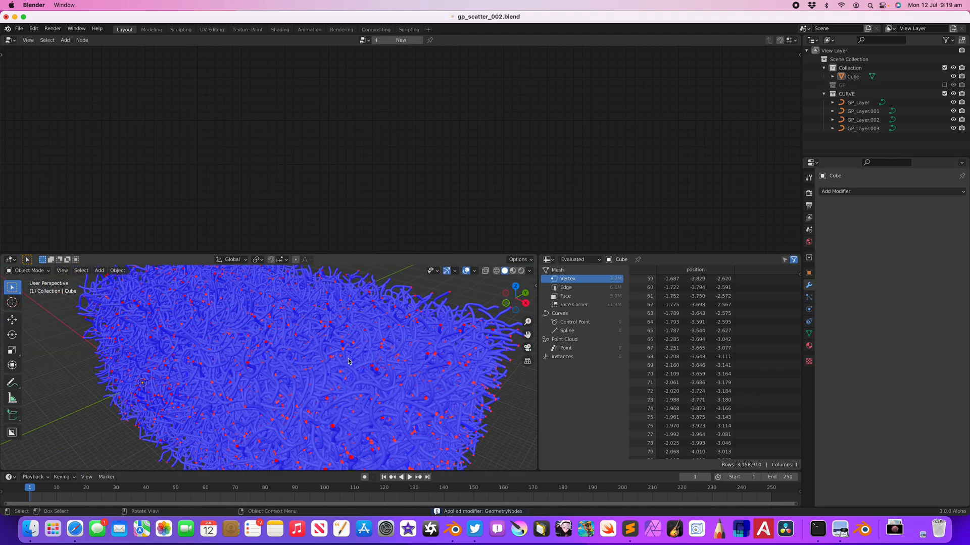
pyautogui.scroll(-2, 373, 362)
pyautogui.click(445, 332)
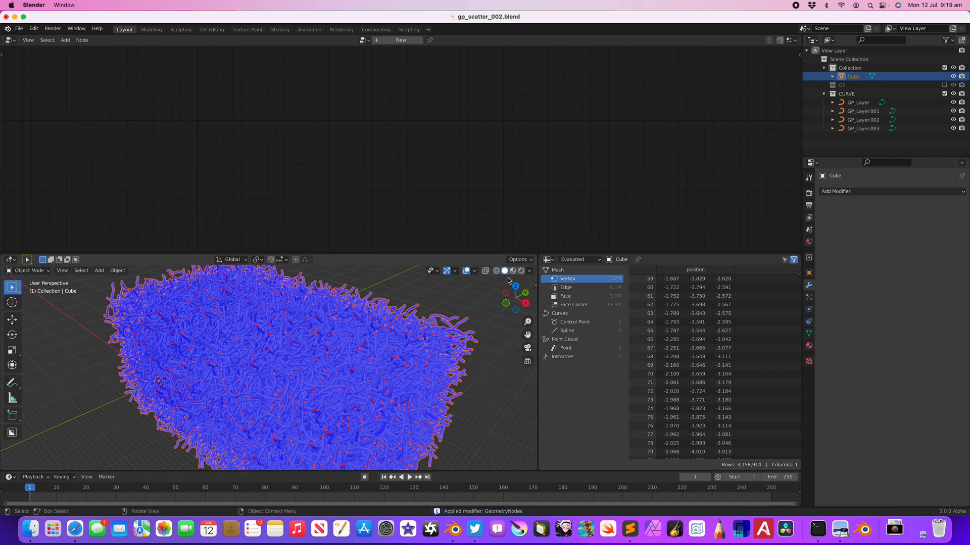
pyautogui.moveTo(425, 327); pyautogui.dragTo(424, 334, button='middle')
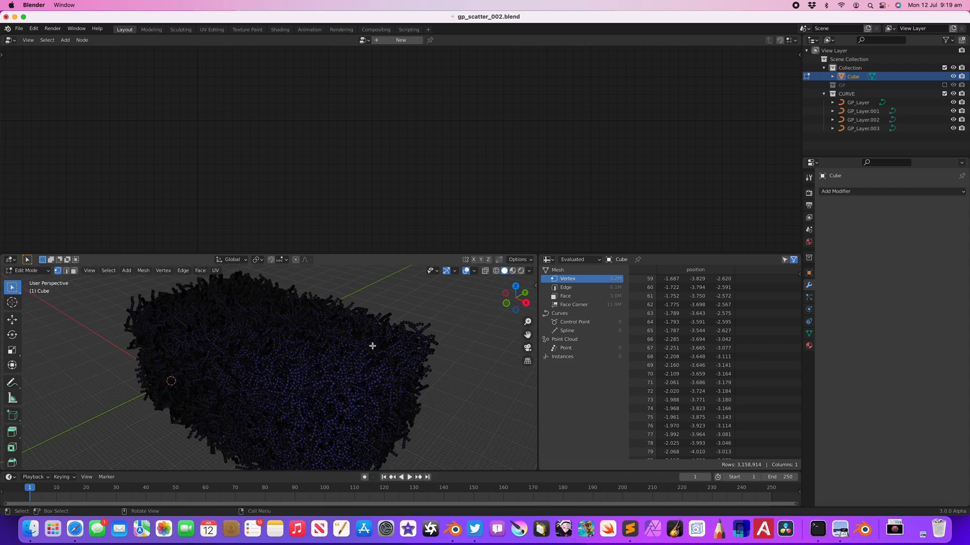
pyautogui.press('a')
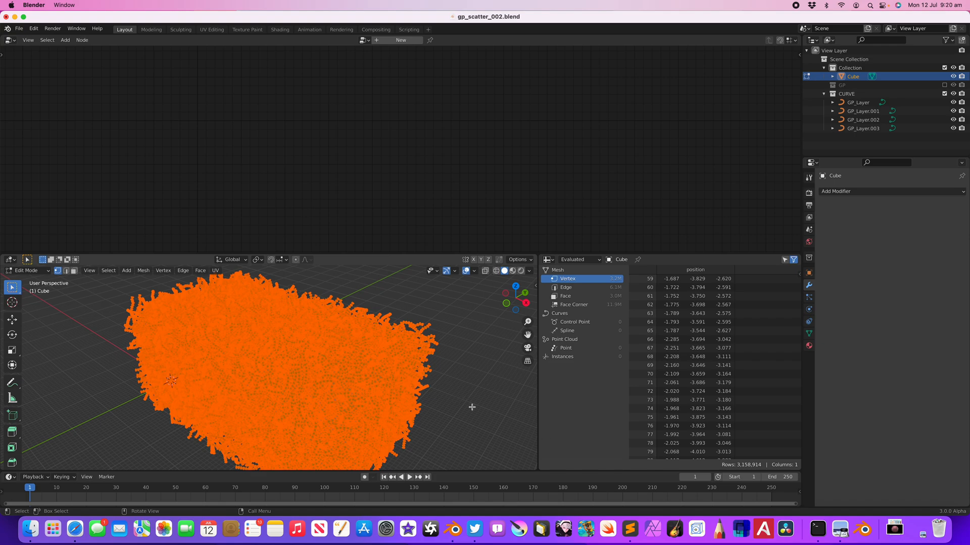
# Step: Switch to a separate Blender 2.92 window and expand it to full screen
pyautogui.click(864, 528)
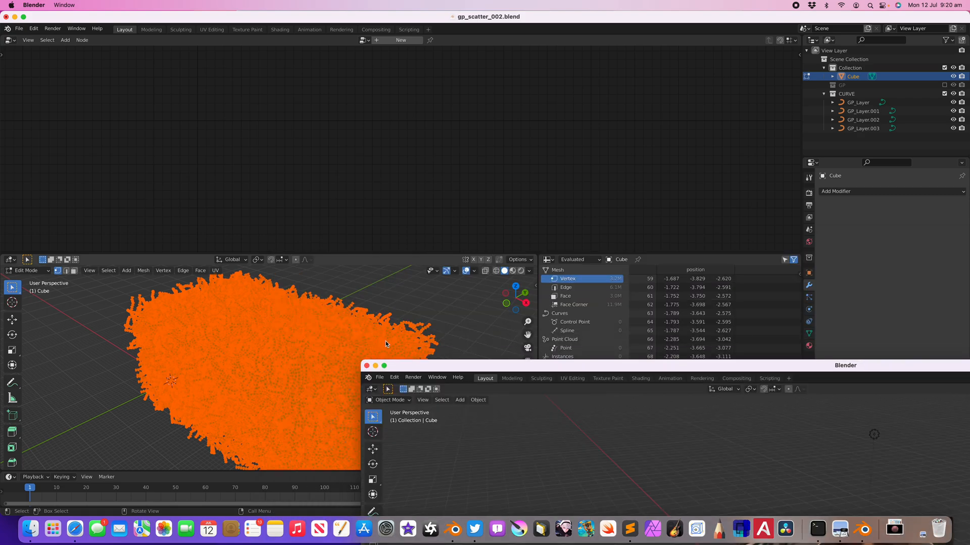
pyautogui.moveTo(420, 367); pyautogui.dragTo(166, 83)
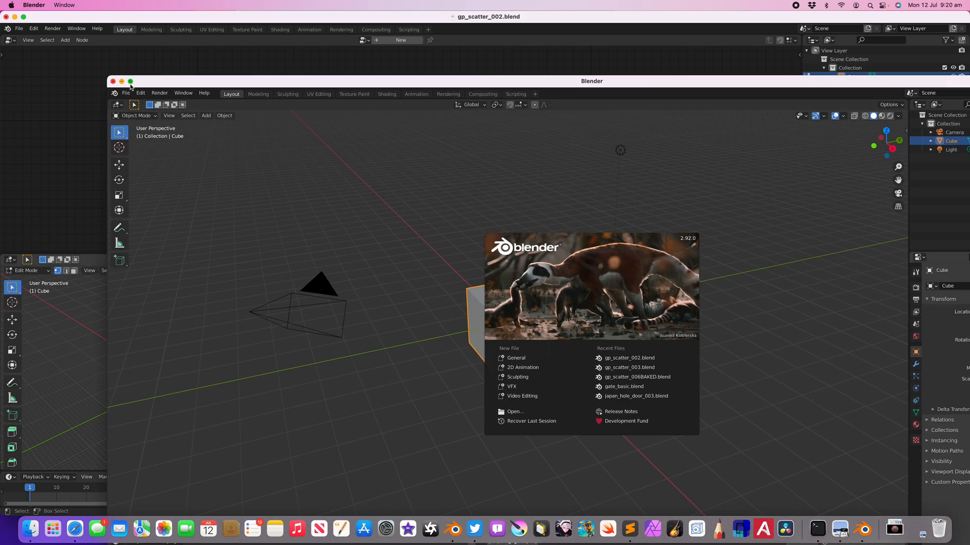
pyautogui.click(131, 81)
# Step: Dismiss the splash screen and delete all default objects from the new scene
pyautogui.click(231, 144)
pyautogui.press('a')
pyautogui.press('x')
pyautogui.click(175, 140)
# Step: Open gp_scatter_006BAKED.blend from the Desktop, discarding the changes to the current scene
pyautogui.click(19, 7)
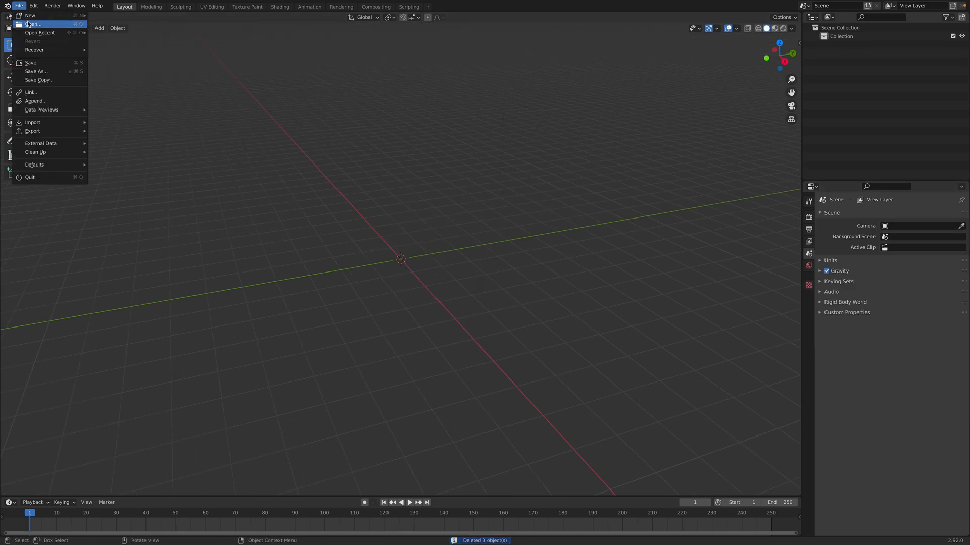
pyautogui.click(28, 24)
pyautogui.click(446, 287)
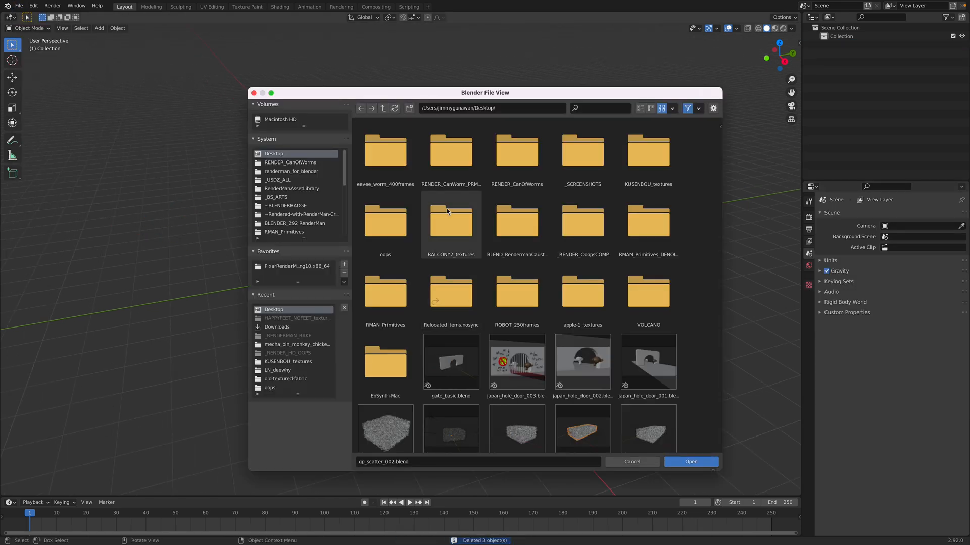
pyautogui.scroll(-2, 459, 267)
pyautogui.scroll(-3, 459, 268)
pyautogui.click(385, 303)
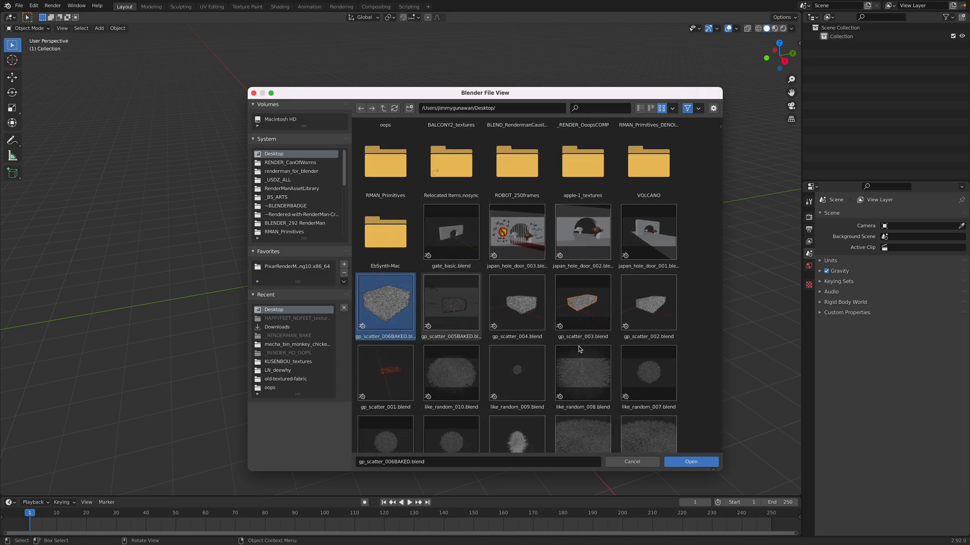
pyautogui.click(712, 464)
# Step: Select the baked Cube mesh and view it up close in the camera perspective
pyautogui.moveTo(534, 277); pyautogui.dragTo(499, 282, button='middle')
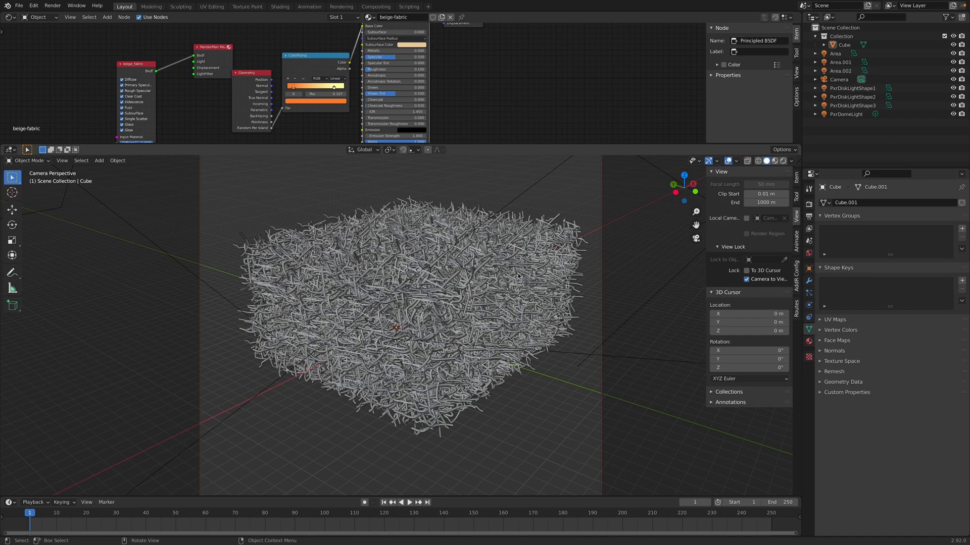
pyautogui.click(518, 277)
pyautogui.scroll(2, 519, 278)
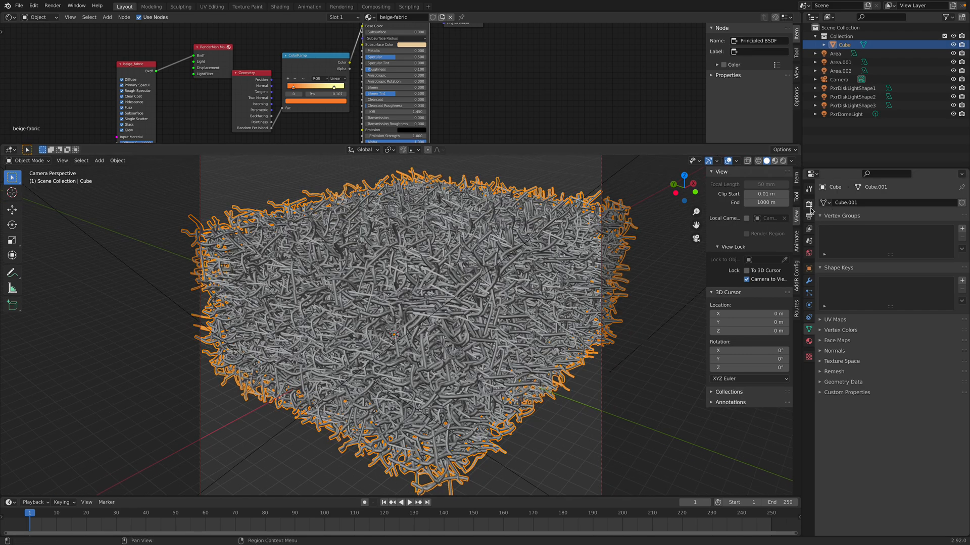
# Step: Preview the cube in rendered shading with Cycles and set the beige-fabric ColorRamp to HSV mode with Clockwise interpolation
pyautogui.click(809, 205)
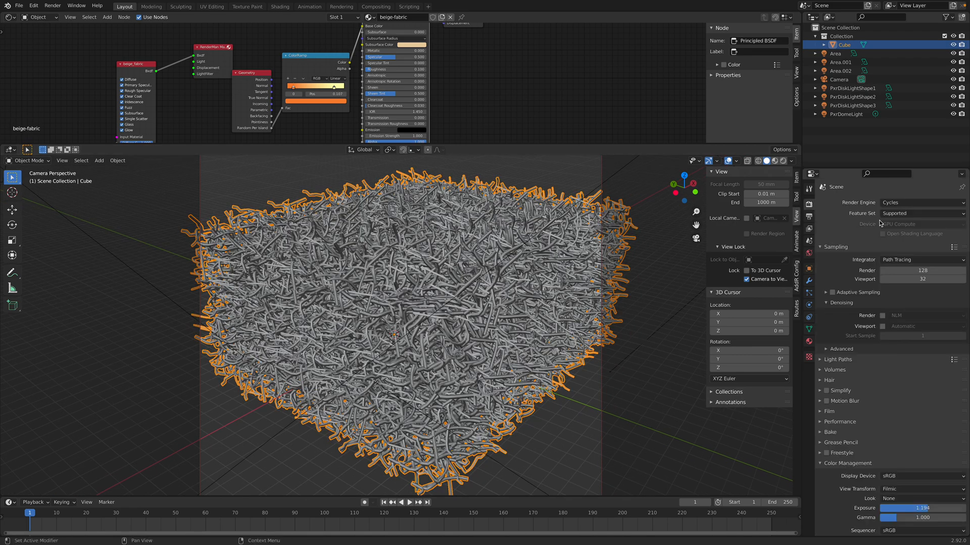
pyautogui.click(784, 162)
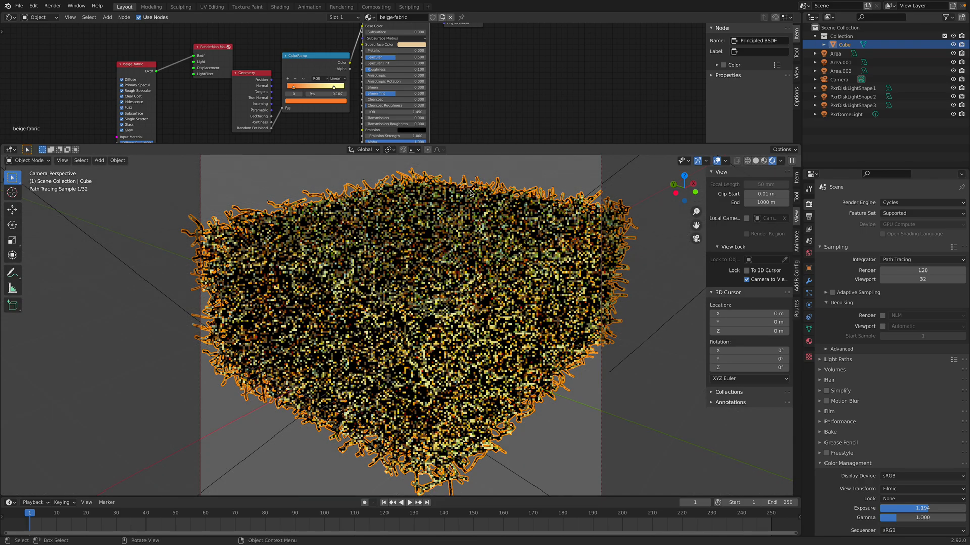
pyautogui.click(295, 88)
pyautogui.click(318, 78)
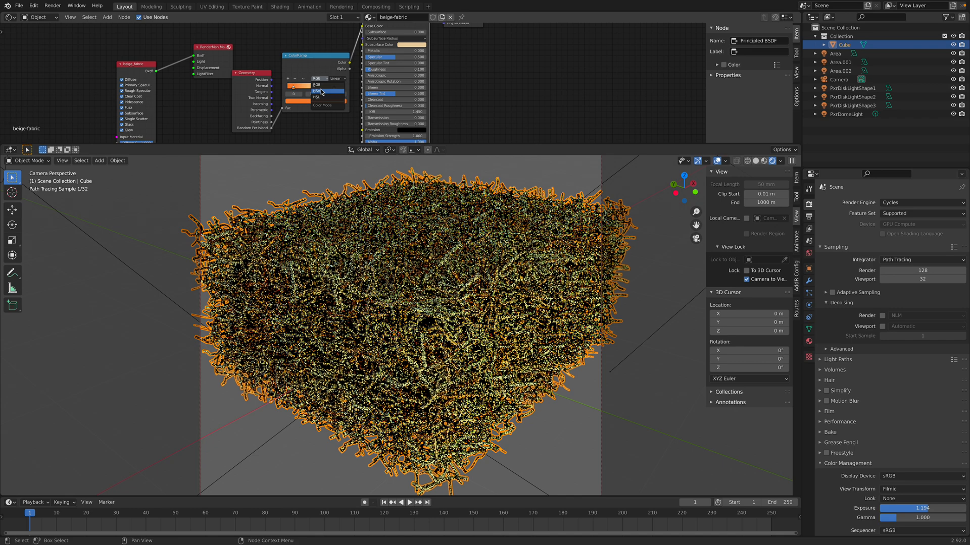
pyautogui.click(322, 91)
pyautogui.click(337, 79)
pyautogui.click(338, 96)
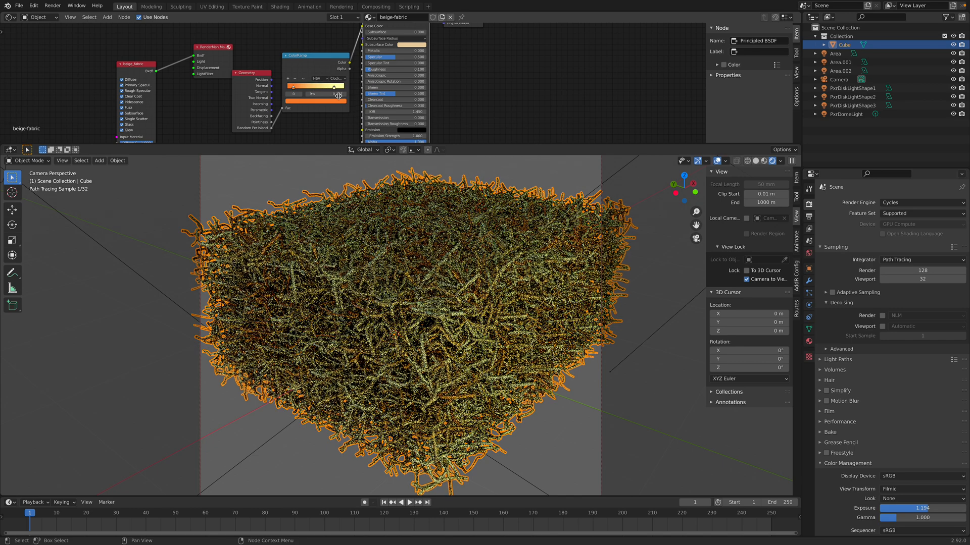
# Step: Change the ColorRamp's orange stop to bright green and deselect the cube
pyautogui.click(299, 109)
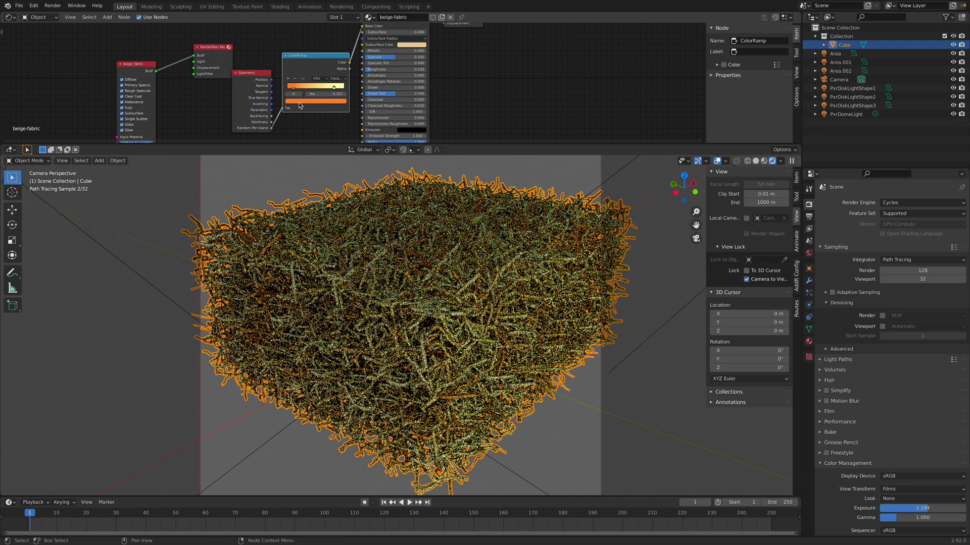
pyautogui.click(300, 103)
pyautogui.moveTo(305, 57); pyautogui.dragTo(286, 44)
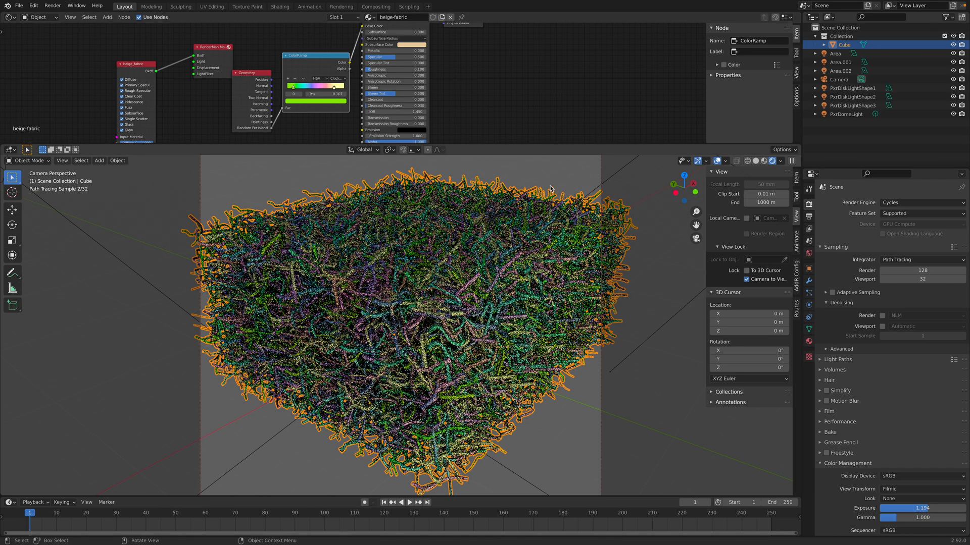
pyautogui.hotkey('alt', 'a')
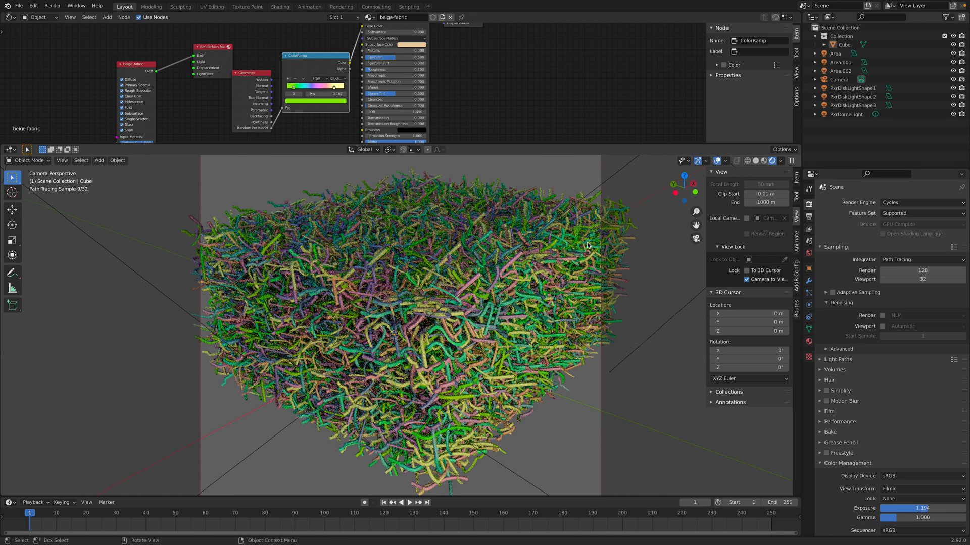
# Step: Turn off Camera to View, leave the camera view, and hide the viewport overlays and gizmos for an unobstructed perspective
pyautogui.scroll(-3, 586, 246)
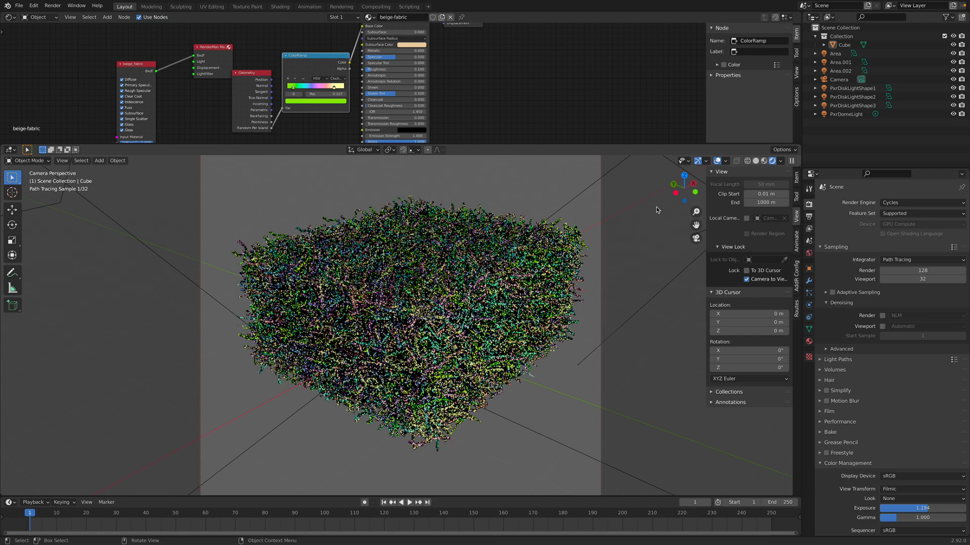
pyautogui.click(756, 281)
pyautogui.moveTo(580, 298); pyautogui.dragTo(551, 299, button='middle')
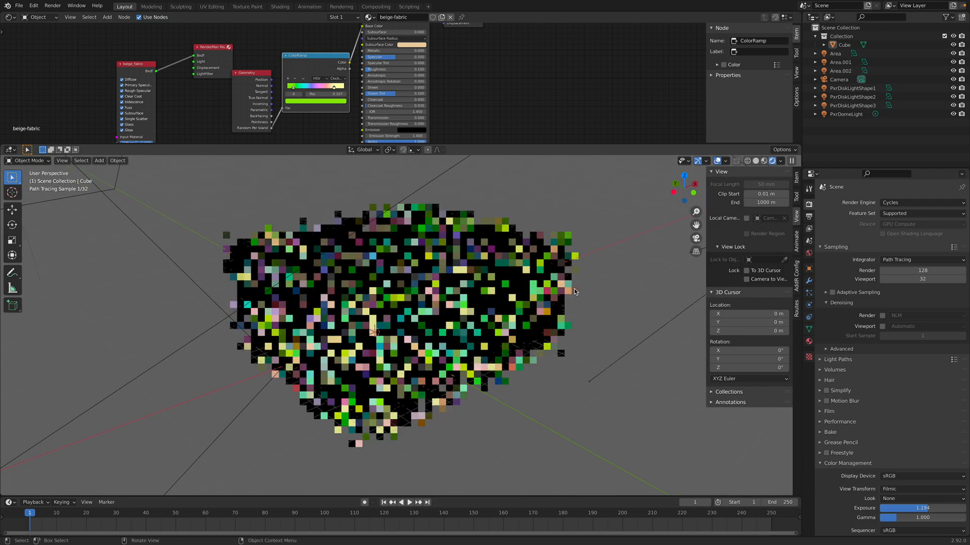
pyautogui.scroll(2, 548, 299)
pyautogui.click(718, 160)
pyautogui.click(697, 161)
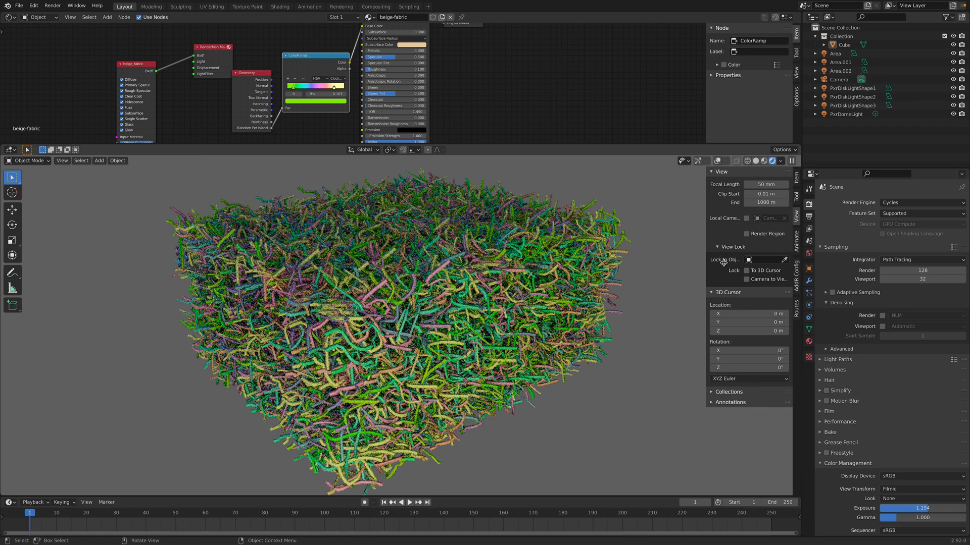
# Step: Enable Automatic viewport denoising and capture a screenshot of the rendered cube's area
pyautogui.click(883, 326)
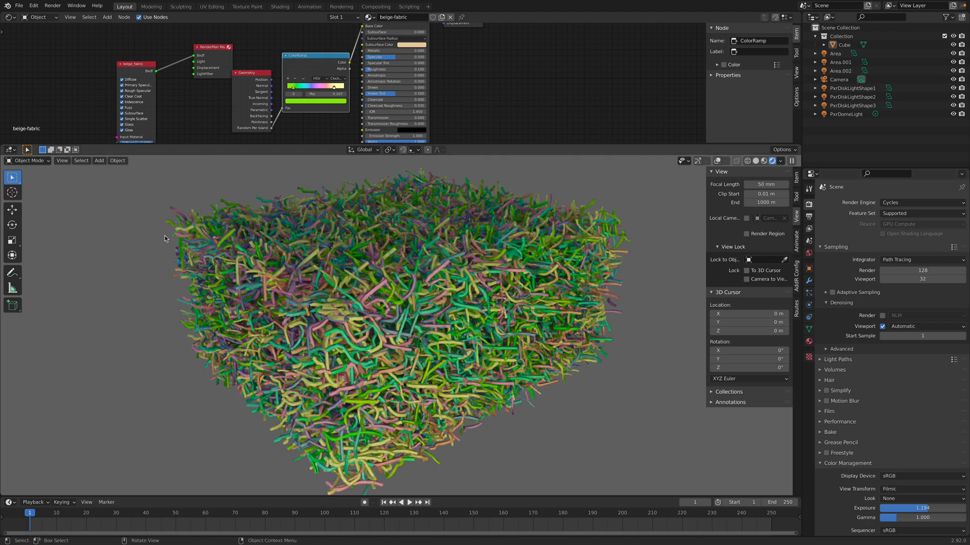
pyautogui.press('super+shift+4')
pyautogui.moveTo(141, 166); pyautogui.dragTo(651, 492)
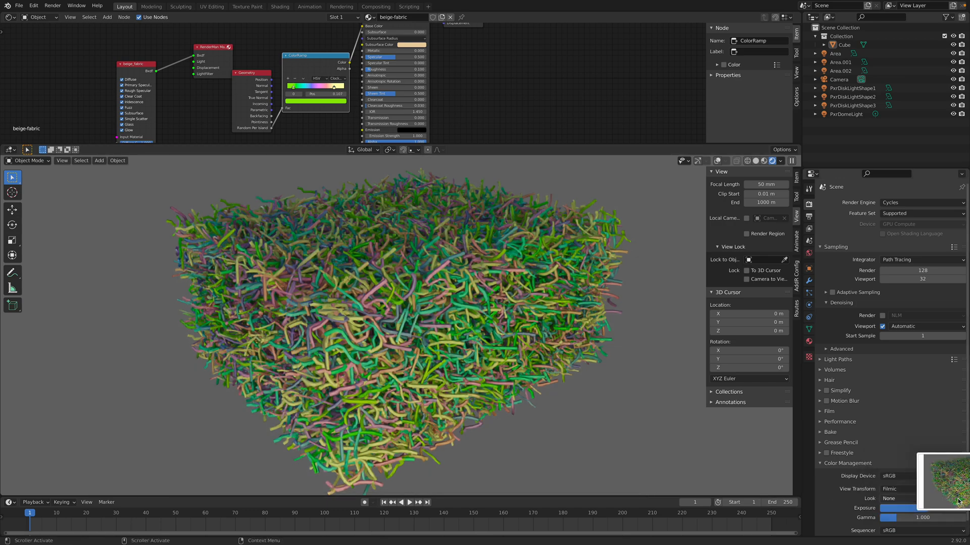
# Step: Return to solid shading, set the render engine to RenderMan, and start an interactive viewport render of the cube
pyautogui.click(757, 163)
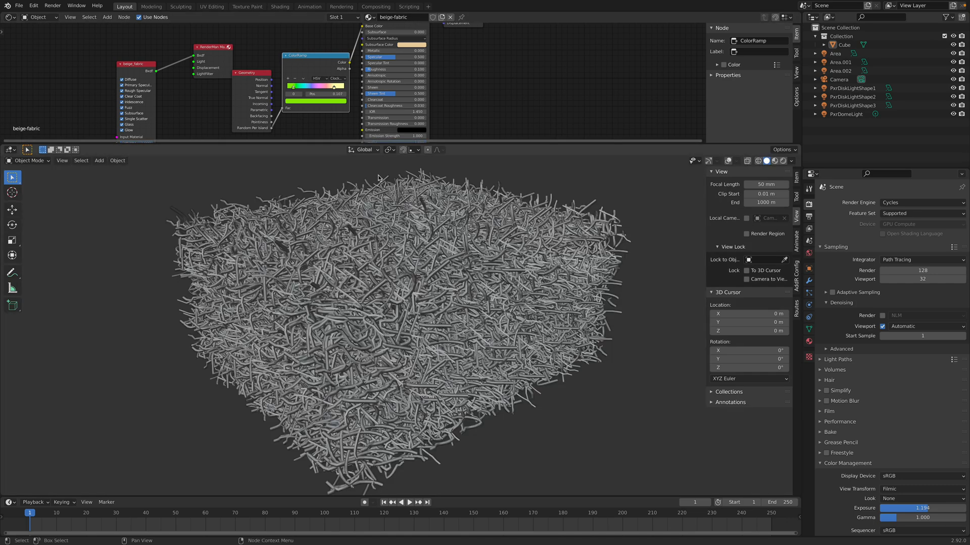
pyautogui.click(411, 255)
pyautogui.click(883, 204)
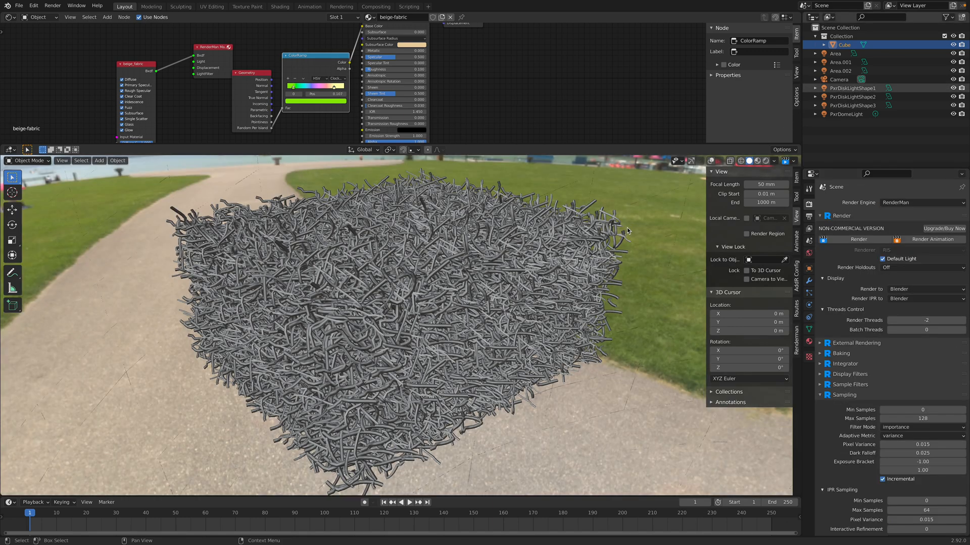
pyautogui.scroll(-1, 627, 231)
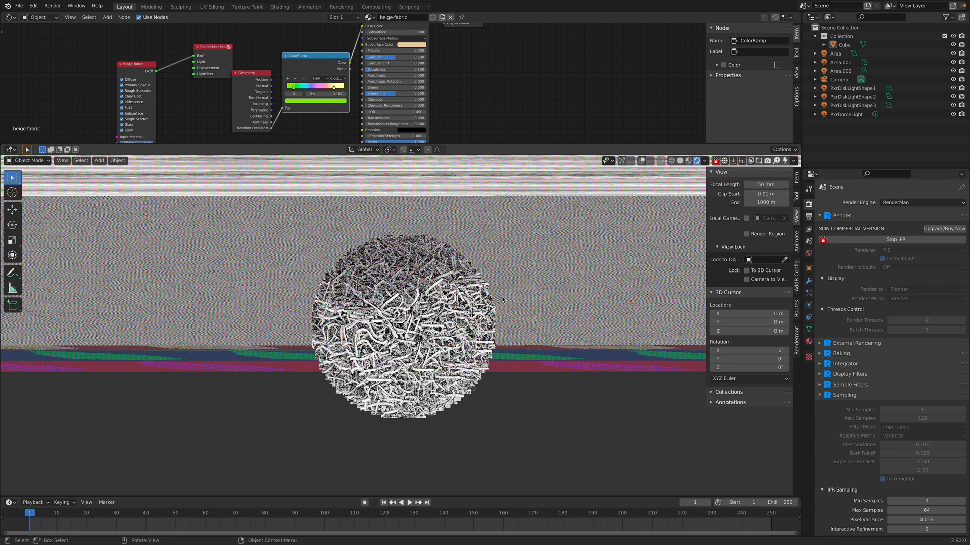
# Step: Show the cube's beige-fabric material settings and stop the RenderMan interactive render
pyautogui.click(808, 341)
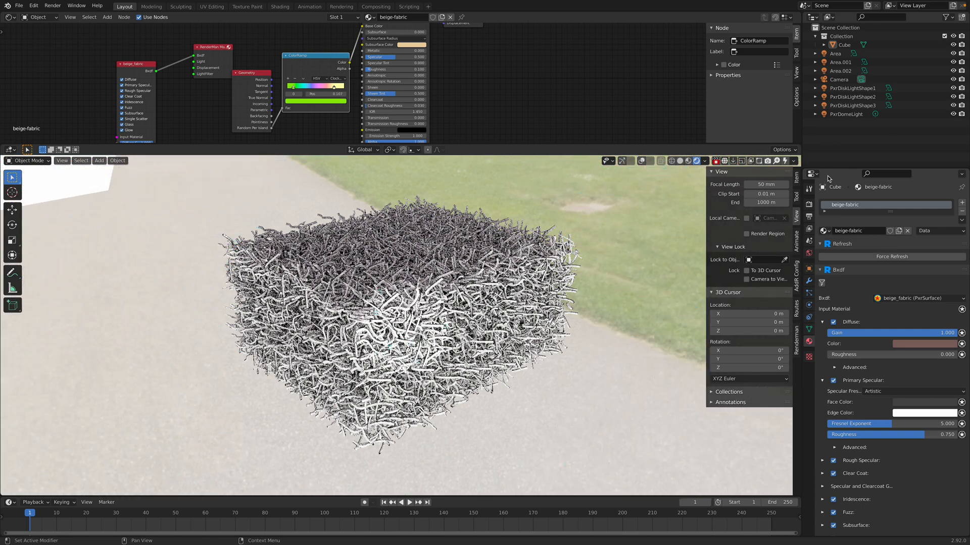
pyautogui.click(825, 230)
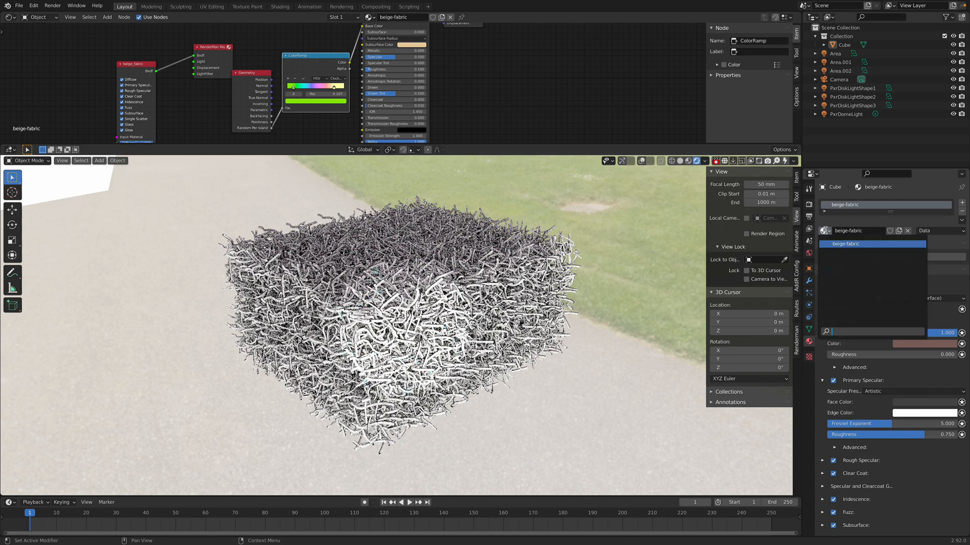
pyautogui.click(715, 162)
# Step: Turn the viewport gizmos and overlays back on
pyautogui.moveTo(519, 263); pyautogui.dragTo(508, 263, button='middle')
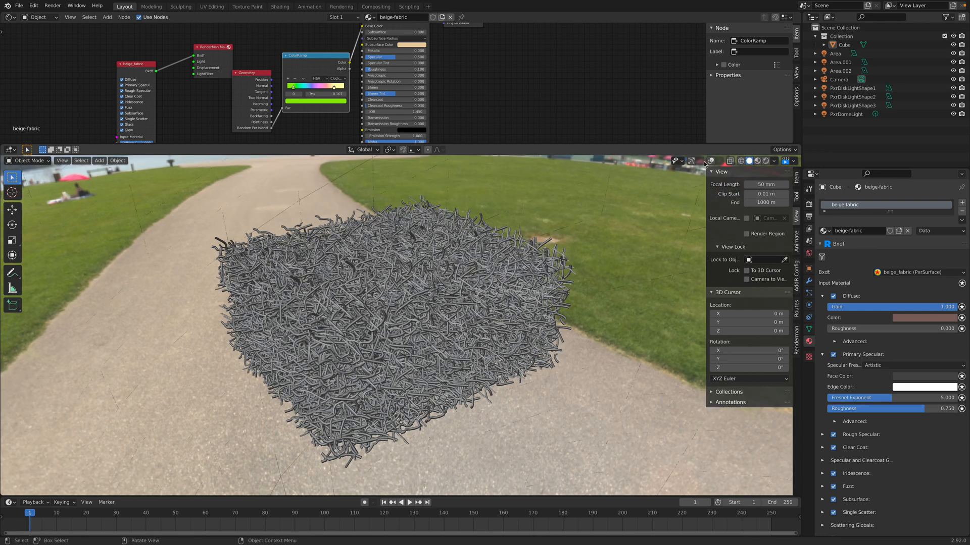
pyautogui.hotkey('ctrl', '`')
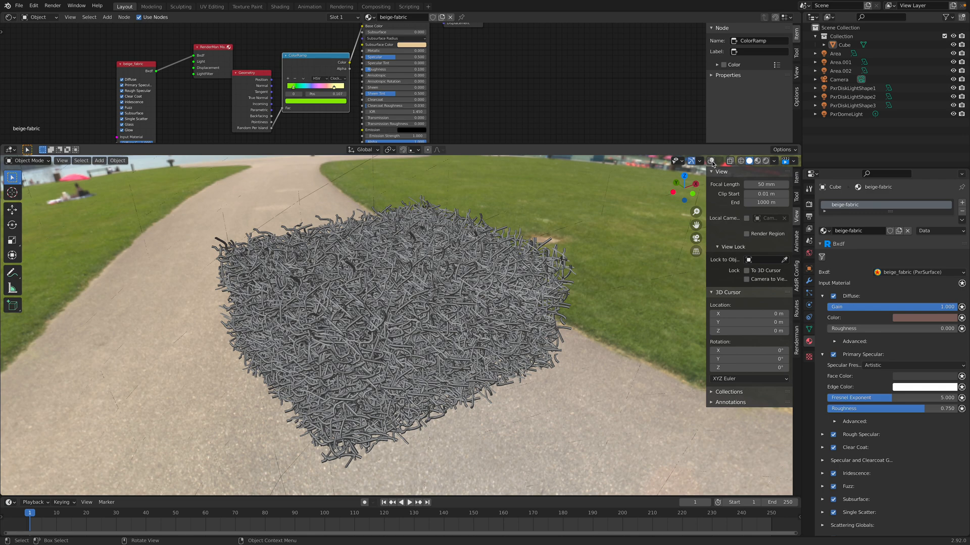
pyautogui.click(711, 161)
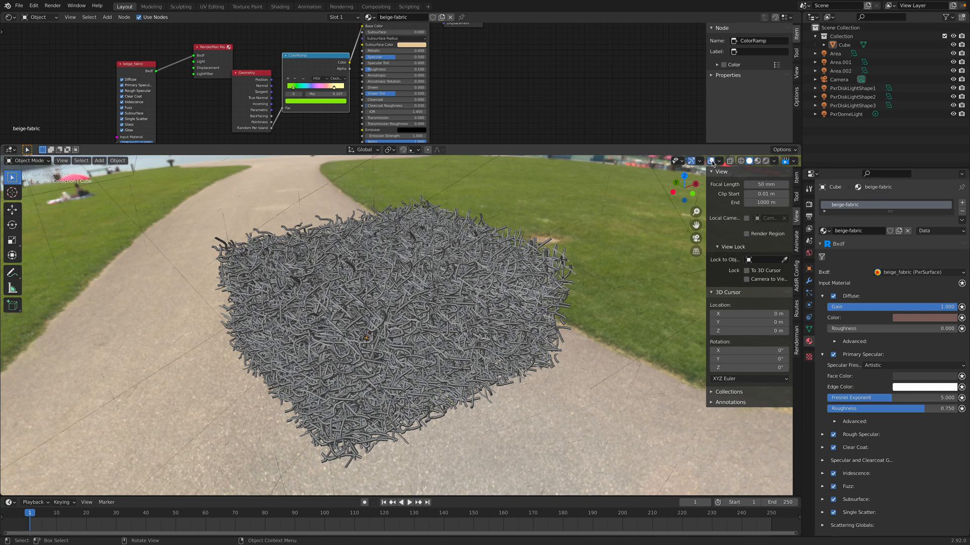
# Step: Add a new RenderMan PxrSurface material to the cube and preview it with the interactive render
pyautogui.click(492, 275)
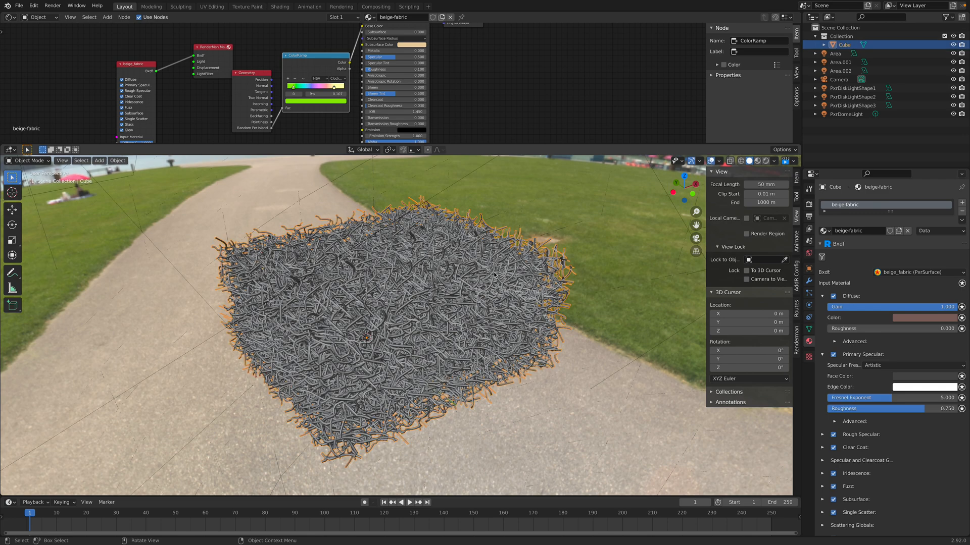
pyautogui.rightClick(546, 249)
pyautogui.moveTo(558, 251)
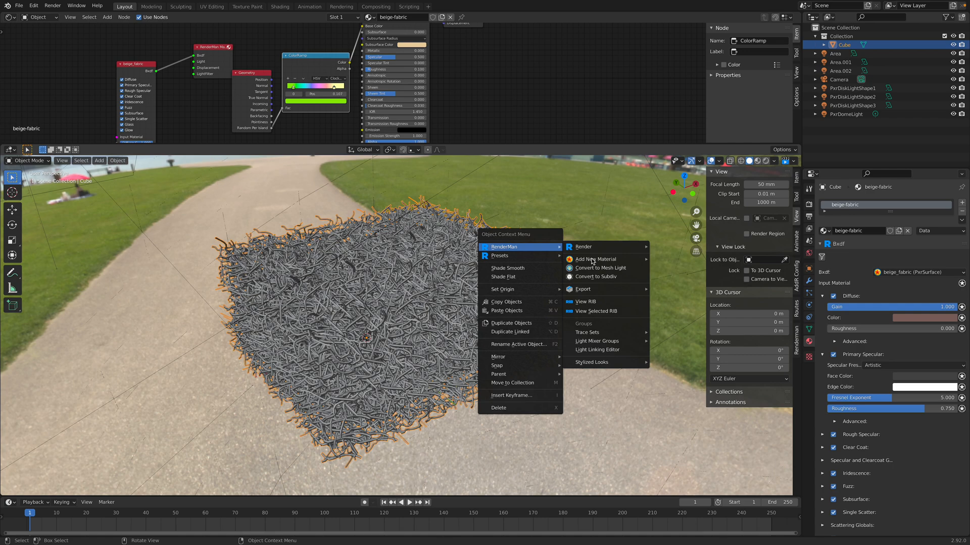
pyautogui.moveTo(592, 261)
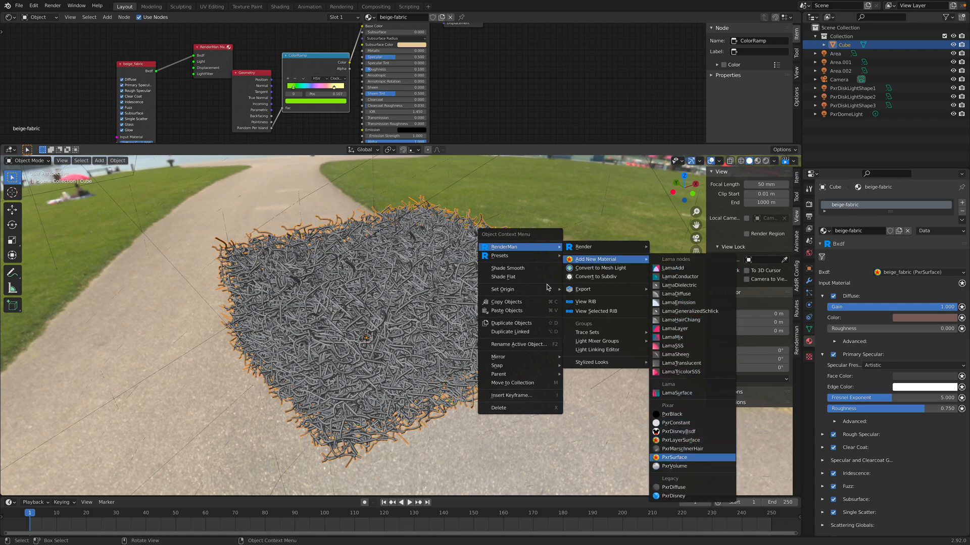
pyautogui.press('Return')
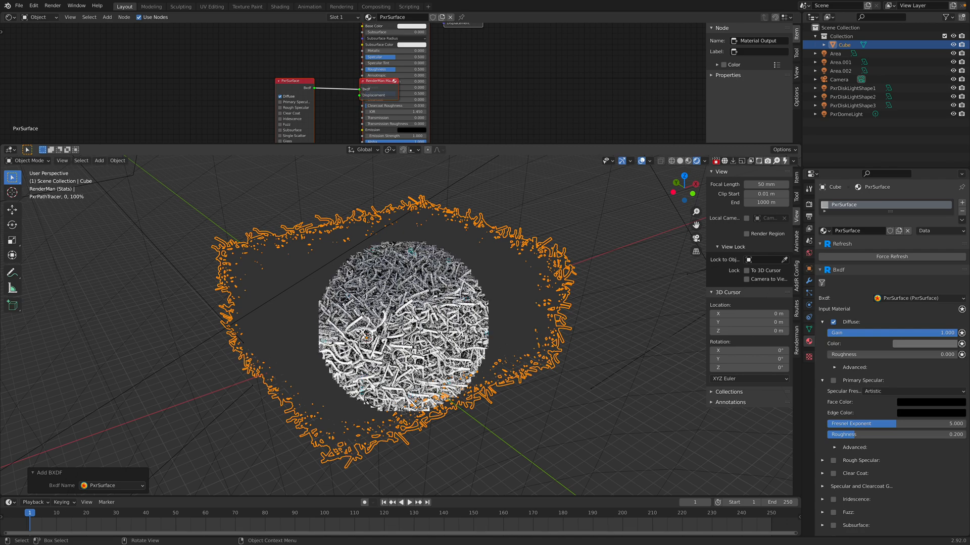
# Step: Delete the three lights Area, Area.001 and Area.002 from the scene
pyautogui.click(835, 54)
pyautogui.keyDown('shift'); pyautogui.click(838, 71); pyautogui.keyUp('shift')
pyautogui.rightClick(839, 71)
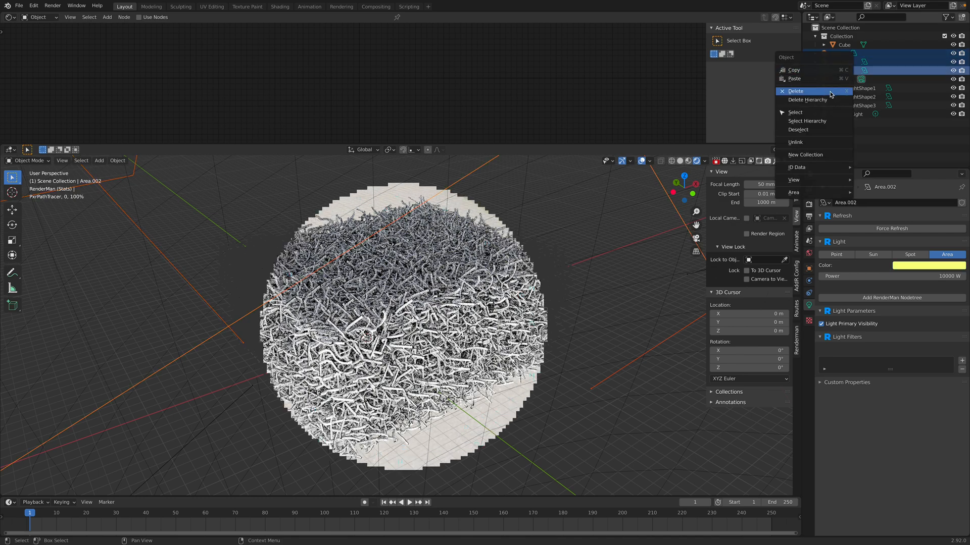
pyautogui.click(830, 92)
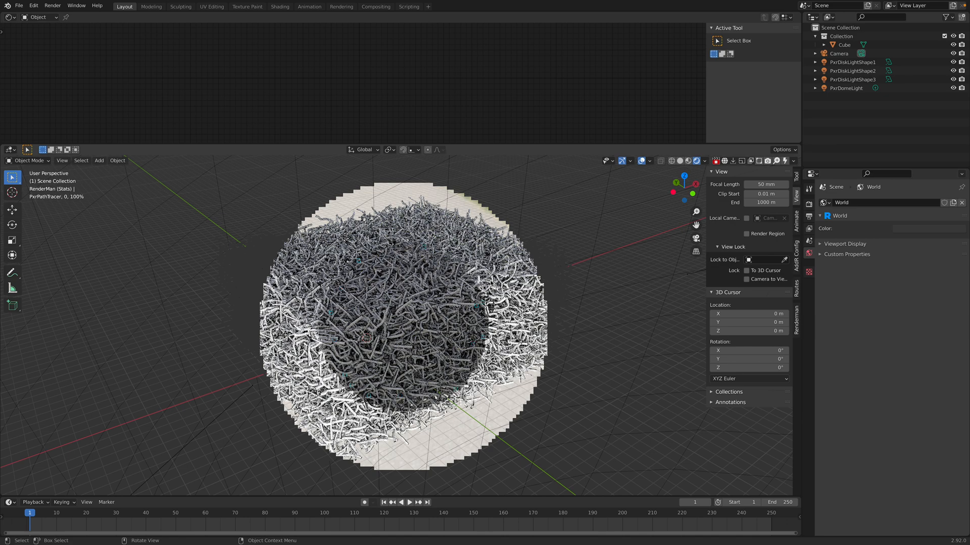
# Step: Select the cube and set its PxrSurface diffuse color to a bright yellow
pyautogui.click(587, 313)
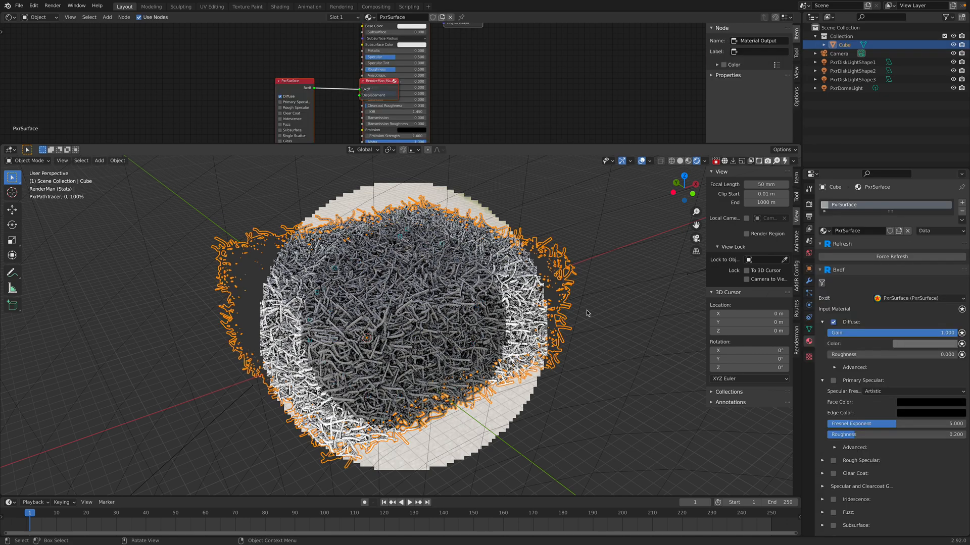
pyautogui.click(924, 344)
pyautogui.click(904, 265)
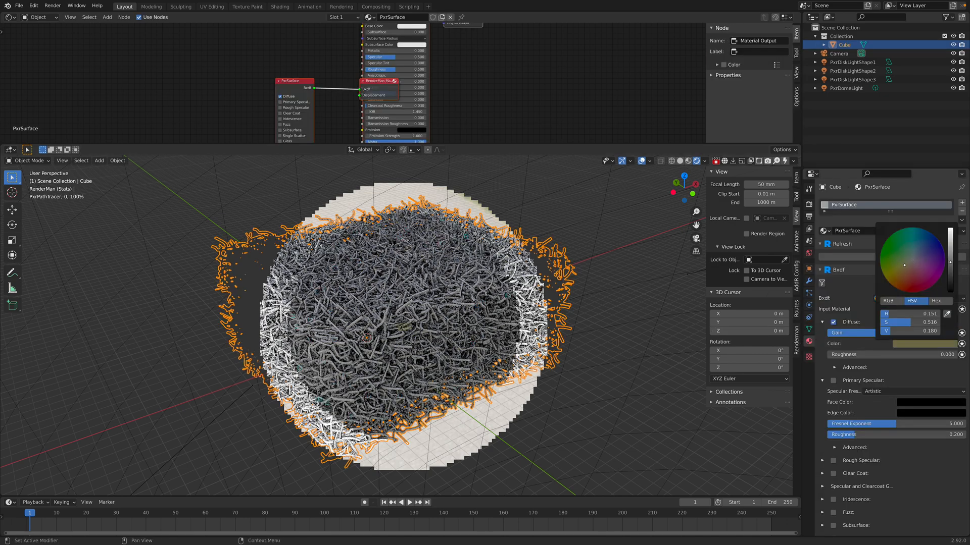
pyautogui.click(950, 241)
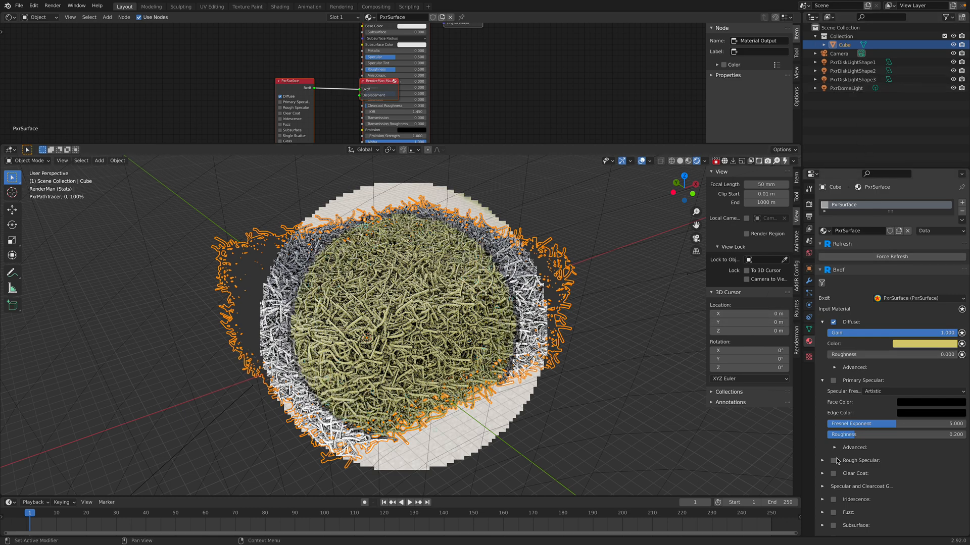
# Step: Enable Primary Specular on the PxrSurface material and set its face color to red
pyautogui.scroll(-2, 836, 454)
pyautogui.click(833, 337)
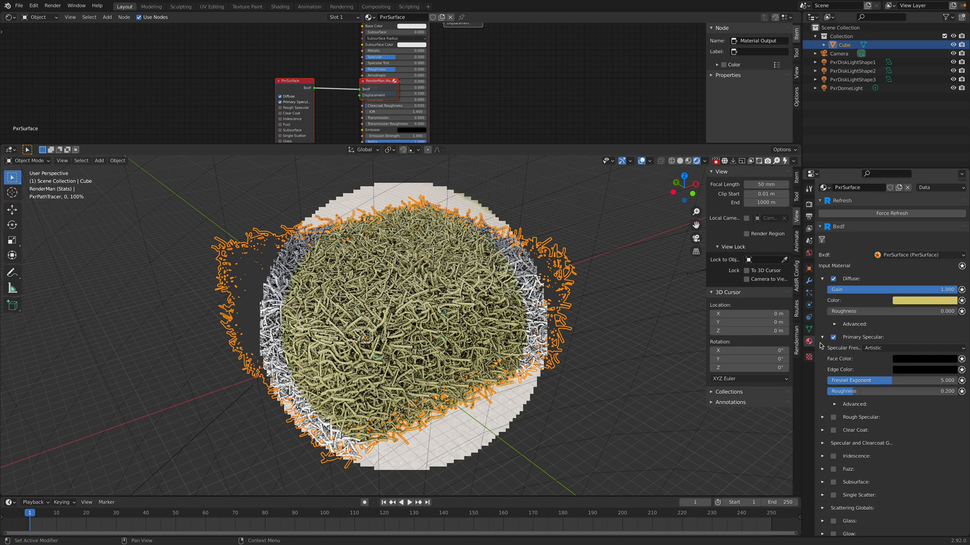
pyautogui.click(912, 364)
pyautogui.keyDown('ctrl'); pyautogui.scroll(8, 914, 284); pyautogui.keyUp('ctrl')
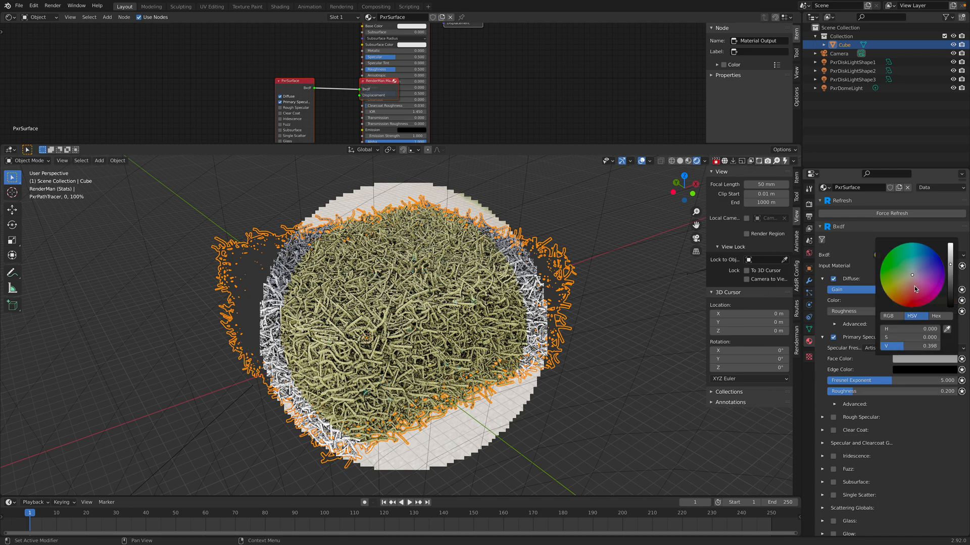
pyautogui.click(914, 293)
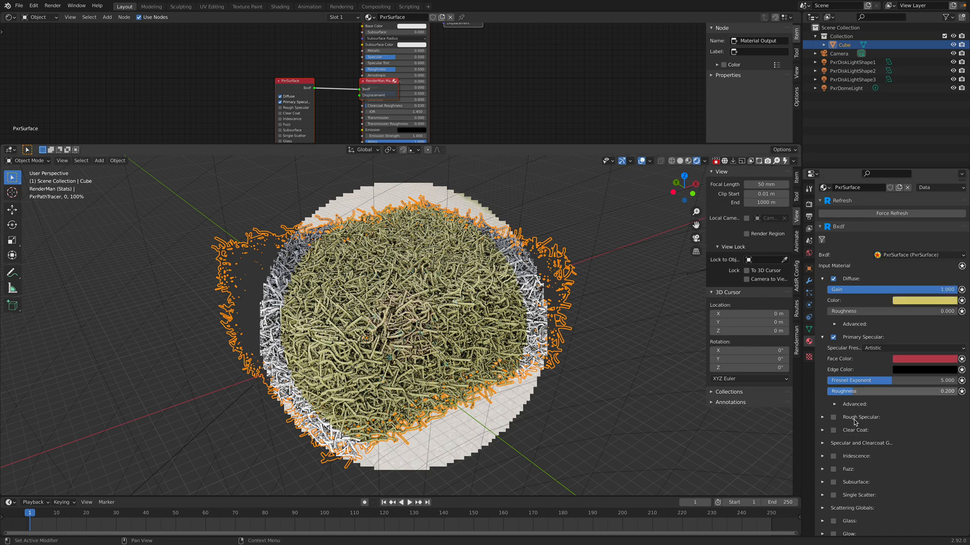
# Step: Try to enable Single Scatter on the PxrSurface material
pyautogui.scroll(-3, 860, 430)
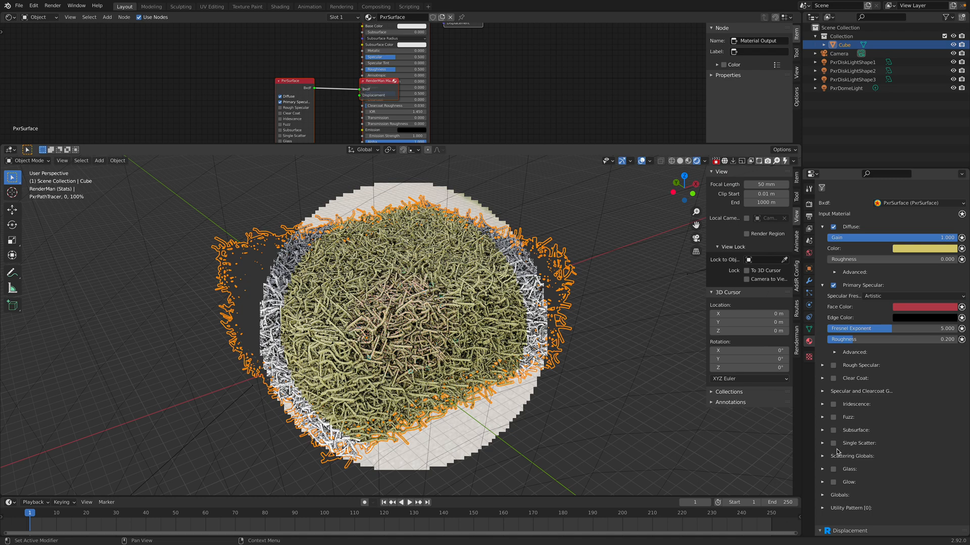
pyautogui.scroll(-2, 836, 451)
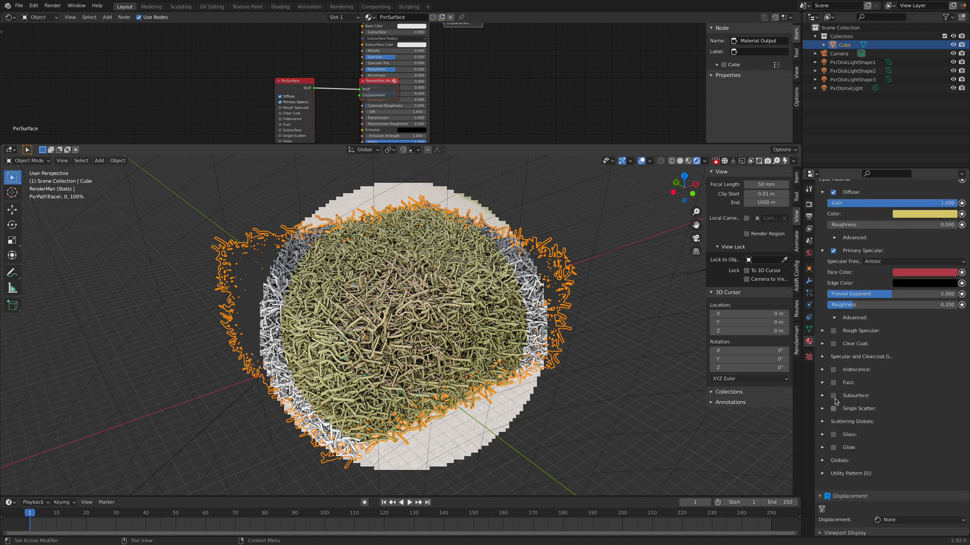
pyautogui.click(833, 409)
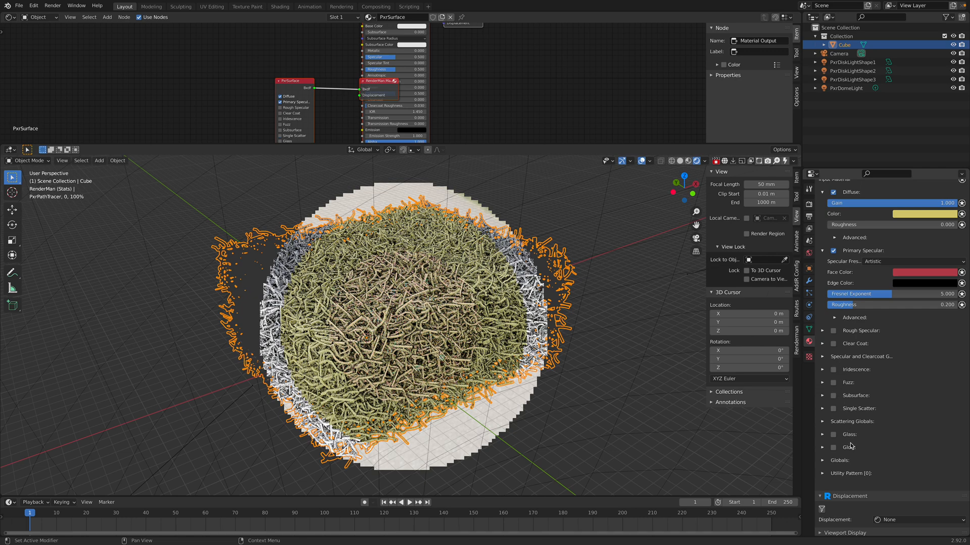
# Step: Enable Iridescence on the PxrSurface material and set its face gain to 0.354
pyautogui.scroll(-1, 851, 443)
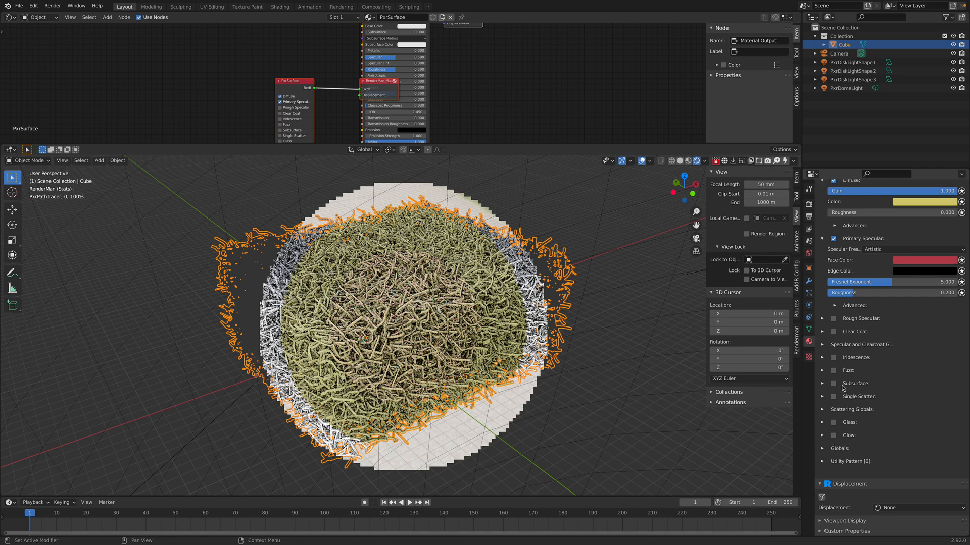
pyautogui.click(823, 358)
pyautogui.moveTo(859, 369); pyautogui.dragTo(626, 332)
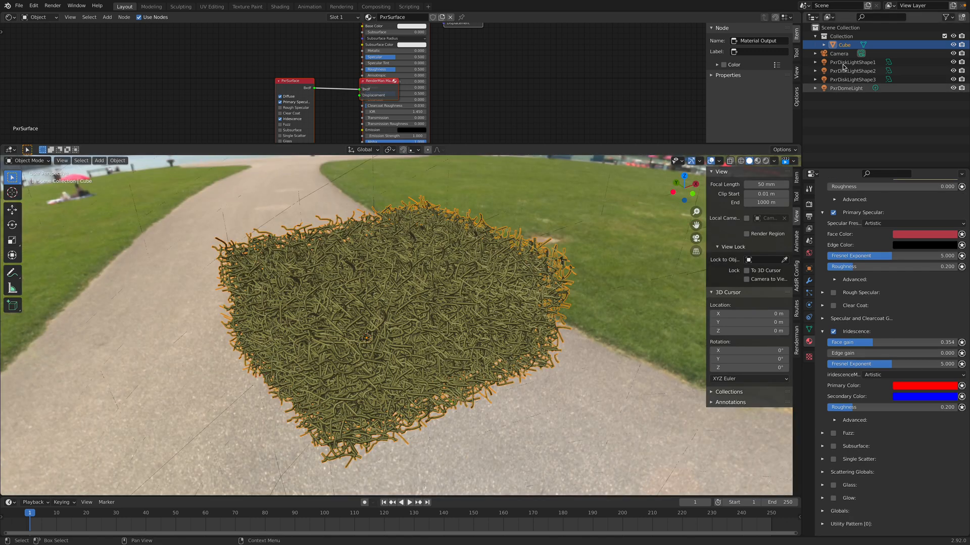
# Step: Delete the dome light and the three PxrDiskLightShape lights from the scene
pyautogui.click(845, 88)
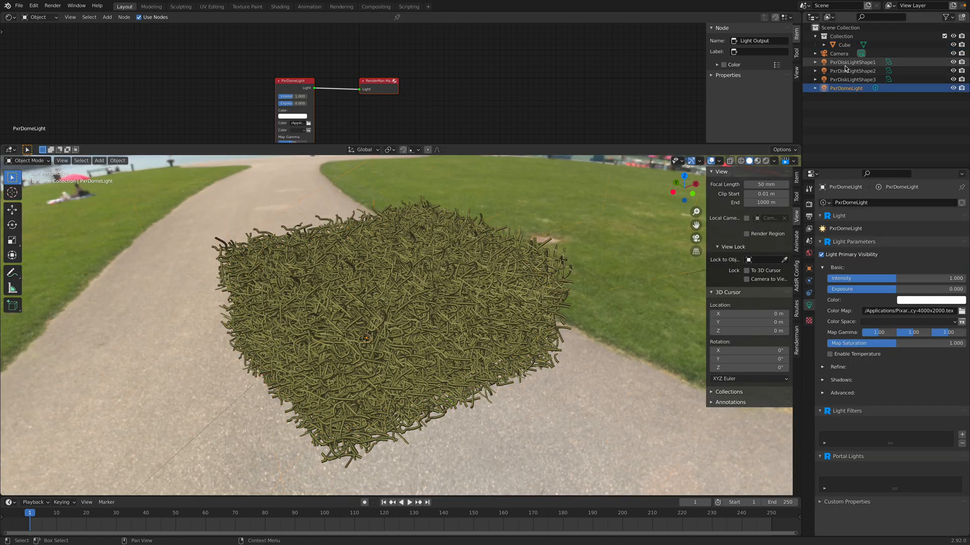
pyautogui.keyDown('shift'); pyautogui.click(847, 80); pyautogui.keyUp('shift')
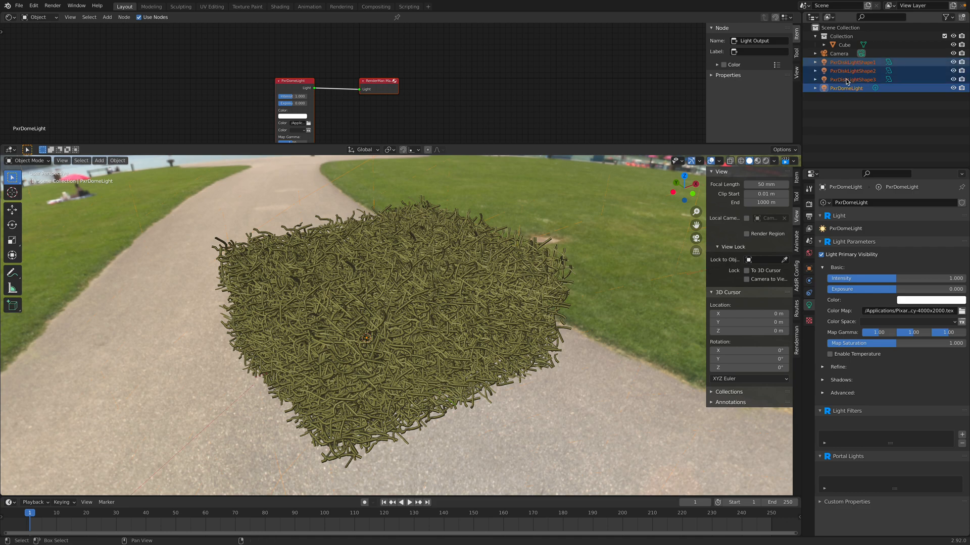
pyautogui.press('x')
pyautogui.click(632, 233)
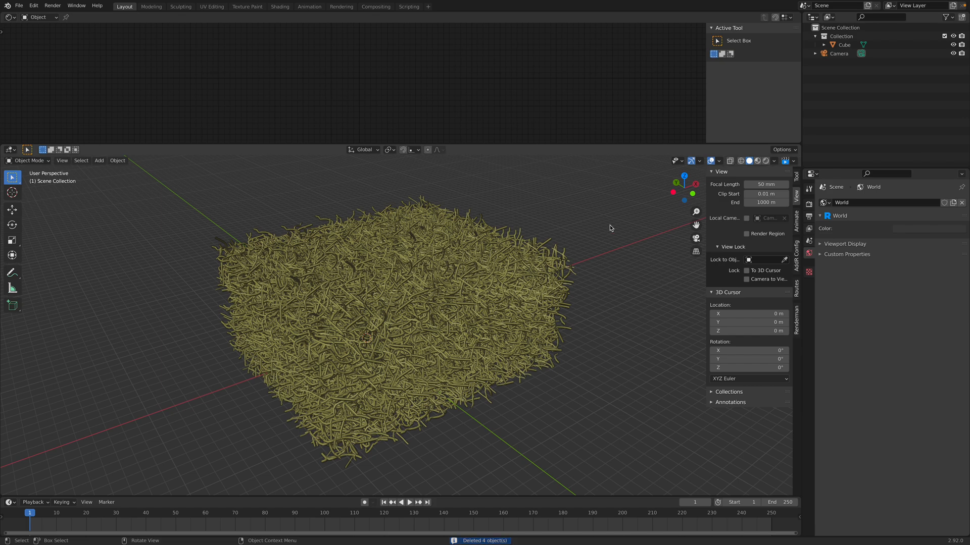
# Step: Add the Annecy environment from the RenderMan Outdoor presets as a dome light
pyautogui.rightClick(610, 225)
pyautogui.moveTo(611, 227)
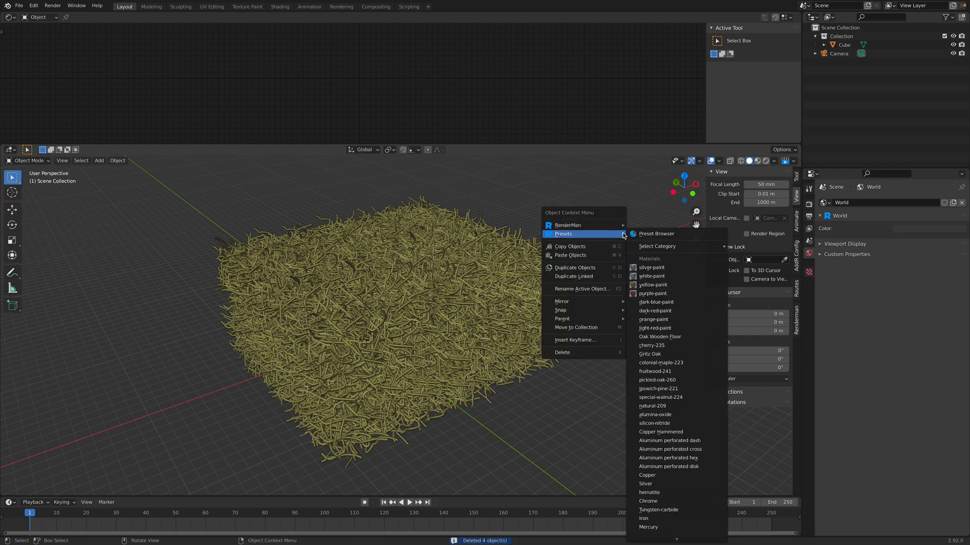
pyautogui.moveTo(663, 247)
pyautogui.click(755, 264)
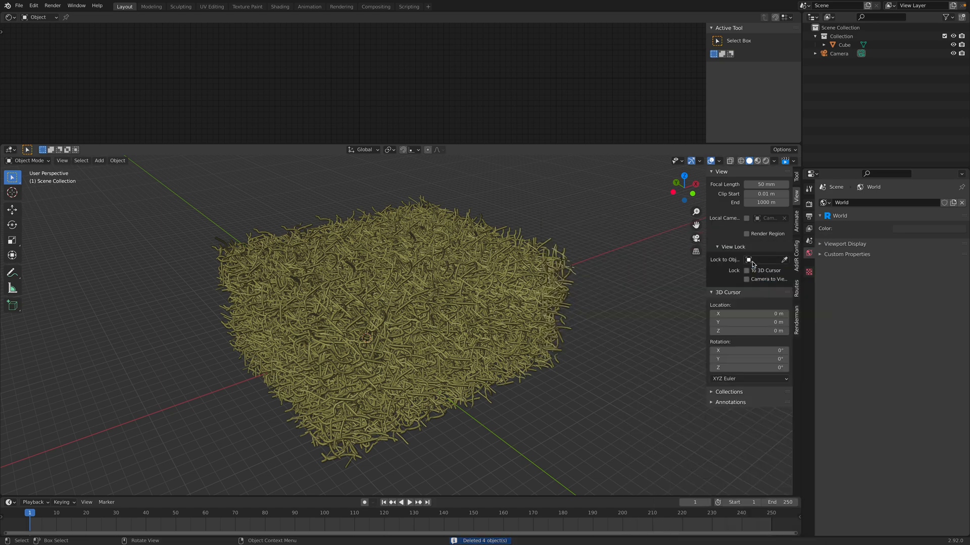
pyautogui.rightClick(638, 211)
pyautogui.moveTo(638, 209)
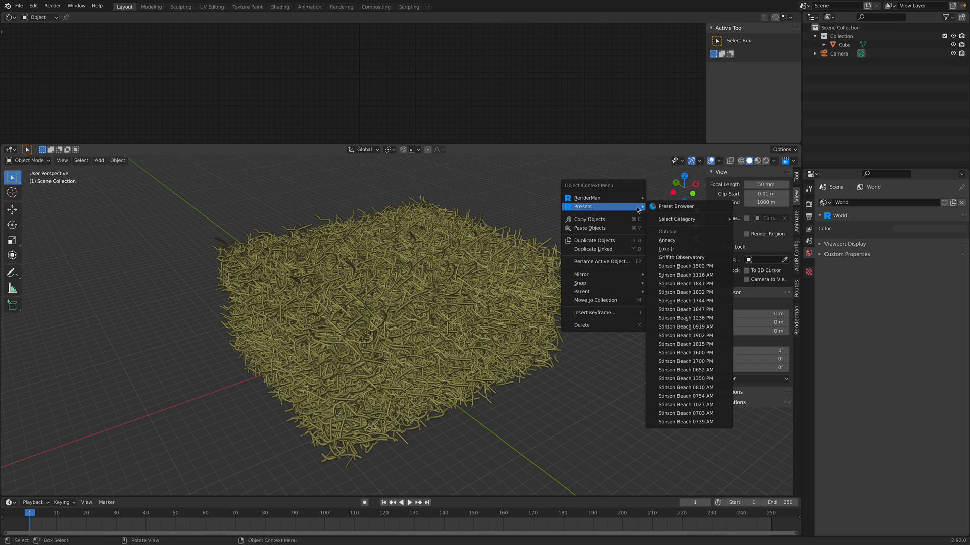
pyautogui.click(667, 241)
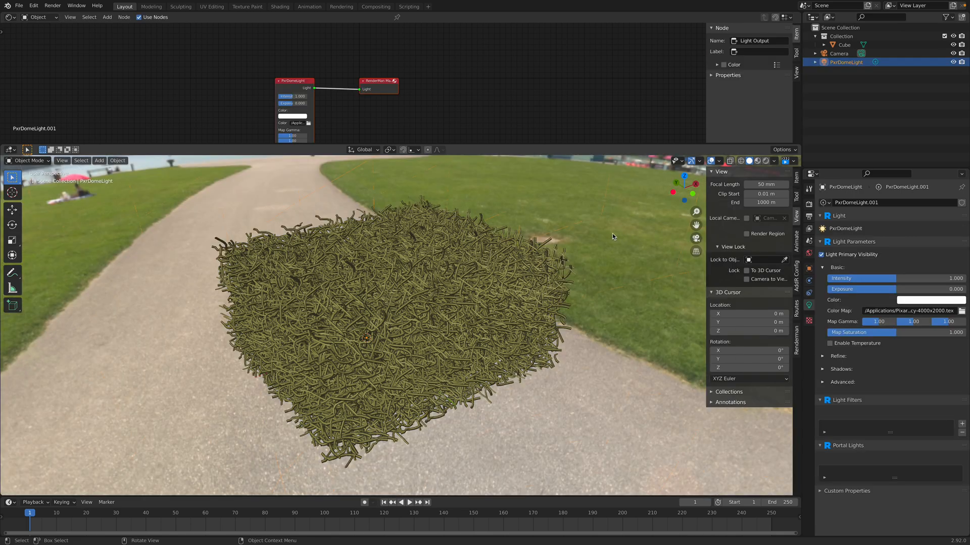
# Step: Apply the Pixar Atrium preset from the Indoor category to the dome light and show the scene in rendered shading
pyautogui.rightClick(645, 201)
pyautogui.moveTo(644, 202)
pyautogui.moveTo(719, 213)
pyautogui.click(773, 219)
pyautogui.rightClick(634, 211)
pyautogui.moveTo(634, 211)
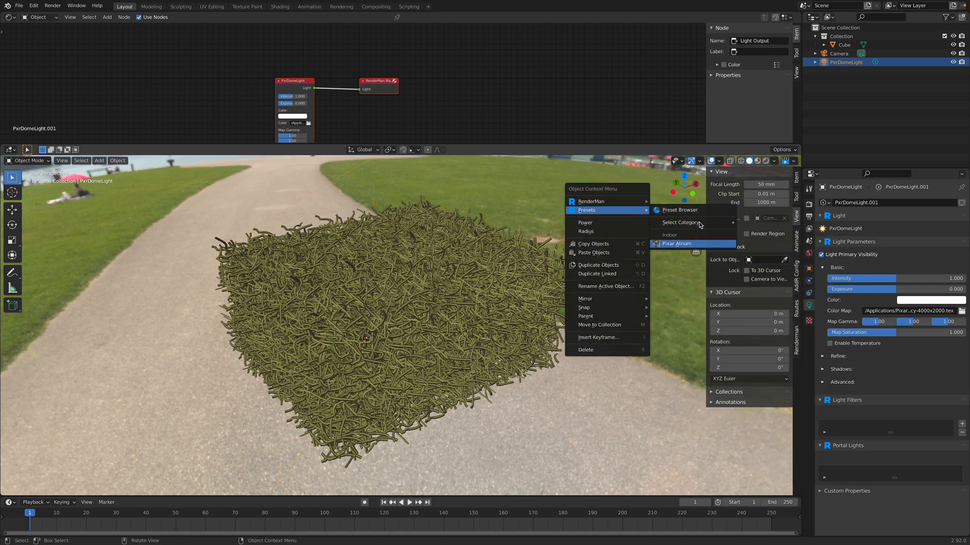
pyautogui.click(679, 243)
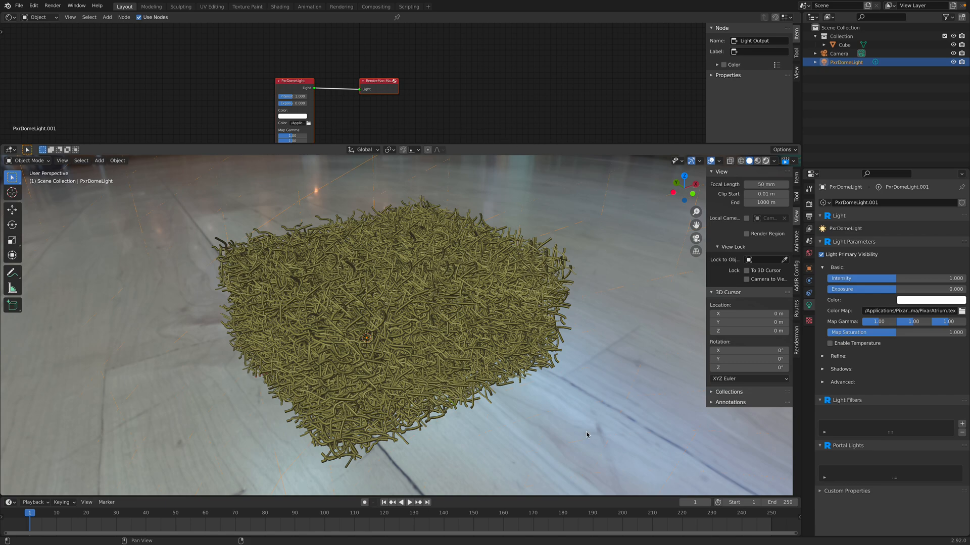
pyautogui.press('z')
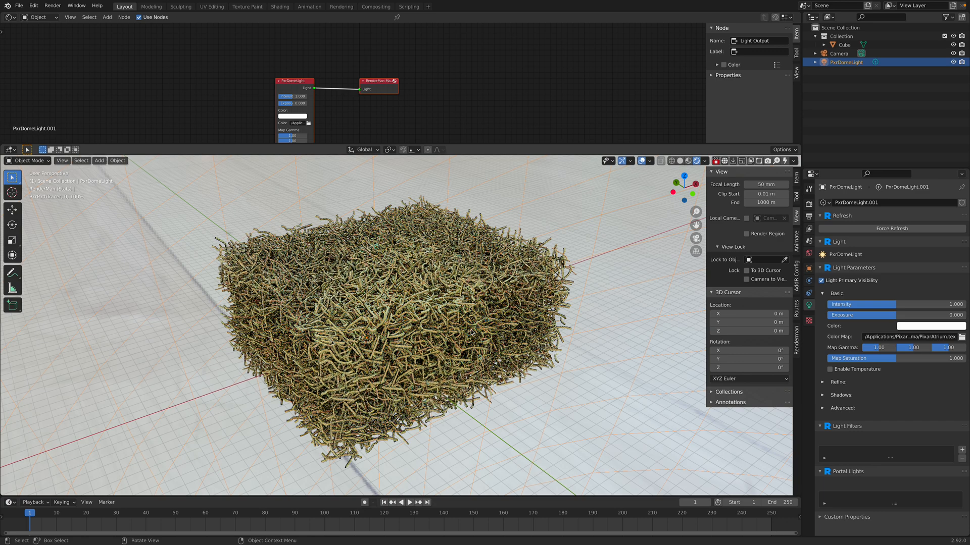
# Step: Select the cube and disable Iridescence on its PxrSurface material
pyautogui.click(392, 227)
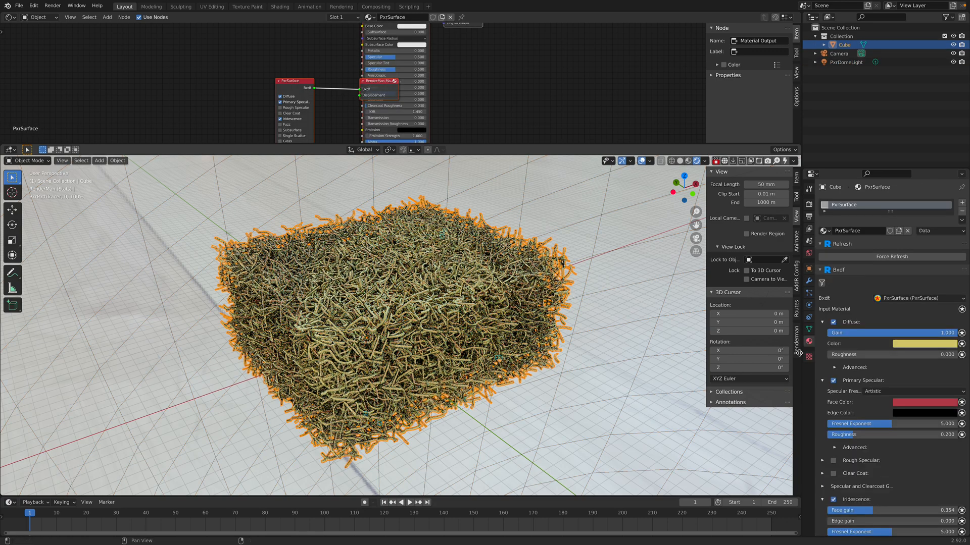
pyautogui.scroll(-1, 865, 380)
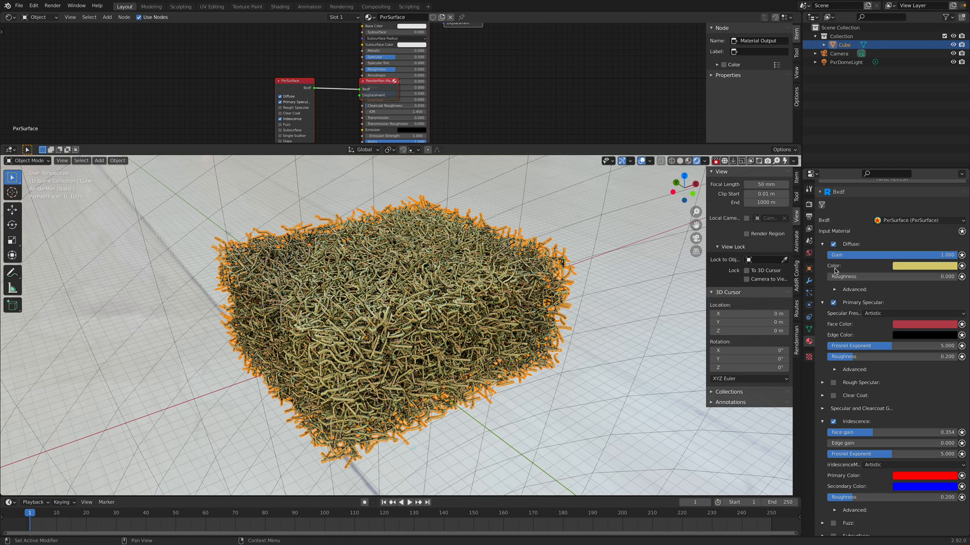
pyautogui.click(833, 422)
# Step: Enable Subsurface on the PxrSurface material and set its gain to 0.4
pyautogui.scroll(-3, 838, 428)
pyautogui.scroll(-3, 838, 429)
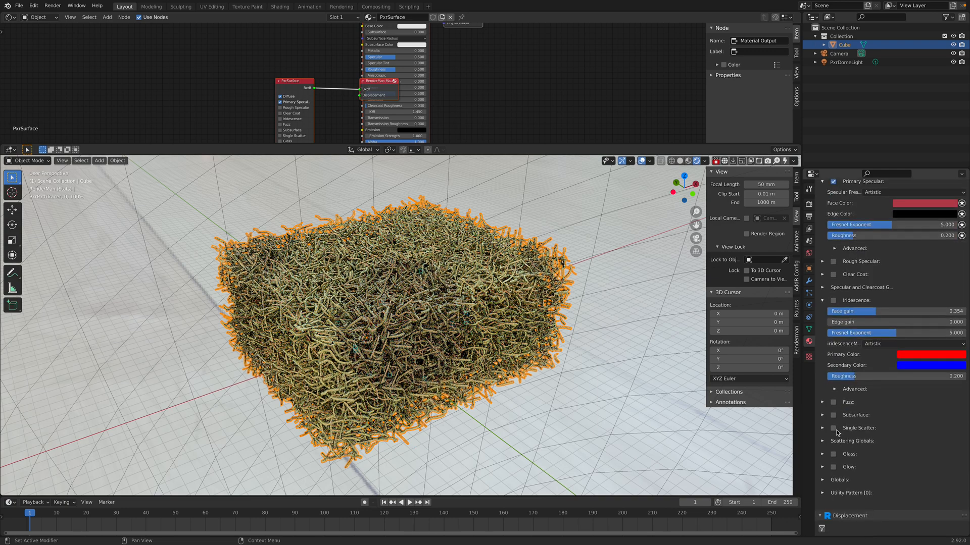
pyautogui.click(834, 415)
pyautogui.click(823, 415)
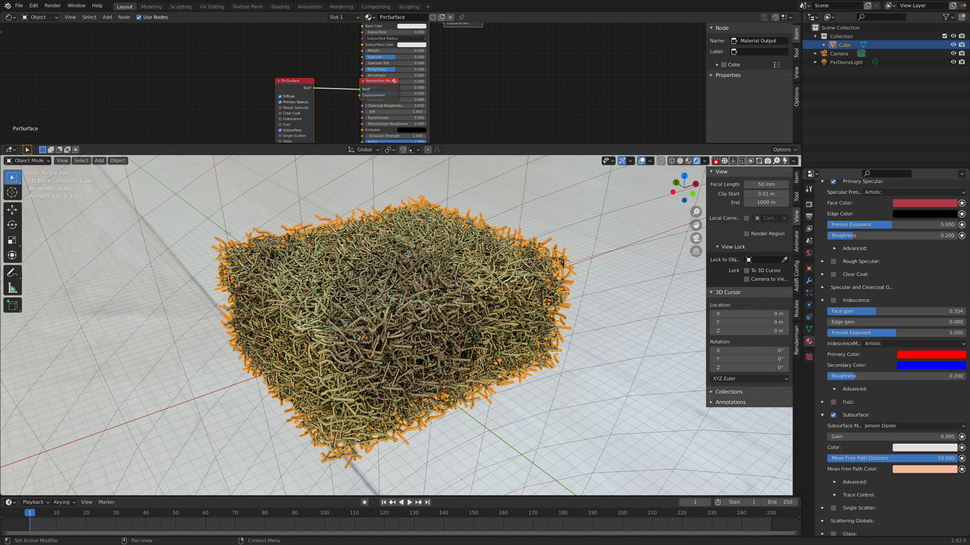
pyautogui.click(911, 438)
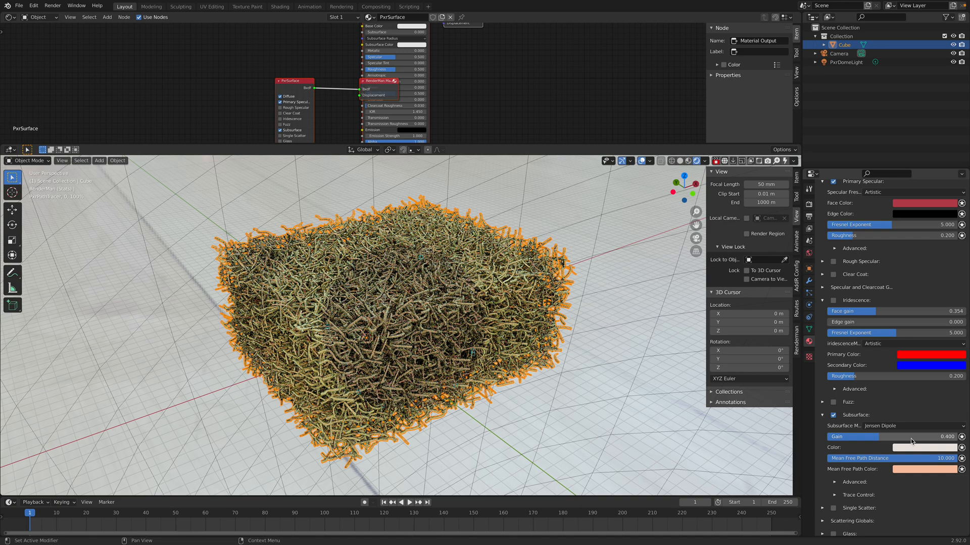
pyautogui.press('Return')
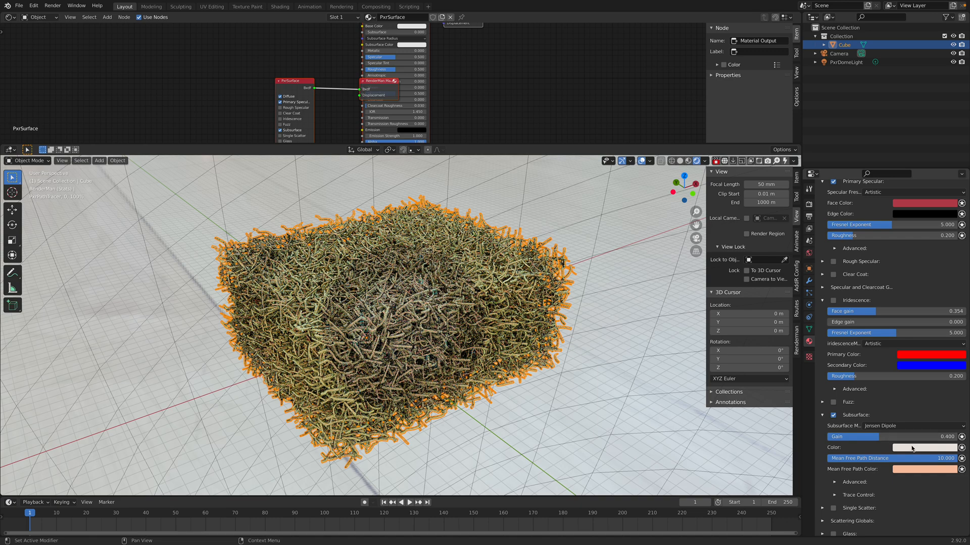
# Step: Set the subsurface color to a saturated orange-yellow
pyautogui.click(912, 449)
pyautogui.click(910, 382)
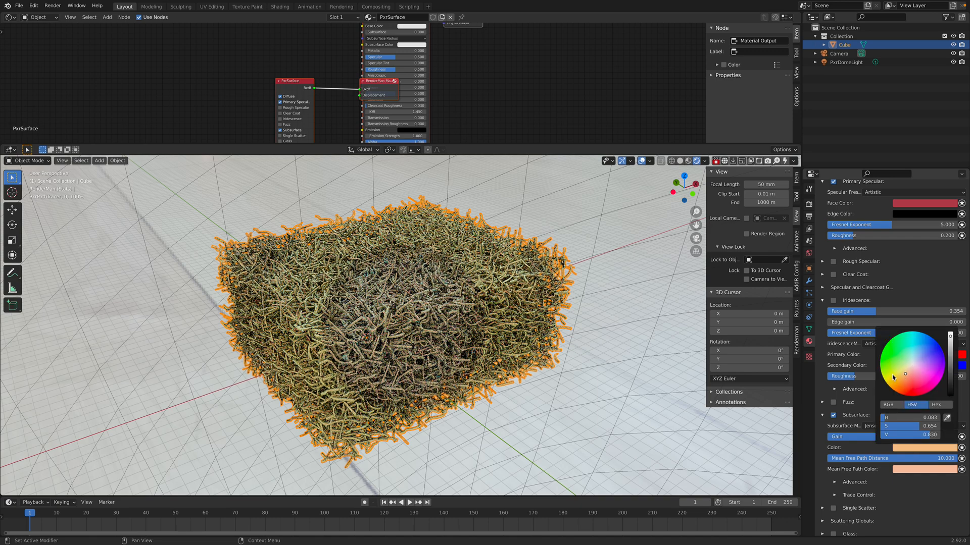
pyautogui.click(898, 447)
pyautogui.click(895, 382)
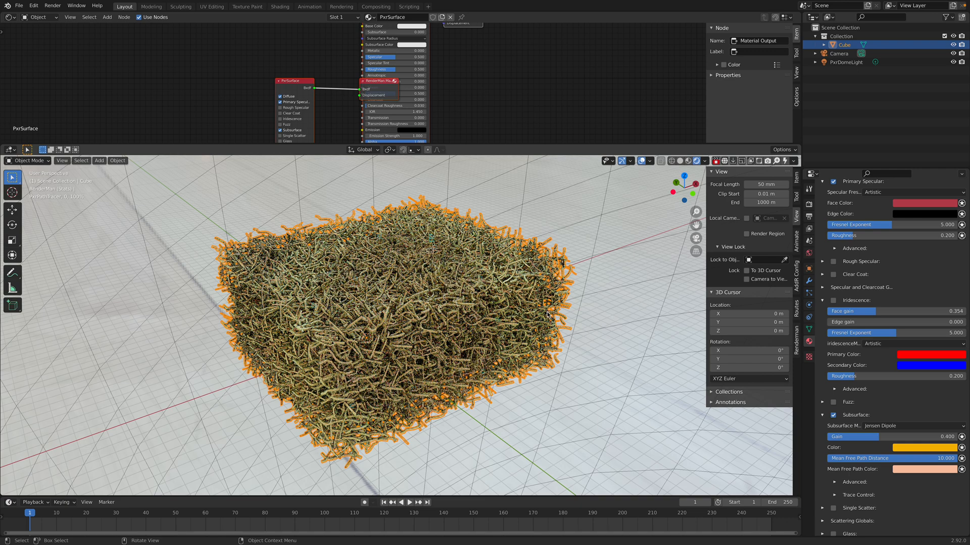
# Step: Disable Primary Specular on the PxrSurface material and set the diffuse gain to 0
pyautogui.scroll(3, 857, 286)
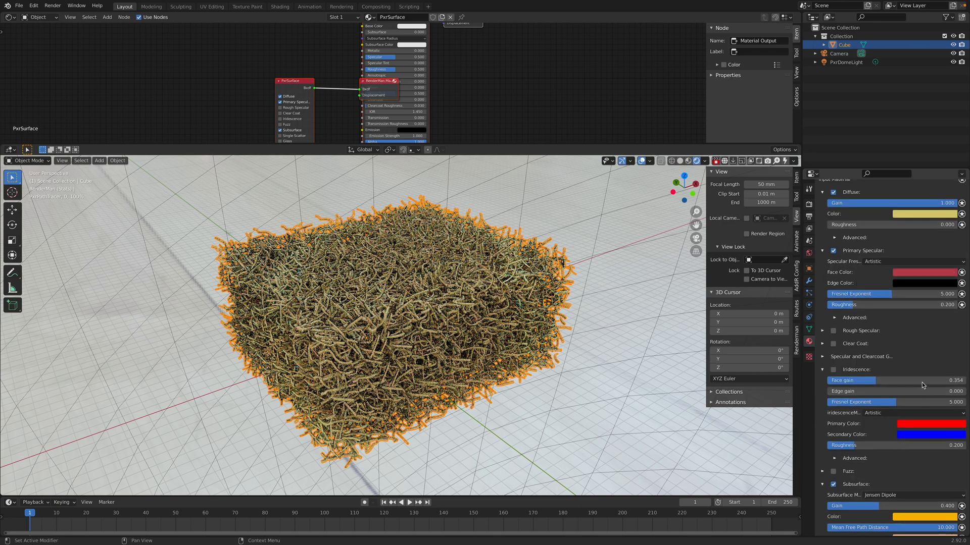
pyautogui.click(911, 273)
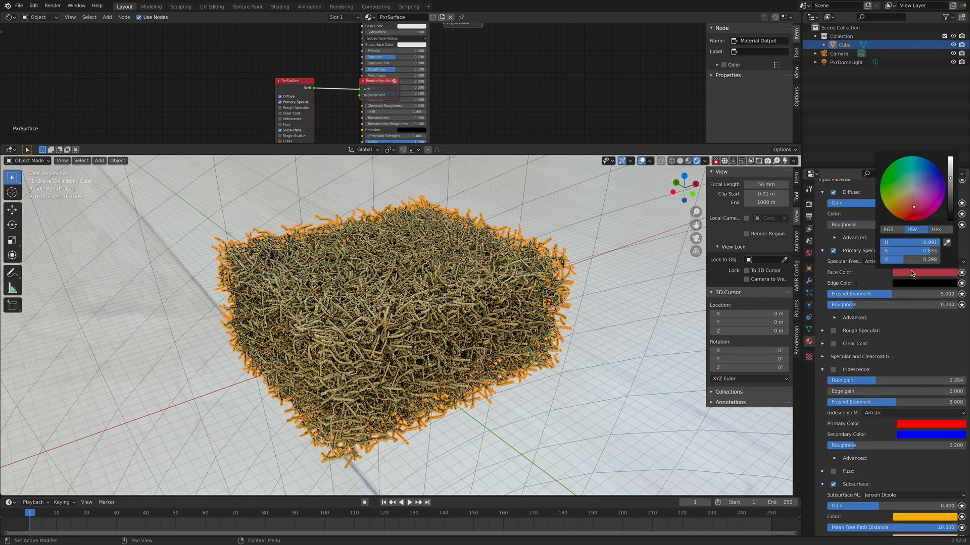
pyautogui.click(833, 251)
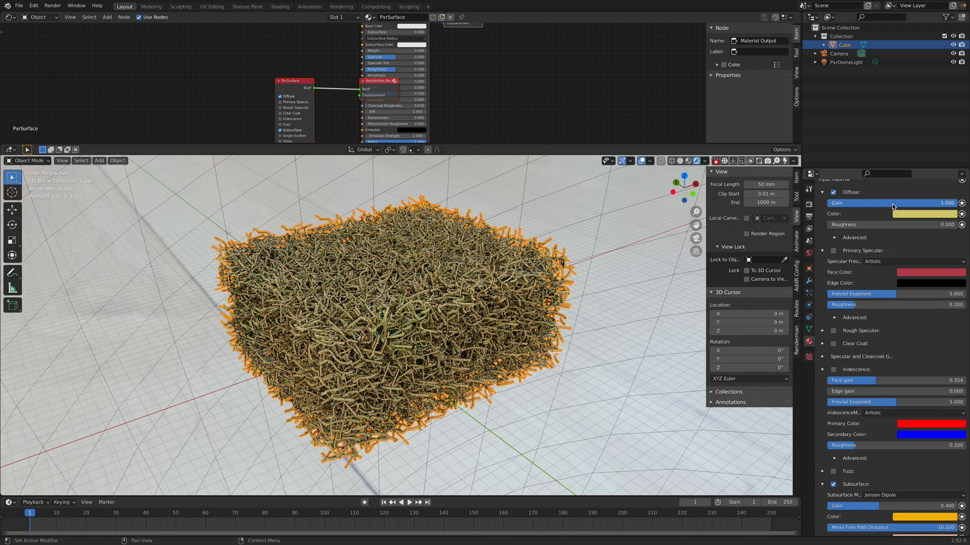
pyautogui.click(895, 204)
pyautogui.write('0')
pyautogui.press('Return')
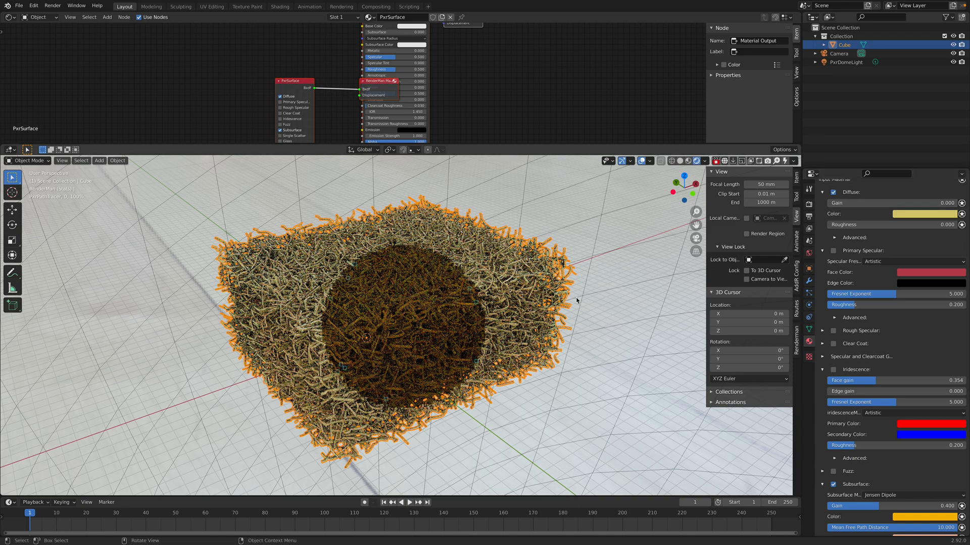
# Step: Add the Three Point light rig from the RenderMan LightRigs presets
pyautogui.rightClick(621, 271)
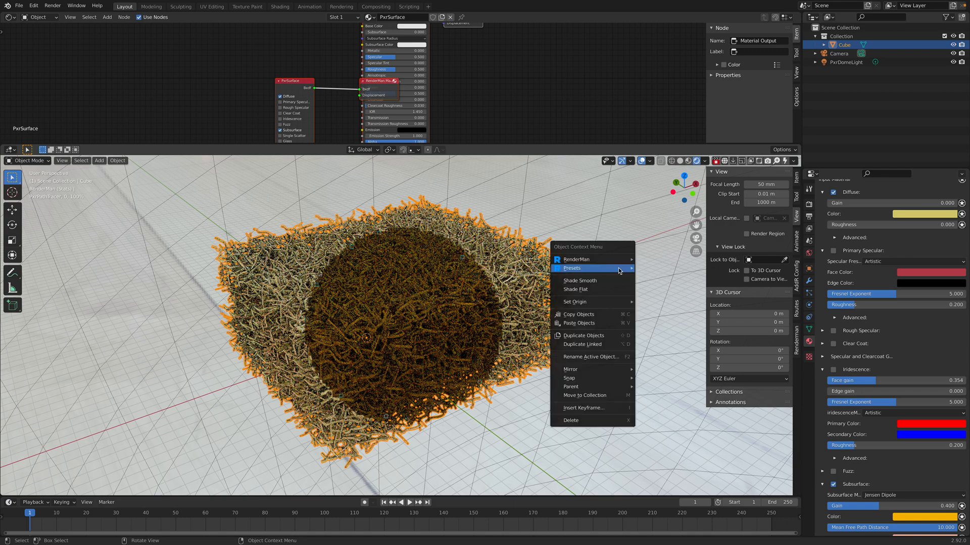
pyautogui.moveTo(620, 271)
pyautogui.moveTo(672, 280)
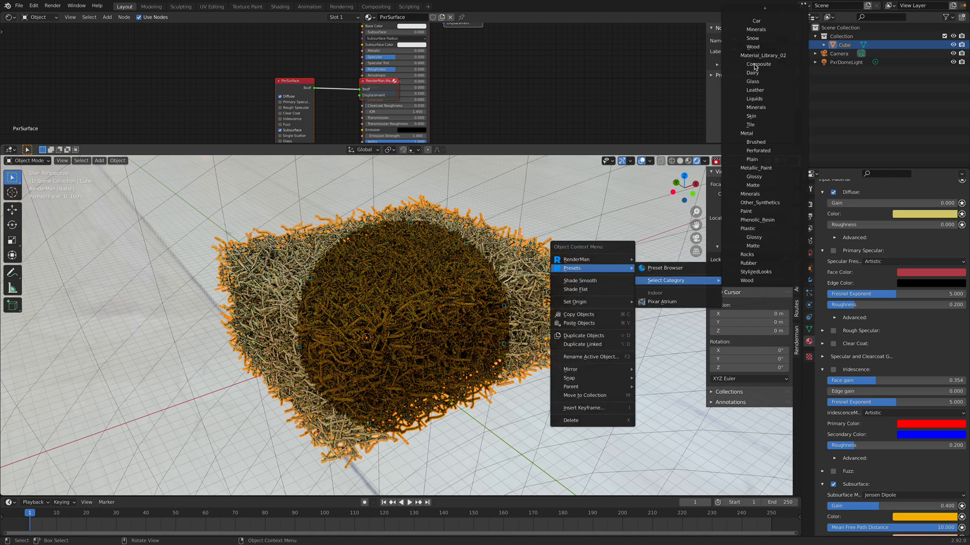
pyautogui.moveTo(764, 10)
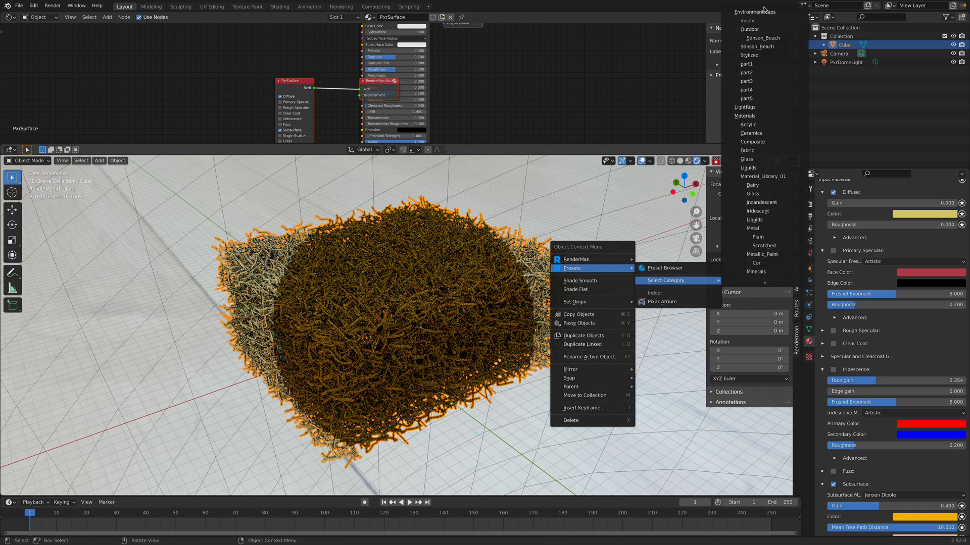
pyautogui.rightClick(672, 231)
pyautogui.moveTo(676, 230)
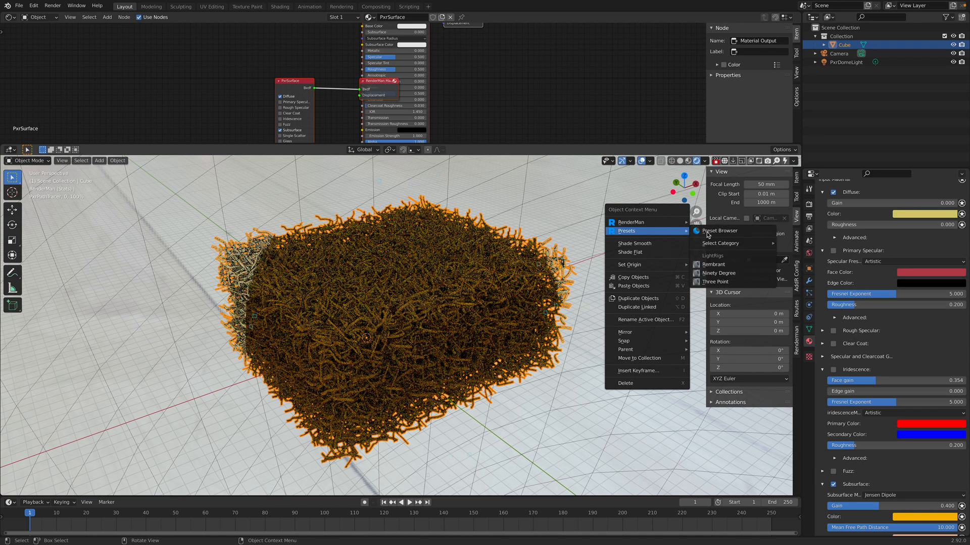
pyautogui.click(720, 282)
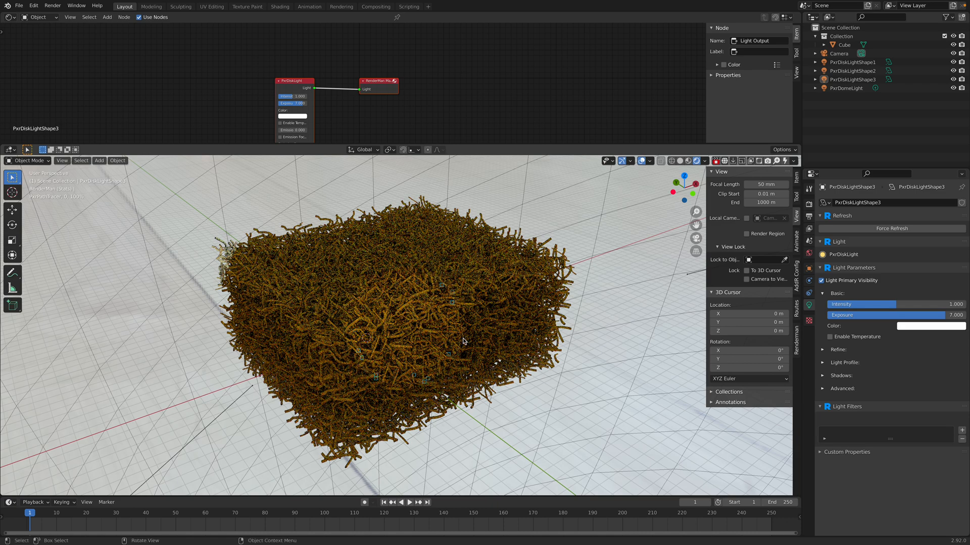
# Step: Select the cube and try a diffuse gain of 0.4 on its PxrSurface material before settling on 0.2
pyautogui.click(355, 266)
pyautogui.click(859, 334)
pyautogui.write('.4')
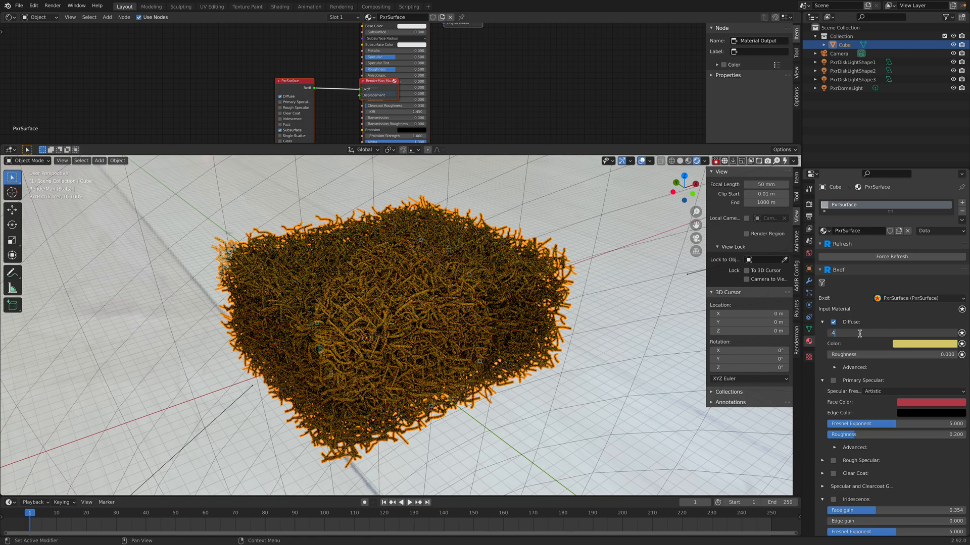
pyautogui.press('Return')
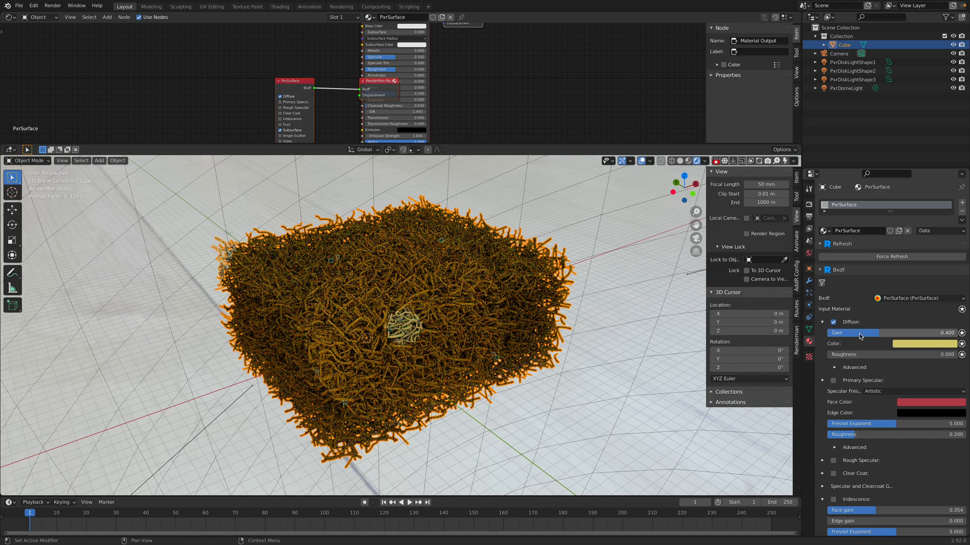
pyautogui.click(859, 334)
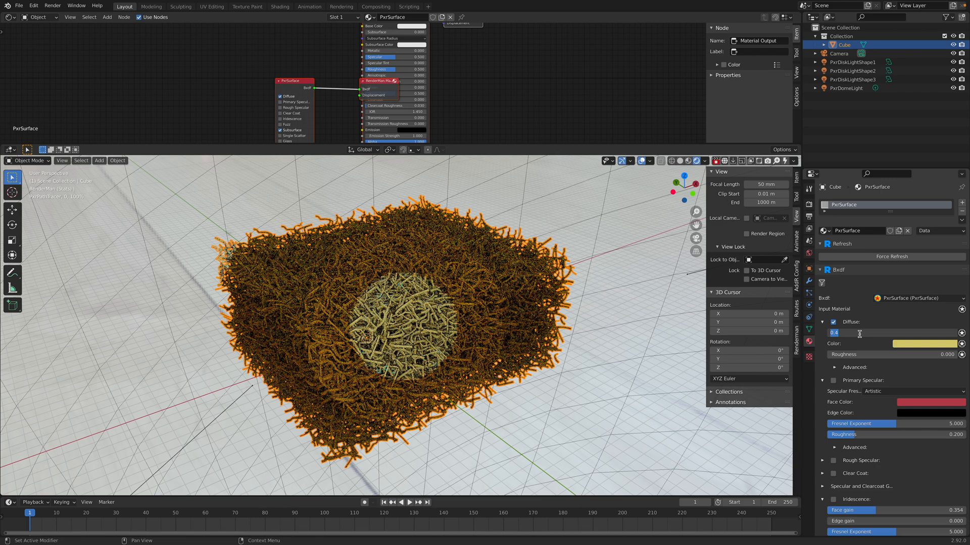
pyautogui.press('Return')
# Step: Set the diffuse color to a saturated greenish yellow with a hue of about 0.174, and deselect the cube
pyautogui.click(909, 344)
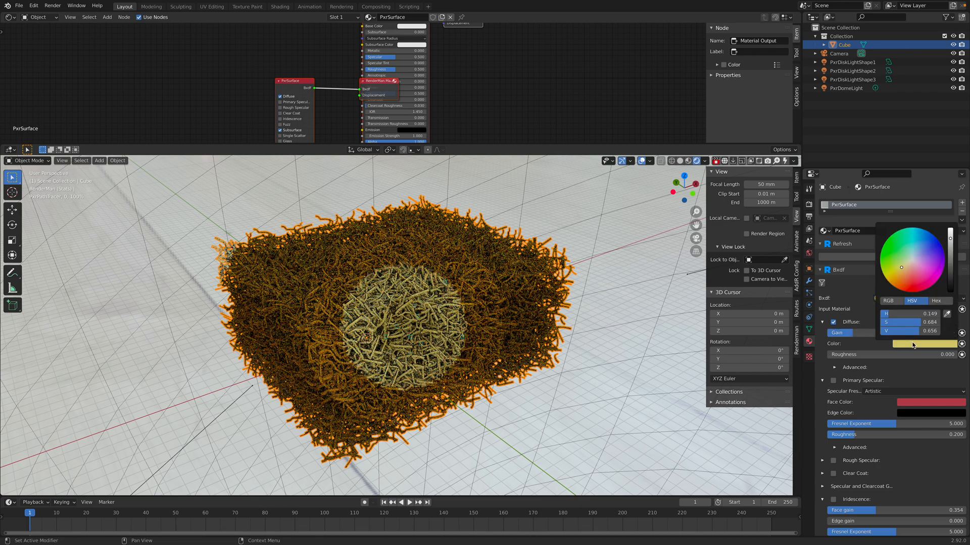
pyautogui.moveTo(893, 279); pyautogui.dragTo(891, 271)
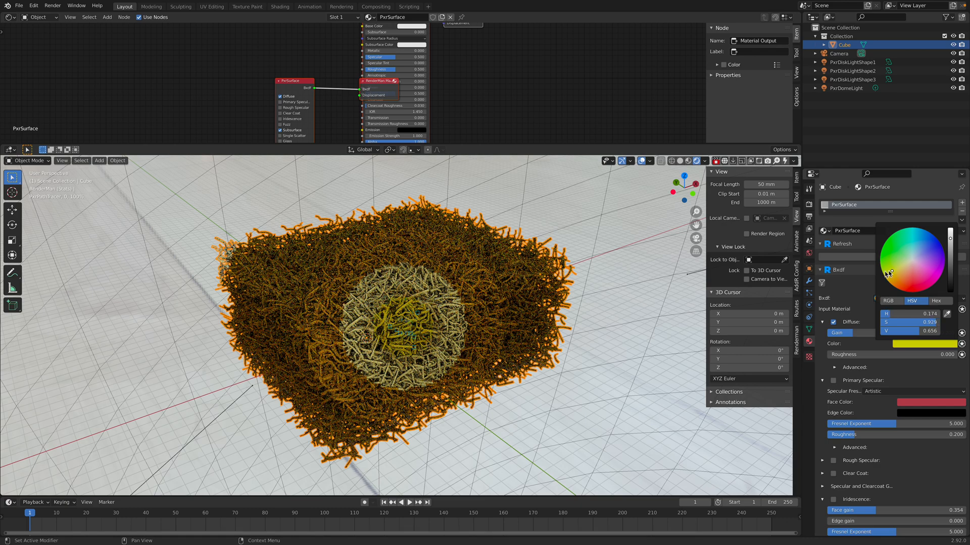
pyautogui.click(600, 278)
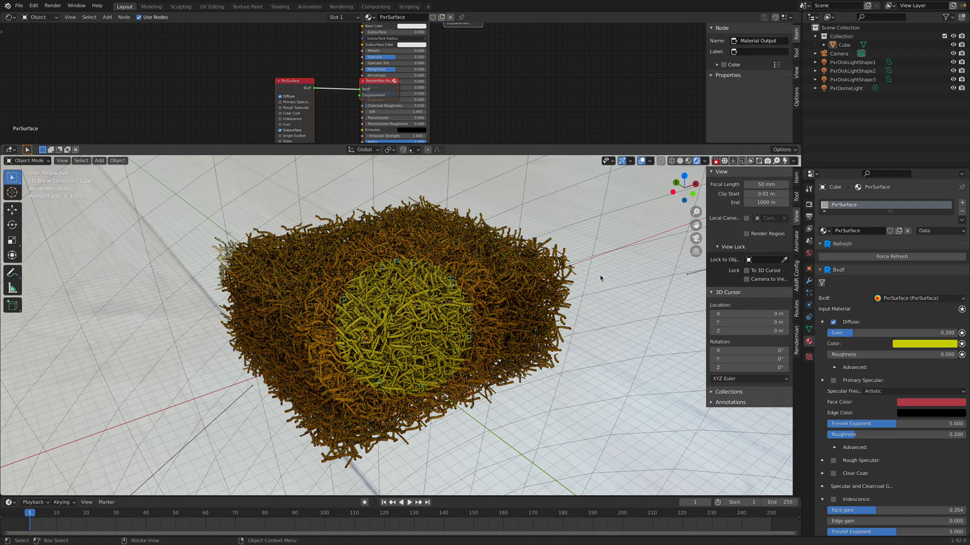
# Step: Desaturate the PxrSurface diffuse color to a pale greenish yellow and stop the RenderMan viewport render
pyautogui.click(907, 346)
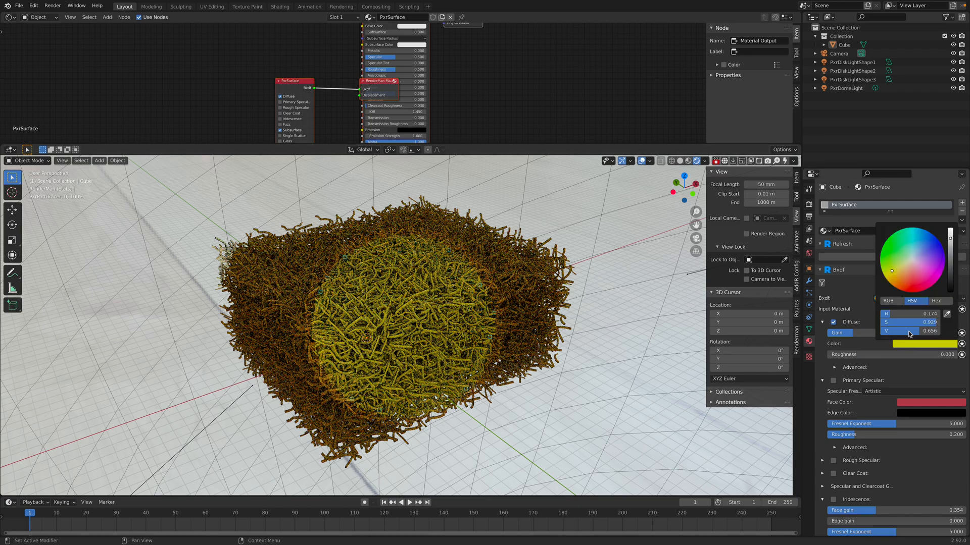
pyautogui.moveTo(901, 324); pyautogui.dragTo(902, 324)
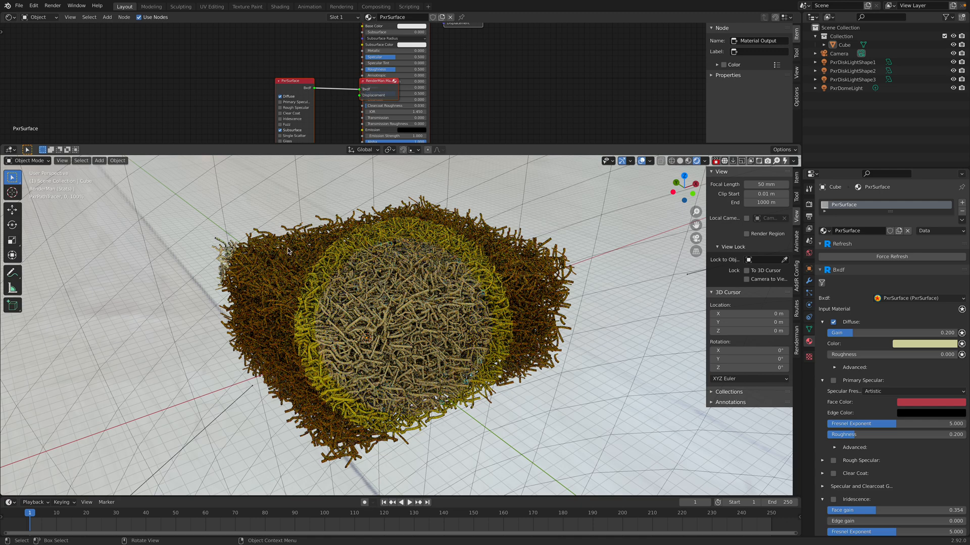
pyautogui.click(715, 161)
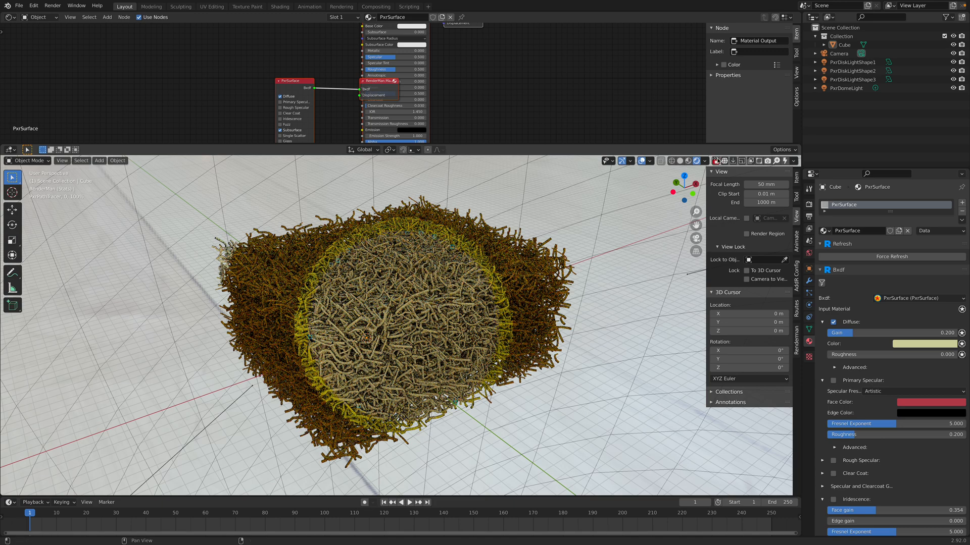
# Step: Save the scene to the Desktop as gp_scatter_006BAKED.blend
pyautogui.click(19, 5)
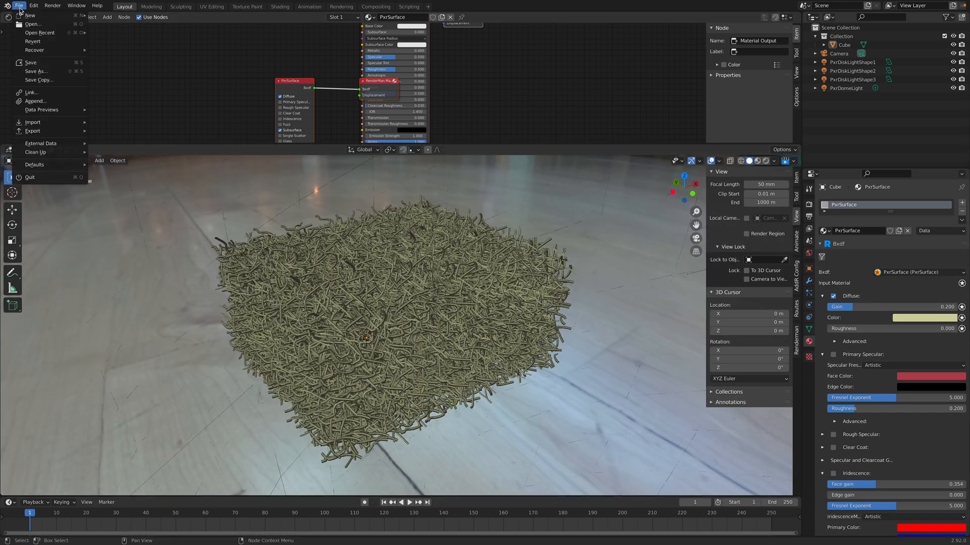
pyautogui.press('Return')
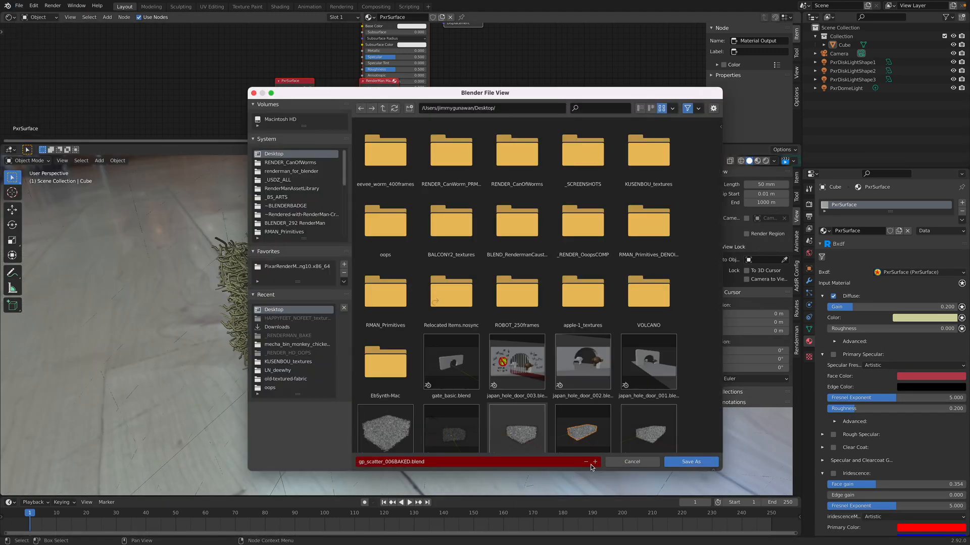
pyautogui.click(671, 464)
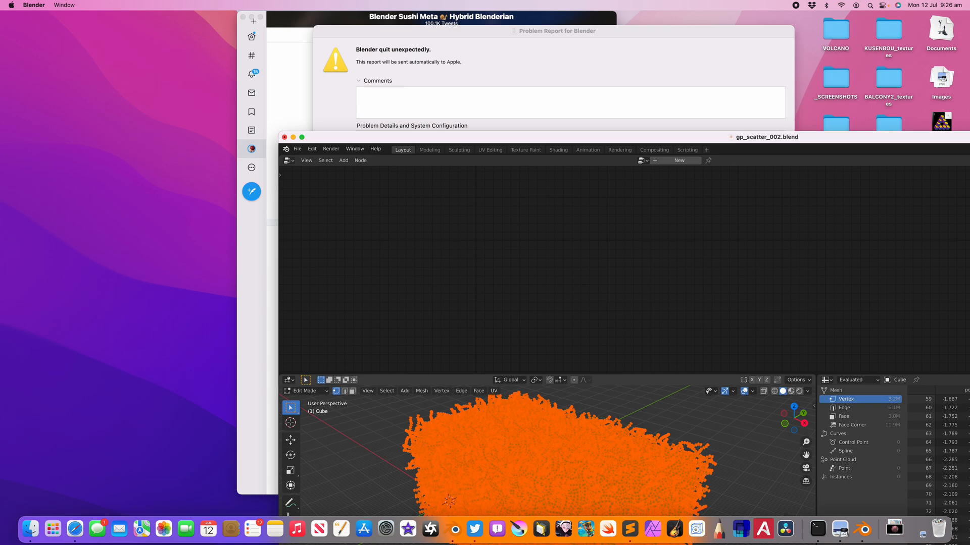
# Step: Minimize the Twitter window and move the gp_scatter_002.blend window up on the desktop
pyautogui.click(252, 16)
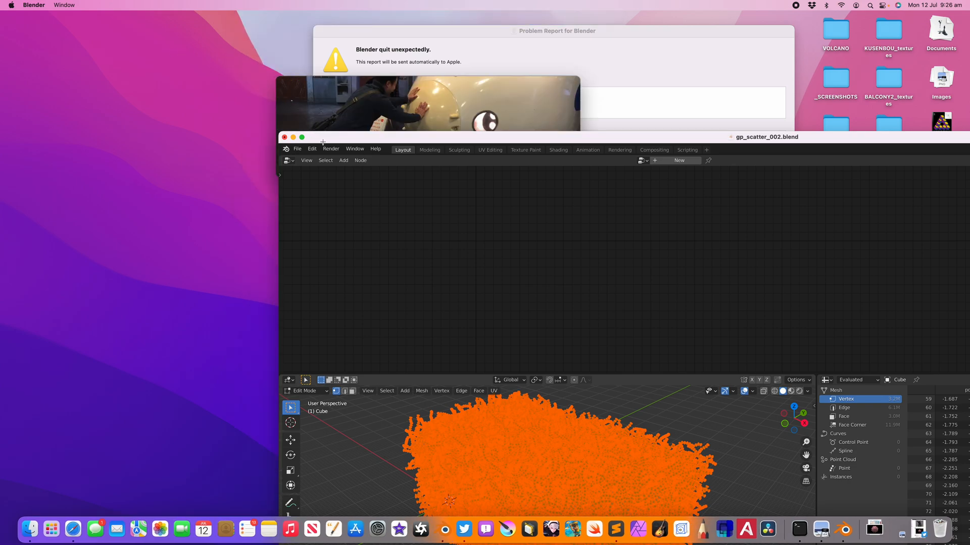
pyautogui.moveTo(322, 142); pyautogui.dragTo(205, 72)
pyautogui.click(157, 77)
# Step: Force quit the Blender instance that is not responding and close the Force Quit Applications window
pyautogui.click(11, 5)
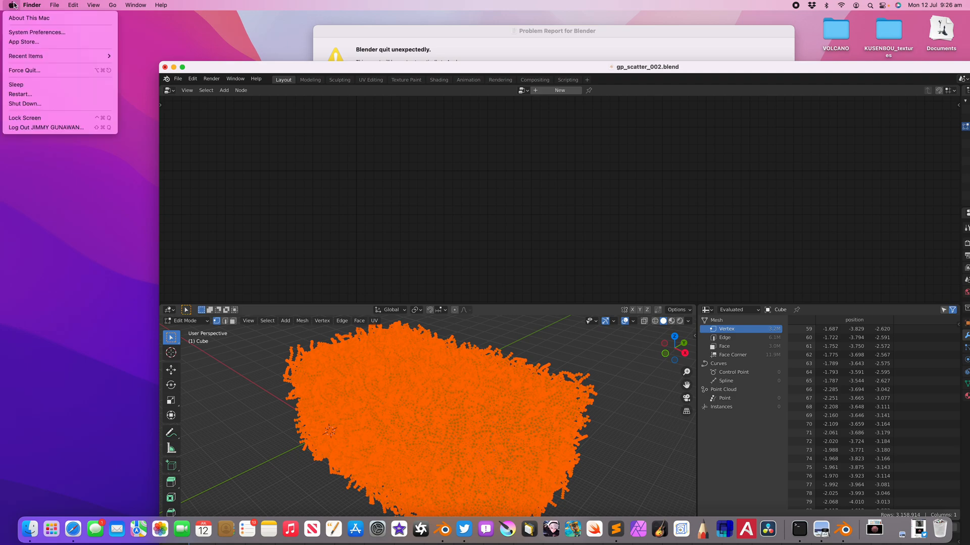
pyautogui.click(32, 71)
pyautogui.click(410, 134)
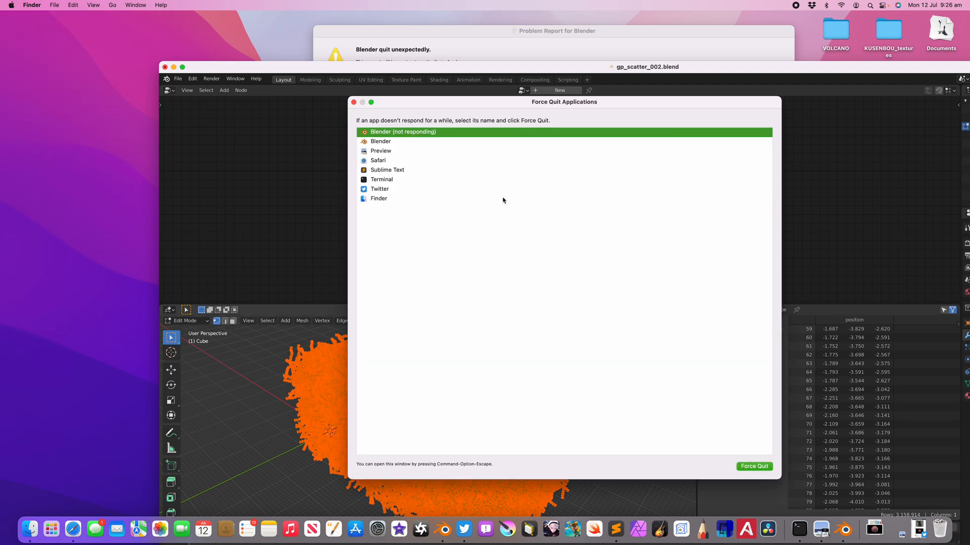
pyautogui.click(747, 462)
pyautogui.click(636, 300)
pyautogui.click(418, 137)
pyautogui.click(754, 466)
pyautogui.click(584, 298)
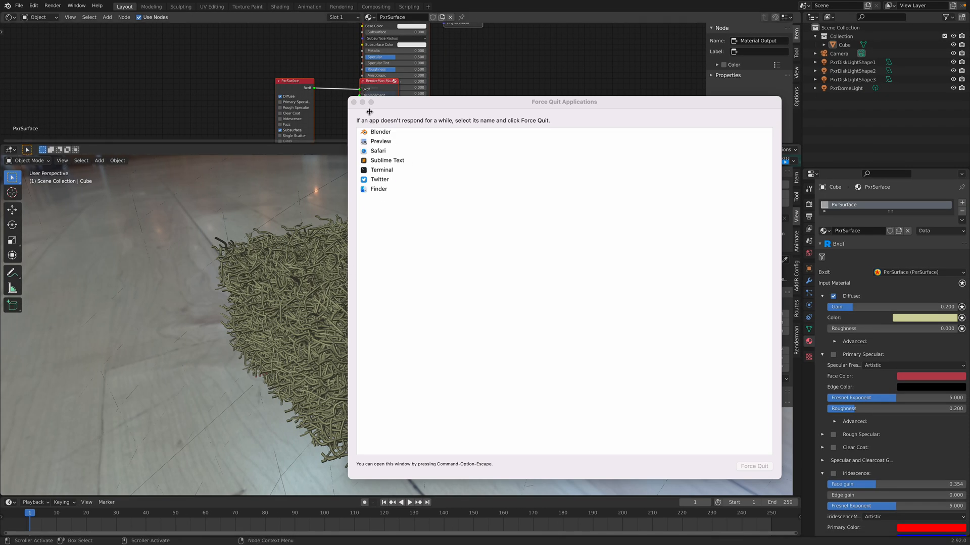
pyautogui.press('super+w')
# Step: Start a new General file and delete all of its default objects
pyautogui.click(19, 6)
pyautogui.moveTo(31, 16)
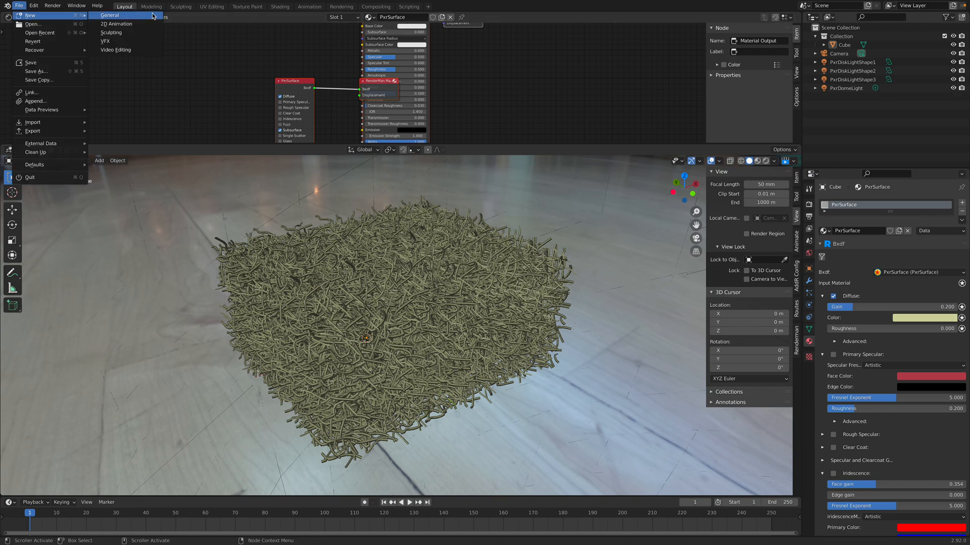
pyautogui.click(108, 17)
pyautogui.press('Delete')
pyautogui.moveTo(493, 251); pyautogui.dragTo(485, 249, button='middle')
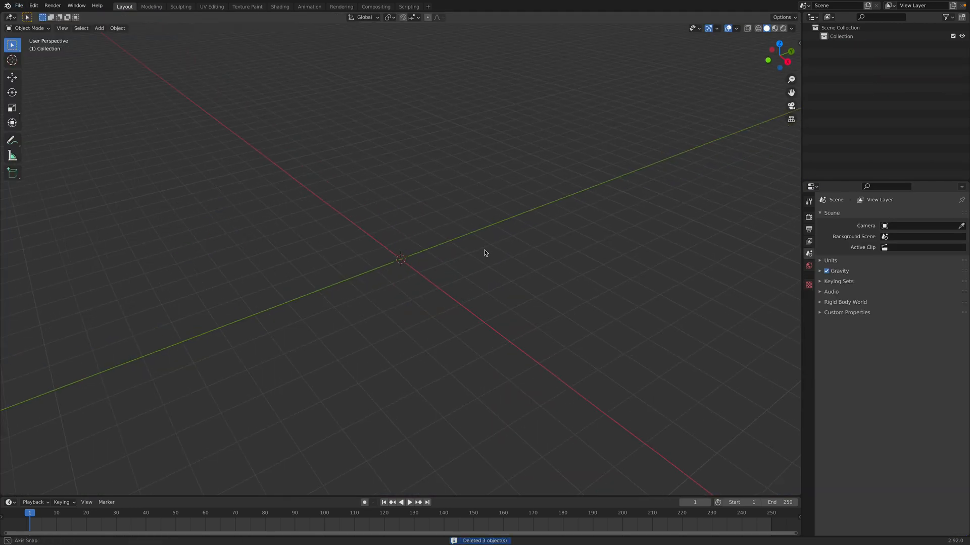
# Step: Add a blank Grease Pencil object at the world origin and switch it to Draw mode
pyautogui.hotkey('shift', 'a')
pyautogui.moveTo(485, 249)
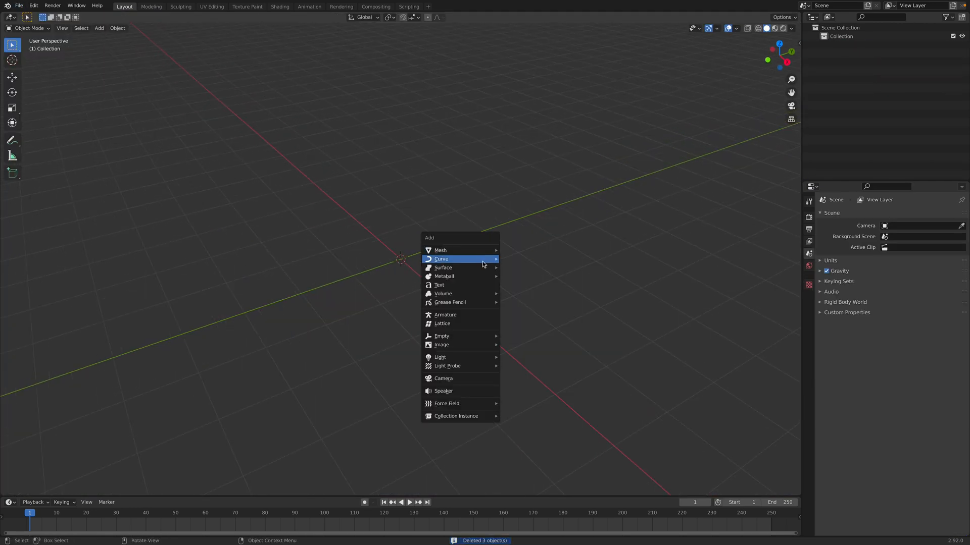
pyautogui.click(514, 303)
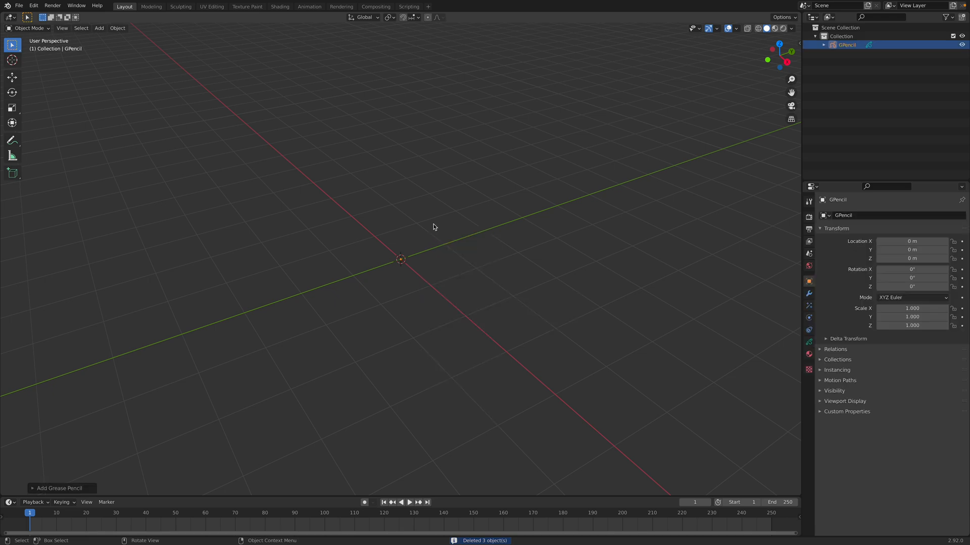
pyautogui.click(28, 30)
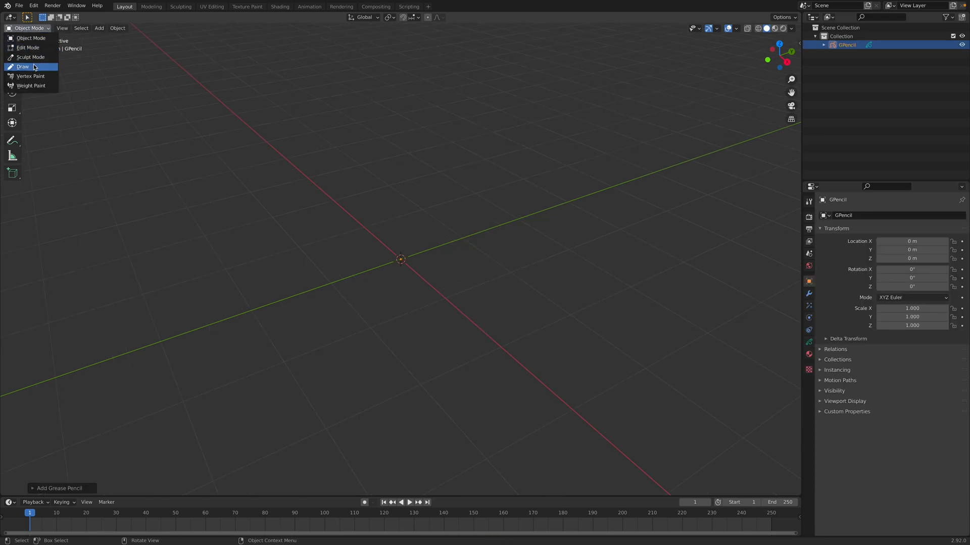
pyautogui.moveTo(444, 243); pyautogui.dragTo(313, 292, button='middle')
pyautogui.moveTo(340, 247); pyautogui.dragTo(361, 275, button='middle')
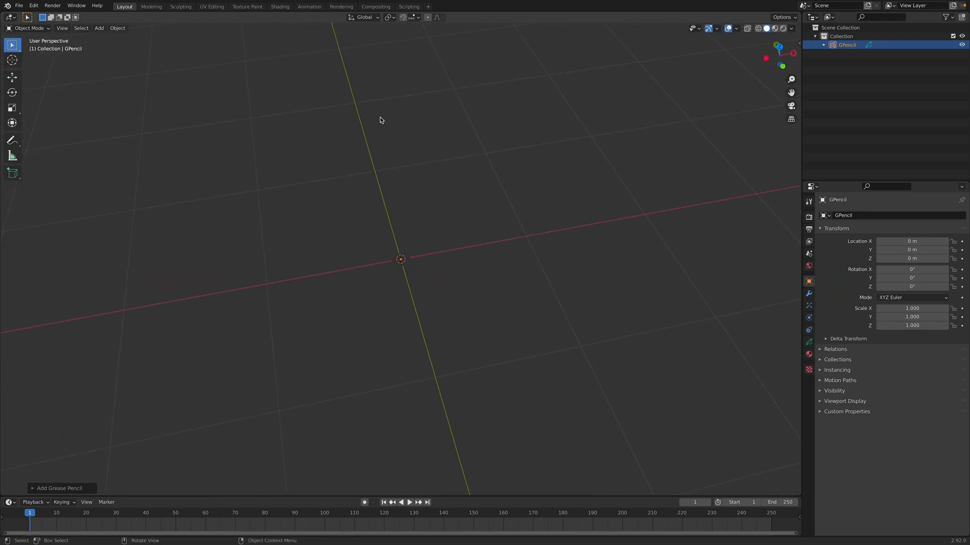
pyautogui.click(366, 18)
pyautogui.click(389, 17)
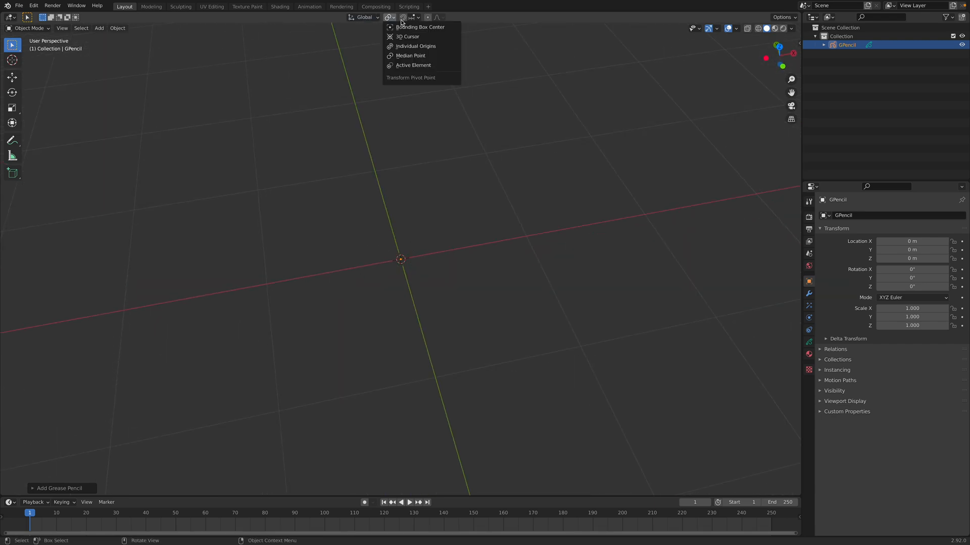
pyautogui.click(28, 28)
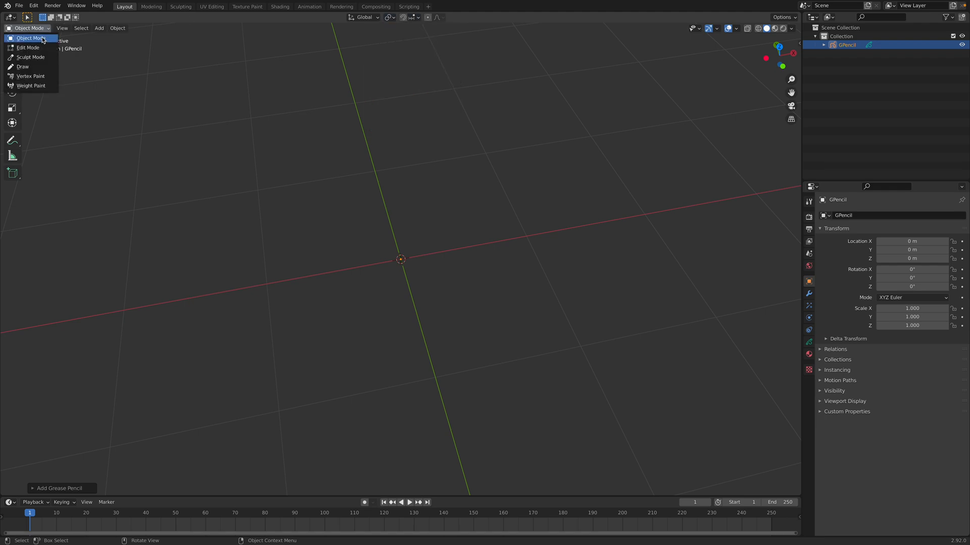
pyautogui.click(32, 65)
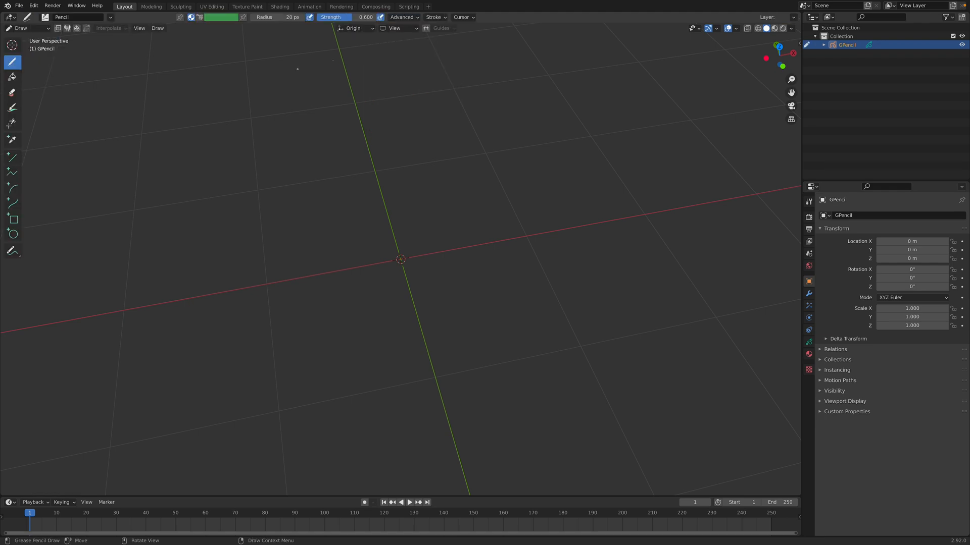
# Step: Set the Pencil brush strength to 1.000 and its radius to 82 px
pyautogui.rightClick(430, 239)
pyautogui.moveTo(432, 250); pyautogui.dragTo(501, 251)
pyautogui.click(405, 239)
pyautogui.write('82')
pyautogui.press('Return')
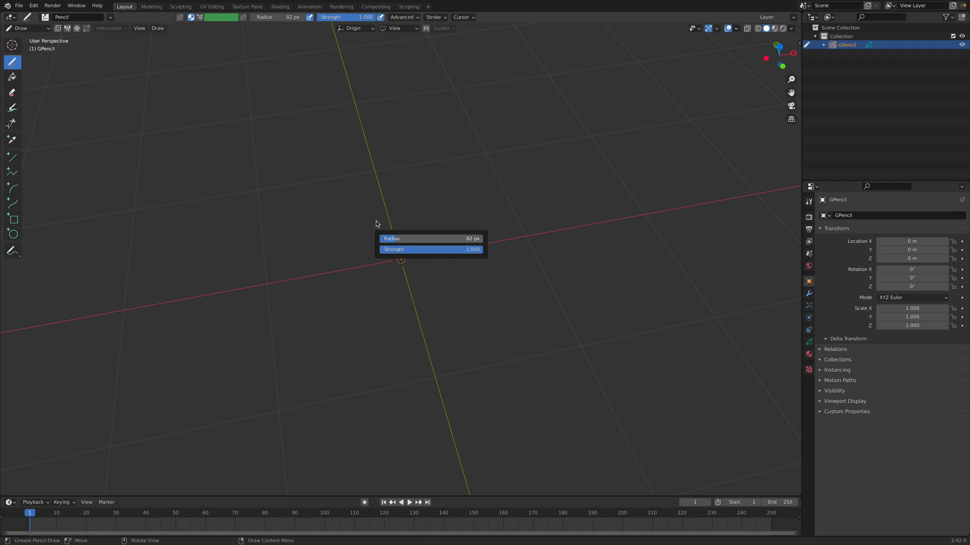
# Step: Keep the stroke placement at Origin and set the drawing plane to Top (X-Y)
pyautogui.click(364, 29)
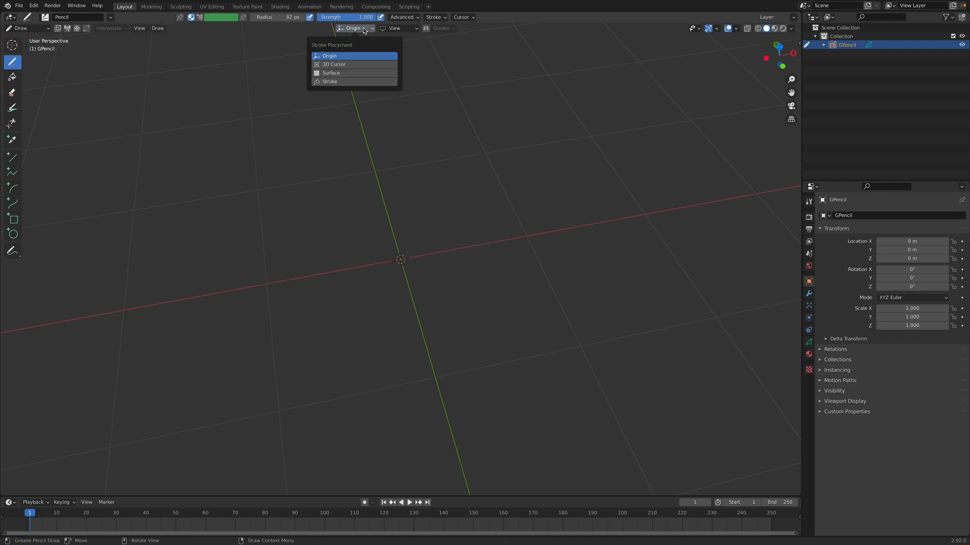
pyautogui.moveTo(393, 26)
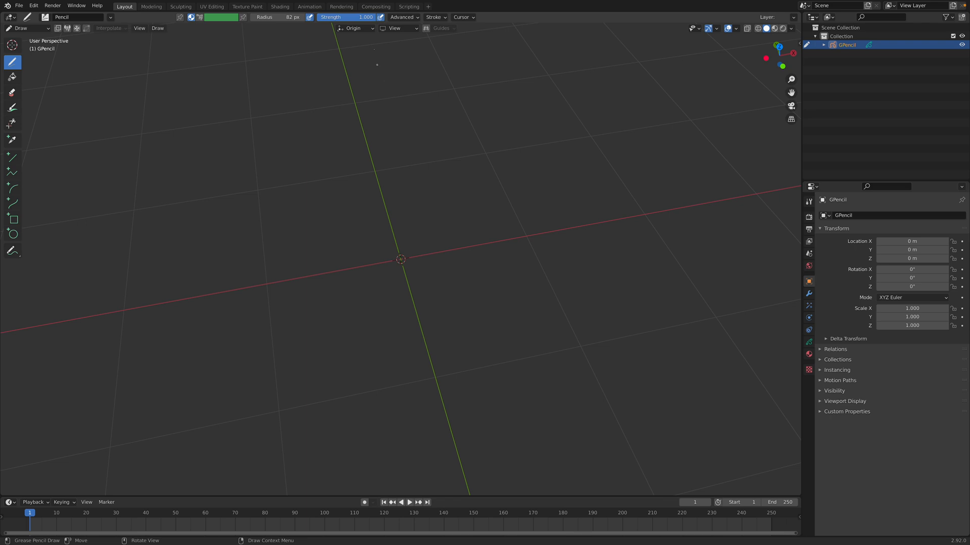
pyautogui.click(396, 28)
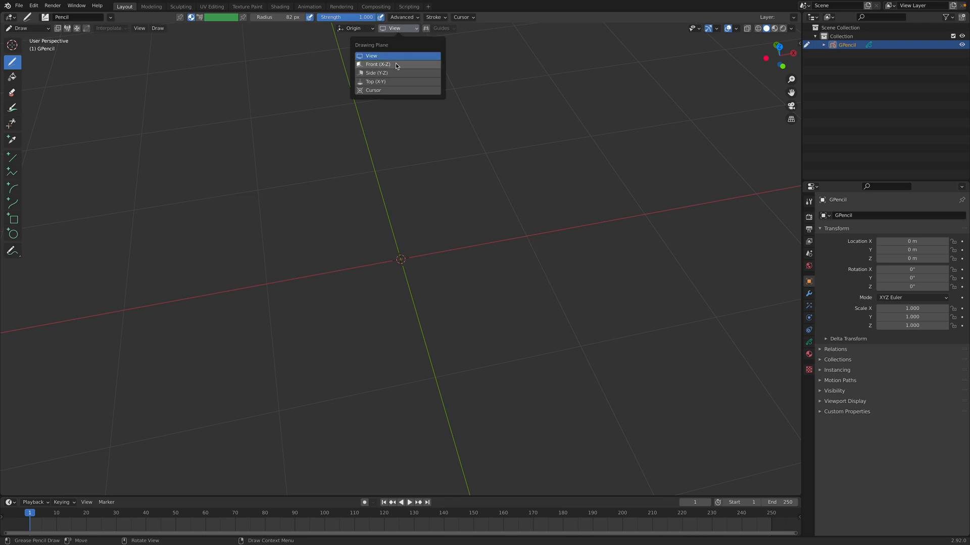
pyautogui.click(385, 83)
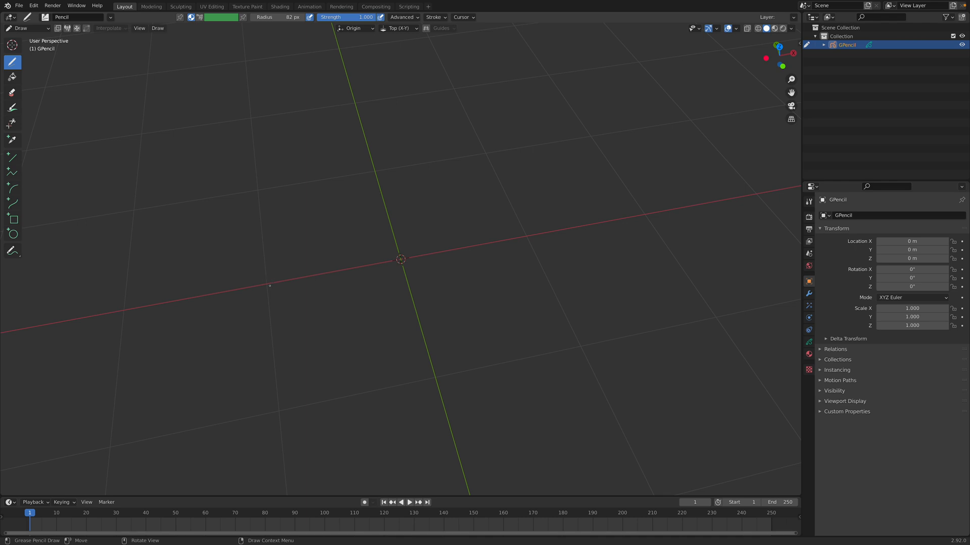
# Step: Draw four long curved strokes on the ground plane that all cross at the world origin
pyautogui.moveTo(267, 285)
pyautogui.mouseDown()
pyautogui.moveTo(335, 262)
pyautogui.moveTo(448, 262)
pyautogui.moveTo(513, 243)
pyautogui.mouseUp()
pyautogui.moveTo(513, 241)
pyautogui.mouseDown(button='middle')
pyautogui.moveTo(389, 249)
pyautogui.moveTo(329, 293)
pyautogui.mouseUp(button='middle')
pyautogui.moveTo(299, 378)
pyautogui.mouseDown()
pyautogui.moveTo(350, 279)
pyautogui.moveTo(477, 220)
pyautogui.moveTo(491, 147)
pyautogui.mouseUp()
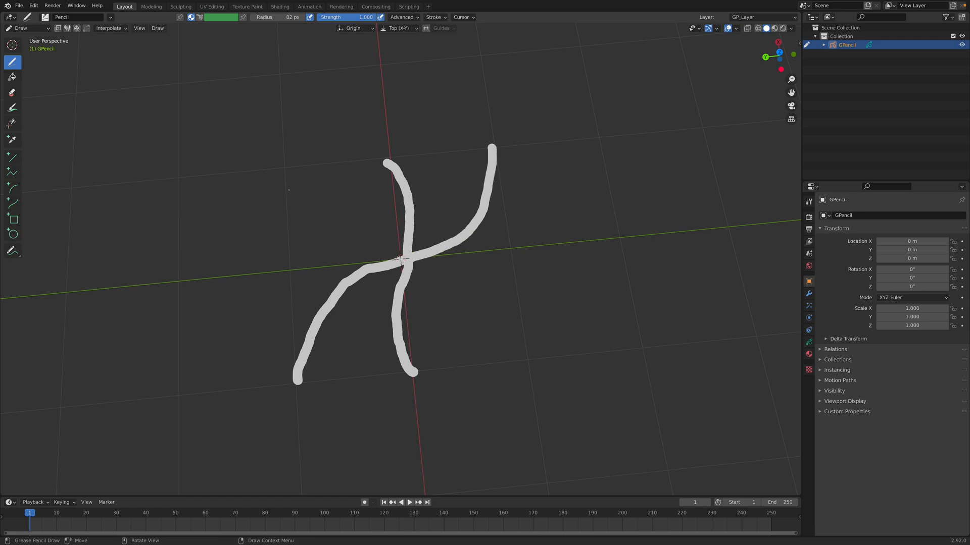
pyautogui.moveTo(363, 162)
pyautogui.mouseDown()
pyautogui.moveTo(364, 194)
pyautogui.moveTo(391, 253)
pyautogui.moveTo(447, 306)
pyautogui.moveTo(393, 374)
pyautogui.mouseUp()
pyautogui.moveTo(429, 156)
pyautogui.mouseDown()
pyautogui.moveTo(394, 273)
pyautogui.moveTo(399, 348)
pyautogui.moveTo(437, 365)
pyautogui.mouseUp()
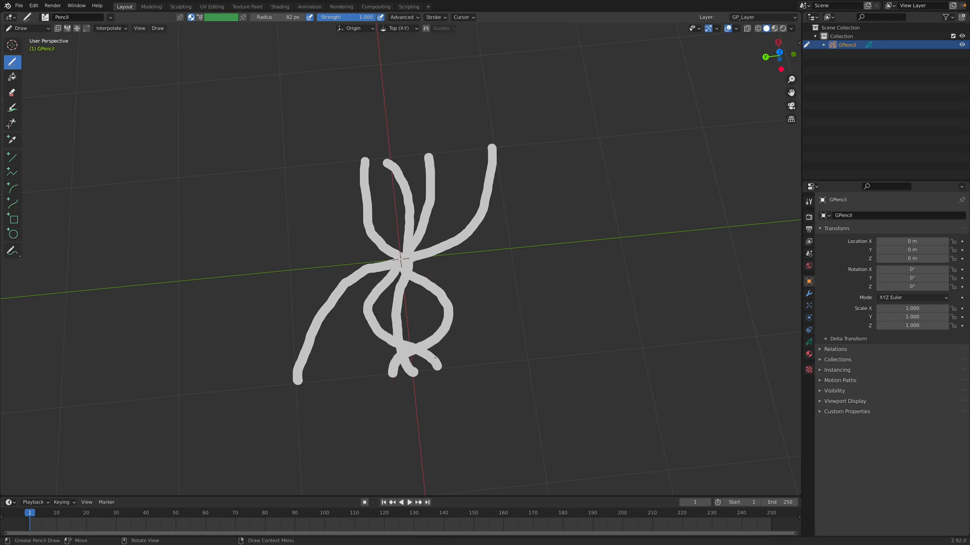
# Step: Select all stroke points in Edit Mode and simplify the strokes, raising the simplify factor to thin out the points
pyautogui.click(23, 30)
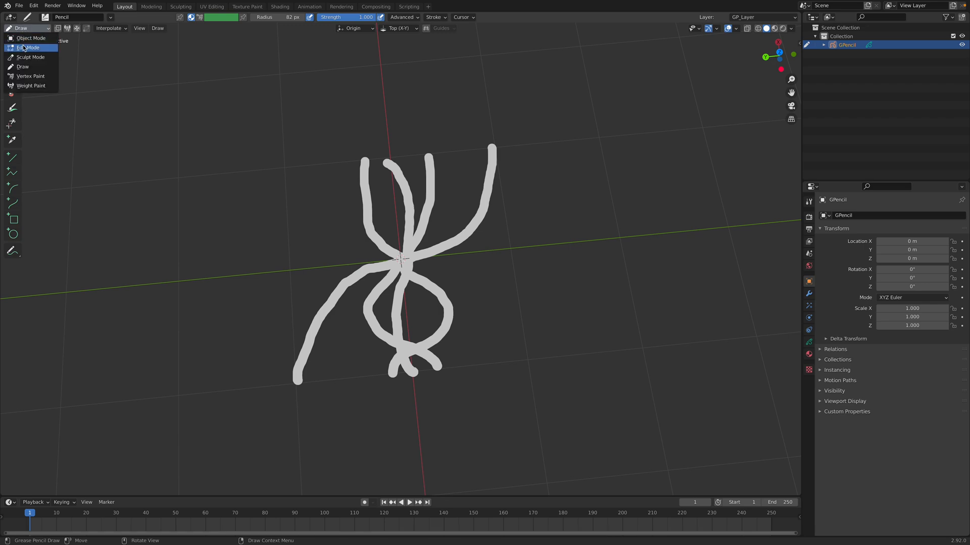
pyautogui.click(31, 48)
pyautogui.click(455, 242)
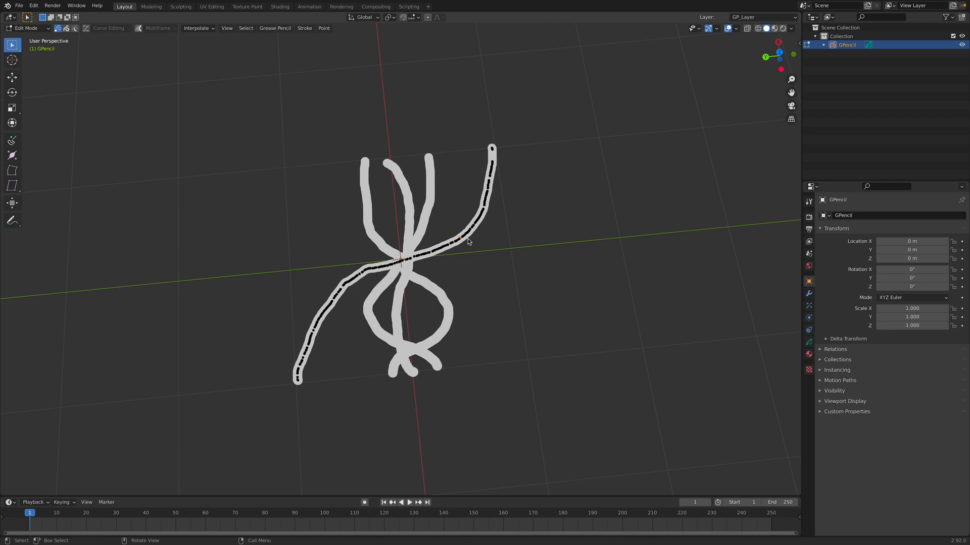
pyautogui.press('a')
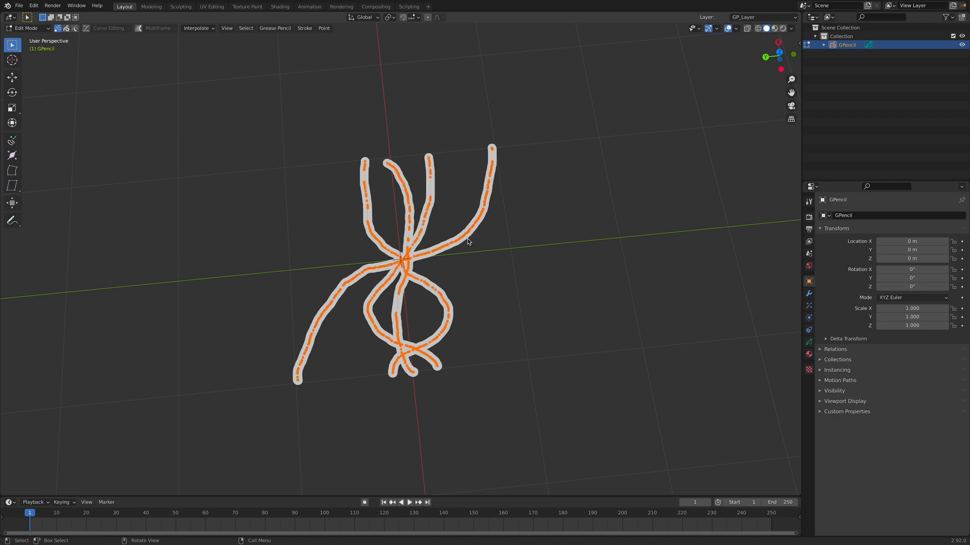
pyautogui.click(306, 29)
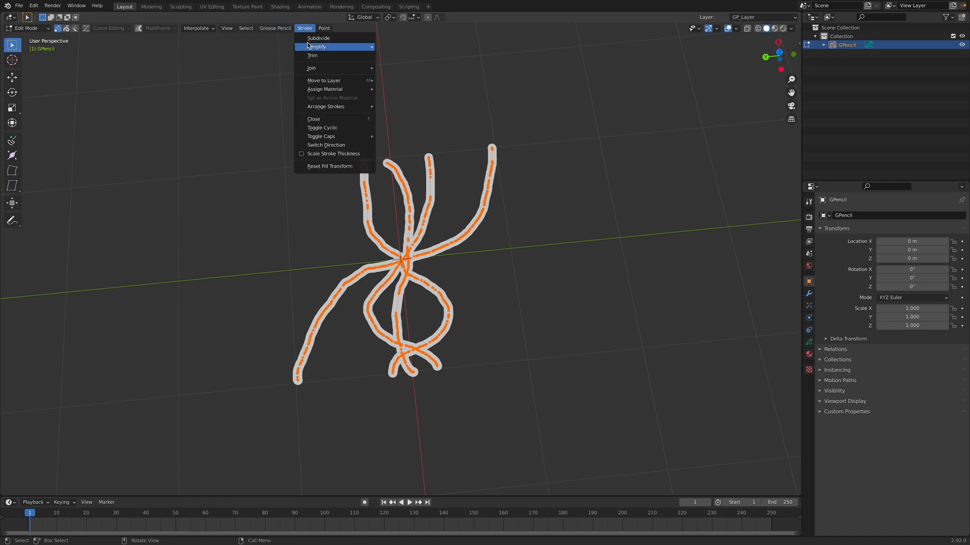
pyautogui.moveTo(309, 46)
pyautogui.click(393, 47)
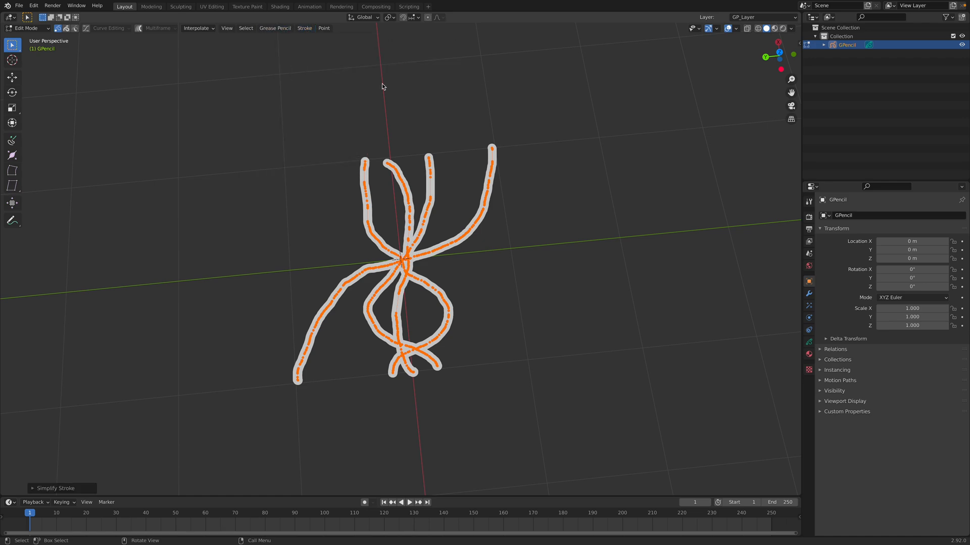
pyautogui.click(33, 488)
pyautogui.moveTo(97, 485); pyautogui.dragTo(129, 485)
# Step: Select all linked points of one curved inner stroke and separate the selected points into their own Grease Pencil object
pyautogui.moveTo(414, 270); pyautogui.dragTo(419, 194, button='middle')
pyautogui.click(390, 165)
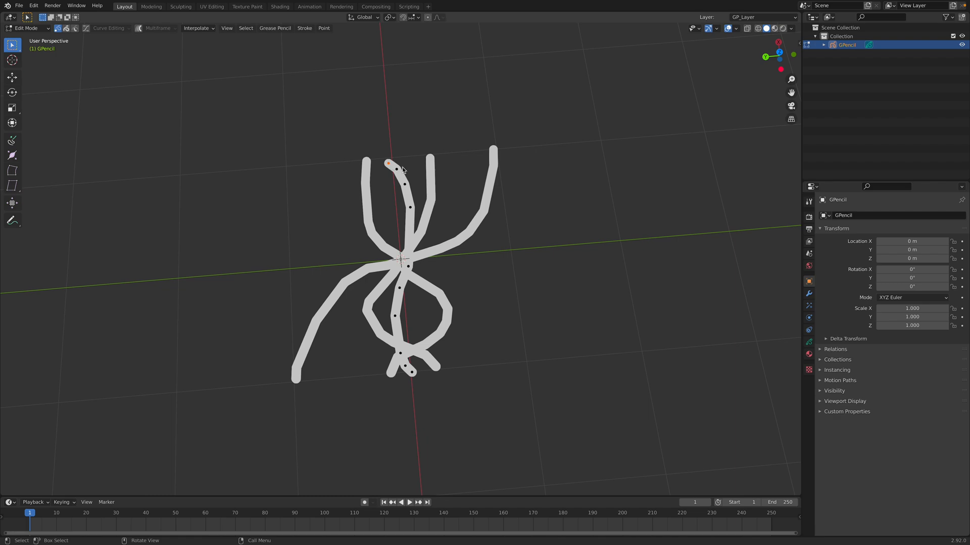
pyautogui.hotkey('ctrl', 'l')
pyautogui.hotkey('ctrl', 'l')
pyautogui.rightClick(443, 170)
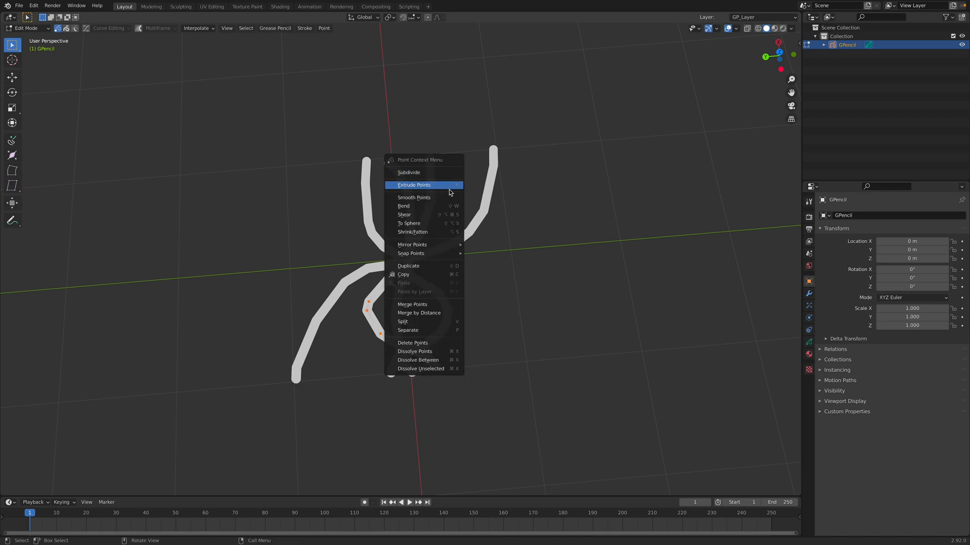
pyautogui.click(447, 330)
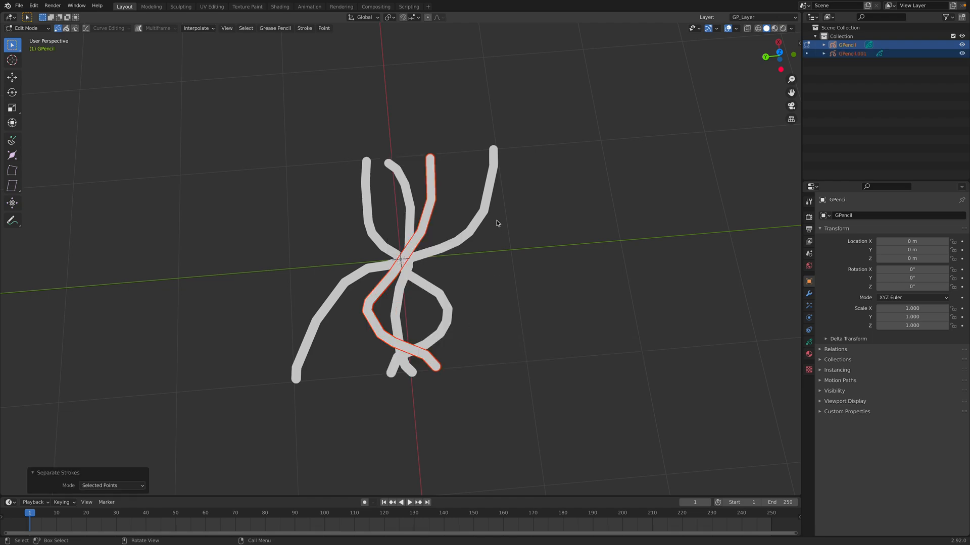
# Step: Separate each of the three remaining strokes into its own Grease Pencil object using the Selected Strokes mode
pyautogui.click(496, 173)
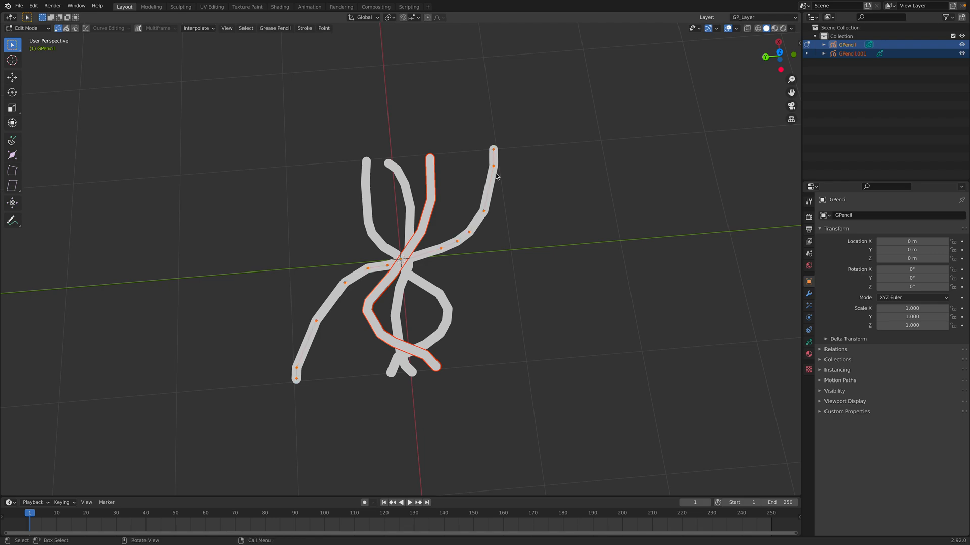
pyautogui.press('p')
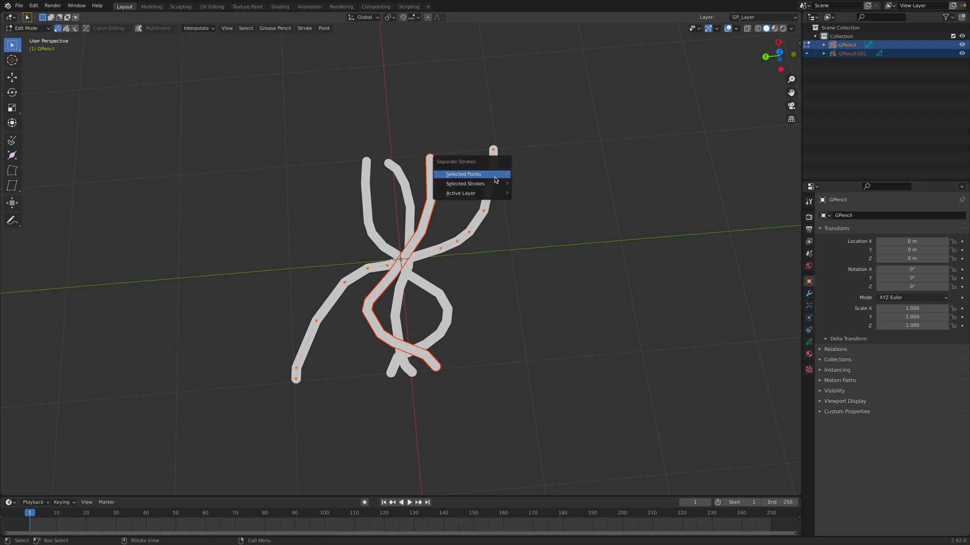
pyautogui.click(492, 188)
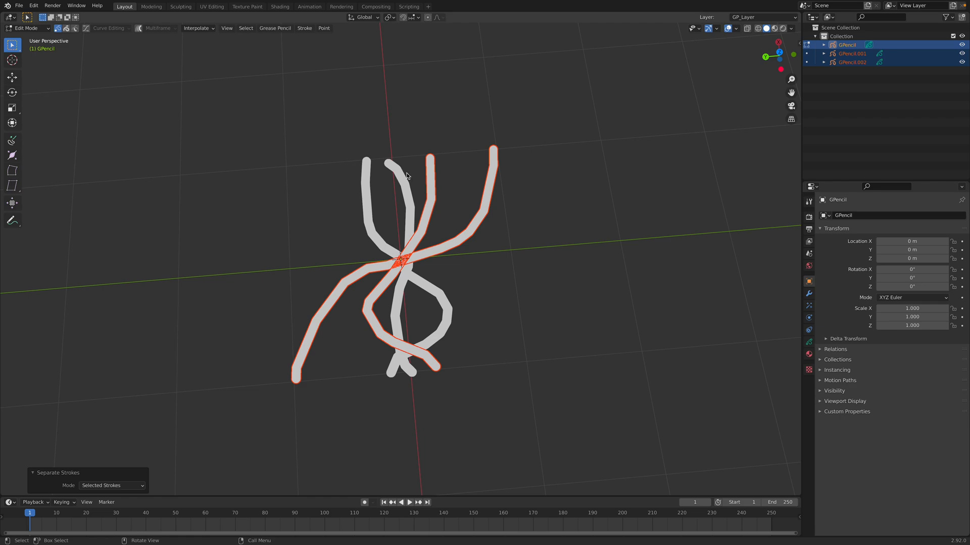
pyautogui.click(396, 172)
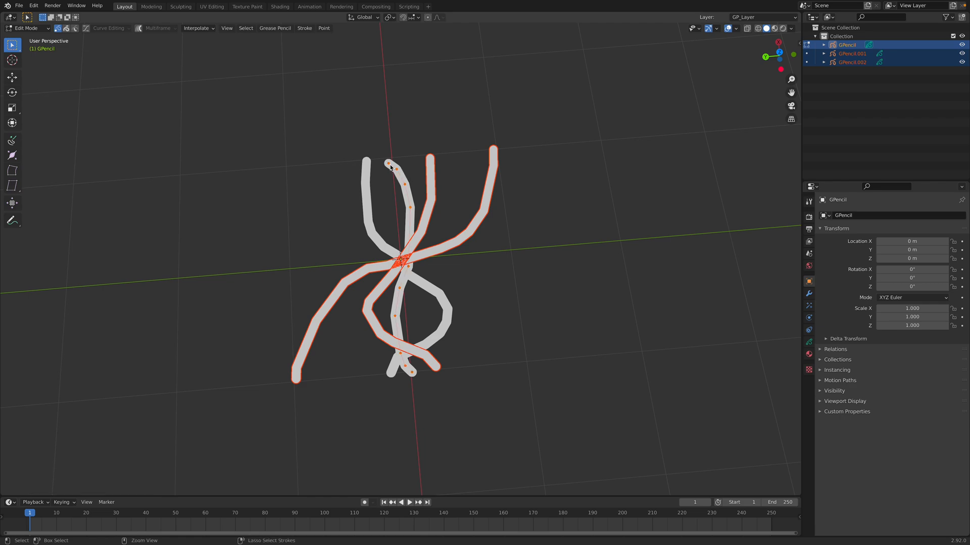
pyautogui.press('p')
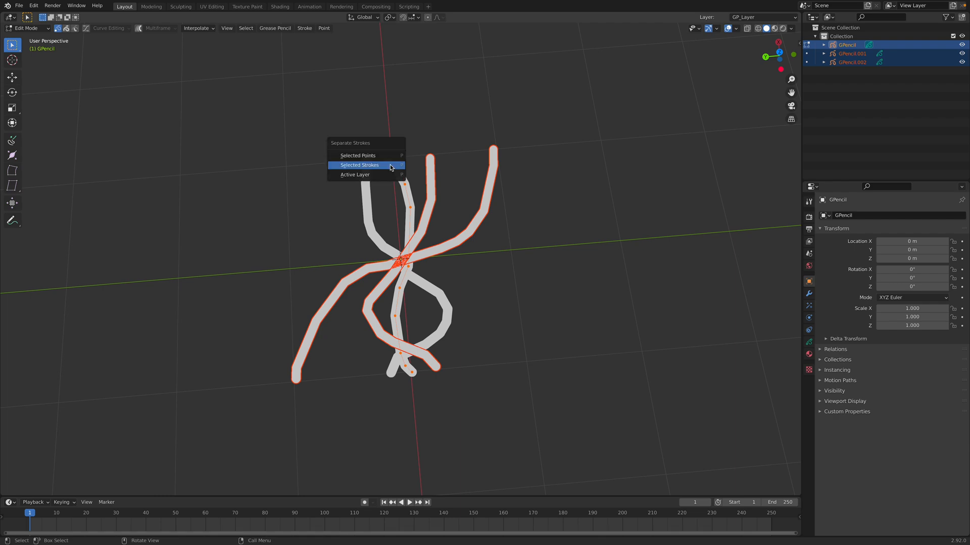
pyautogui.click(391, 167)
pyautogui.click(366, 165)
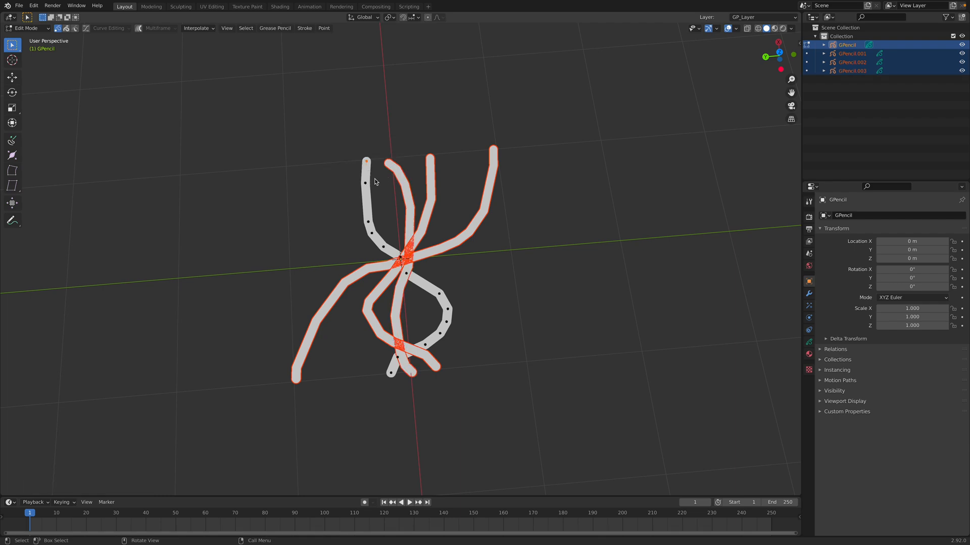
pyautogui.press('p')
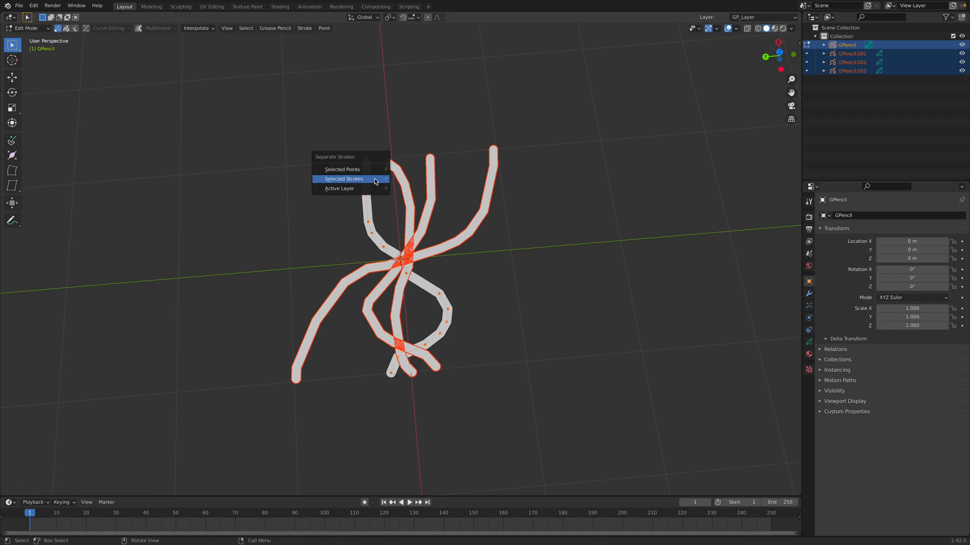
pyautogui.click(376, 181)
# Step: Return to Object Mode and delete the emptied original GPencil object with its hierarchy
pyautogui.click(26, 28)
pyautogui.click(28, 32)
pyautogui.click(399, 147)
pyautogui.click(852, 54)
pyautogui.click(852, 62)
pyautogui.click(852, 70)
pyautogui.click(852, 80)
pyautogui.click(851, 46)
pyautogui.rightClick(851, 47)
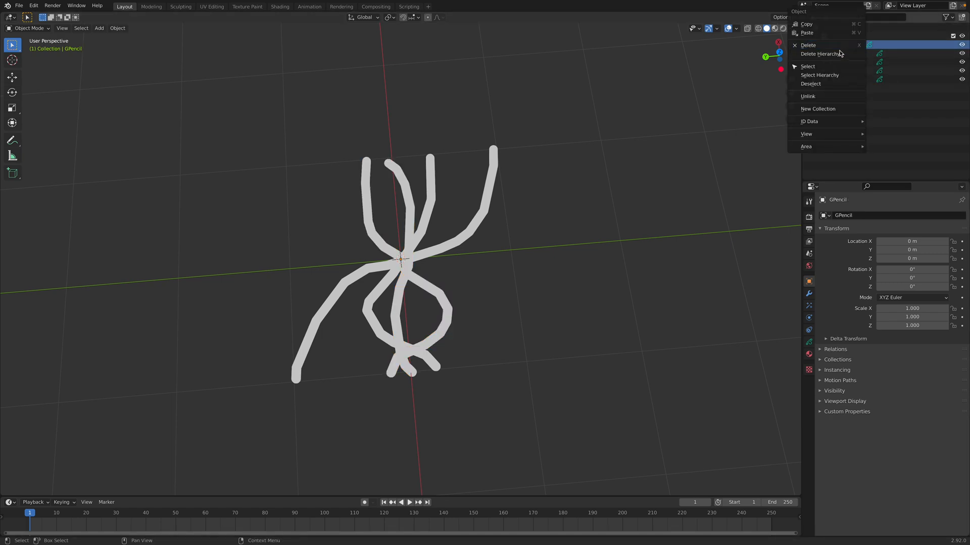
pyautogui.click(842, 54)
# Step: Convert the widest stroke, GPencil.002, to a Bezier curve
pyautogui.moveTo(581, 218); pyautogui.dragTo(546, 192, button='middle')
pyautogui.press('a')
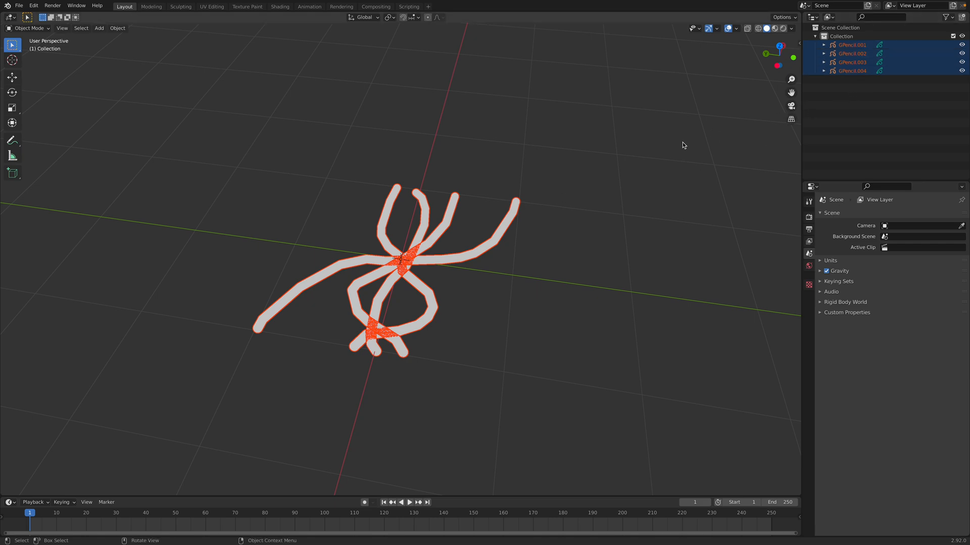
pyautogui.click(539, 213)
pyautogui.scroll(2, 538, 213)
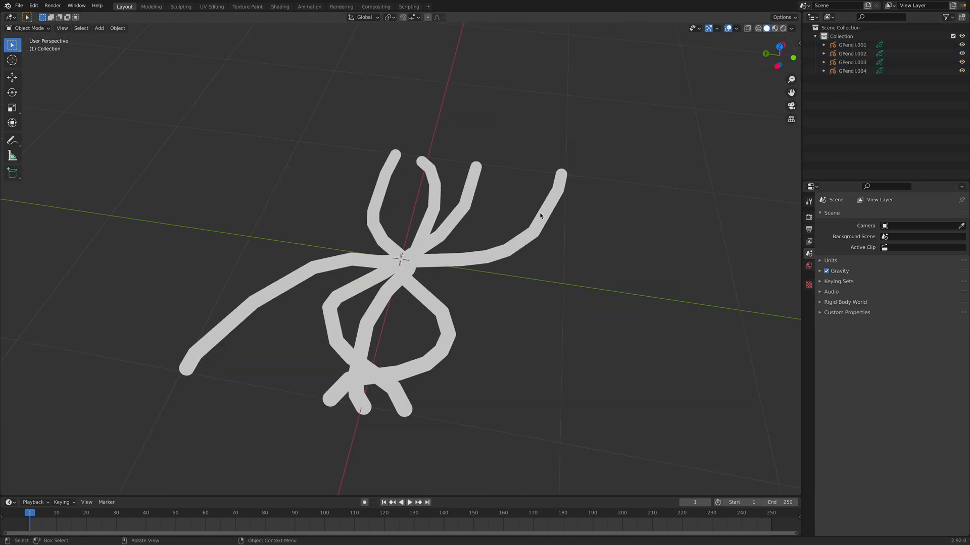
pyautogui.click(543, 217)
pyautogui.moveTo(543, 216); pyautogui.dragTo(573, 206, button='middle')
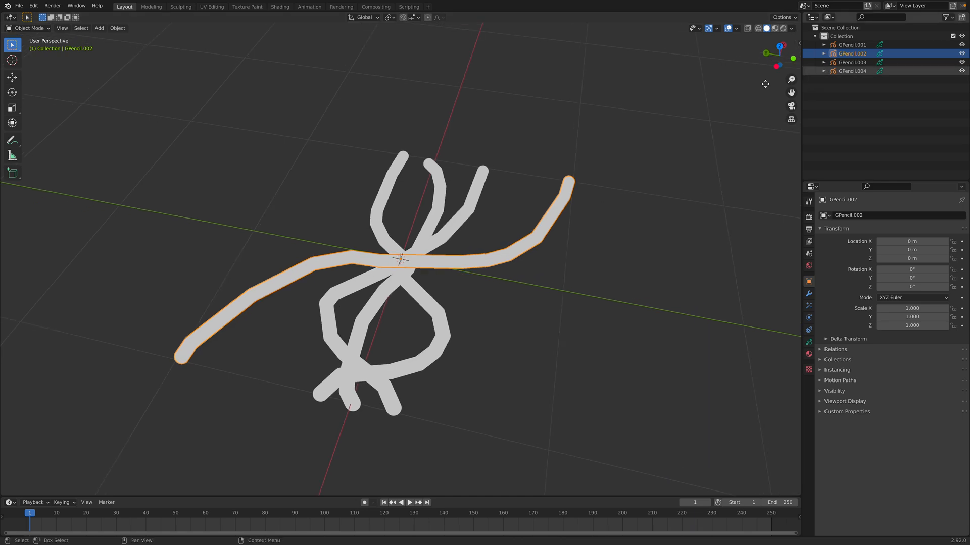
pyautogui.rightClick(572, 205)
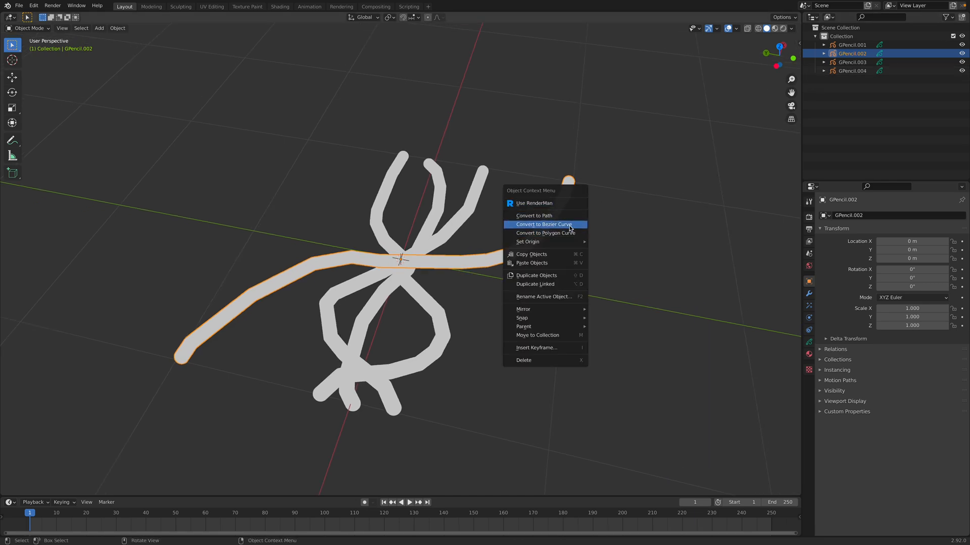
pyautogui.click(572, 226)
# Step: Convert the other three Grease Pencil strokes to Bezier curves one by one
pyautogui.click(482, 184)
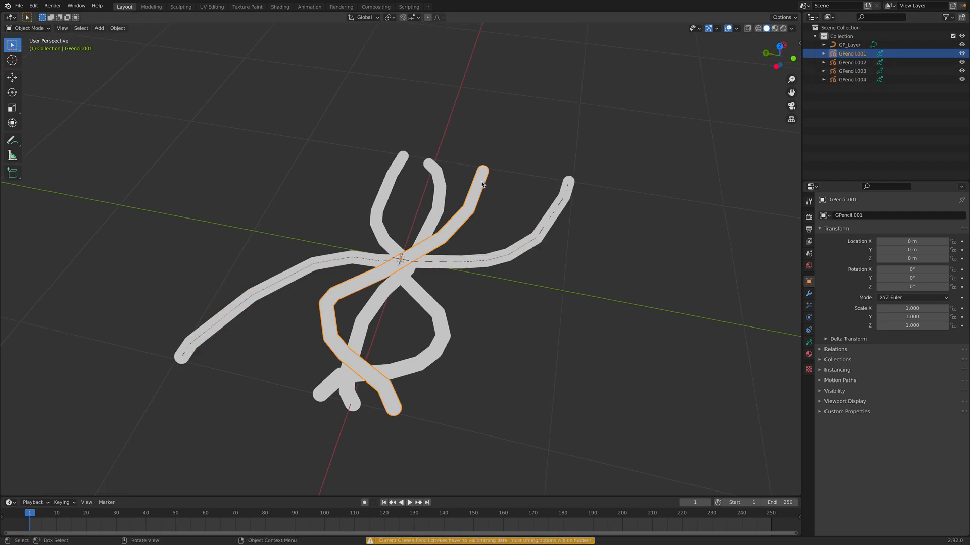
pyautogui.rightClick(481, 183)
pyautogui.click(481, 181)
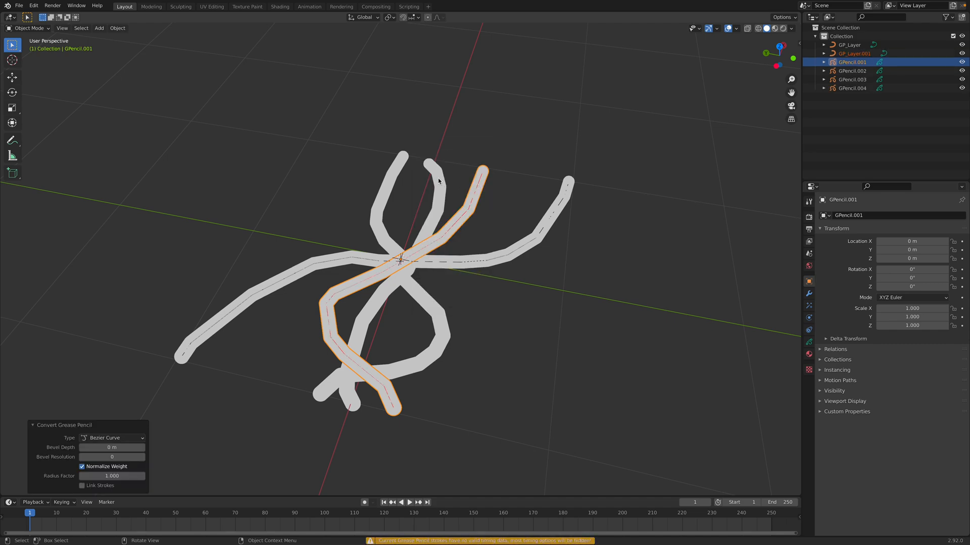
pyautogui.click(437, 179)
pyautogui.rightClick(439, 181)
pyautogui.click(437, 179)
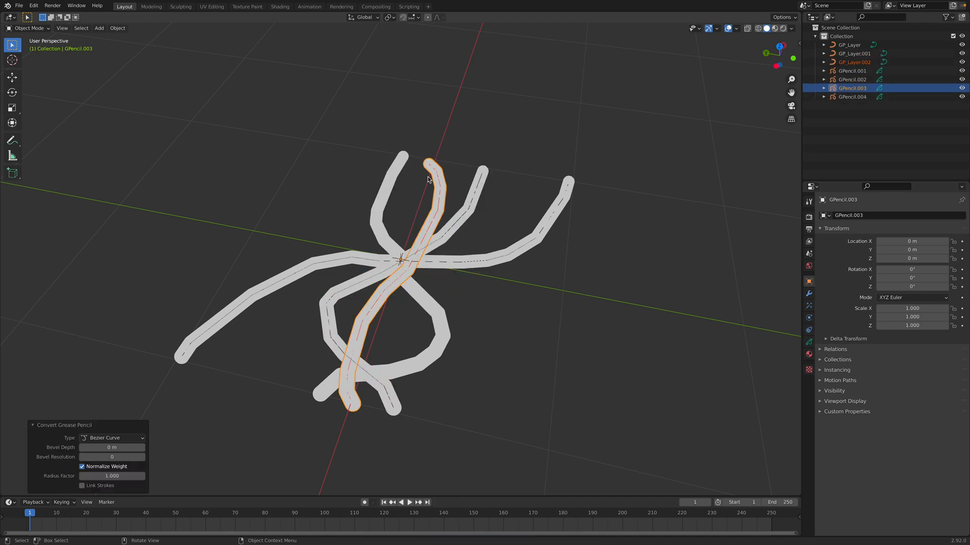
pyautogui.click(399, 173)
pyautogui.rightClick(396, 172)
pyautogui.click(397, 170)
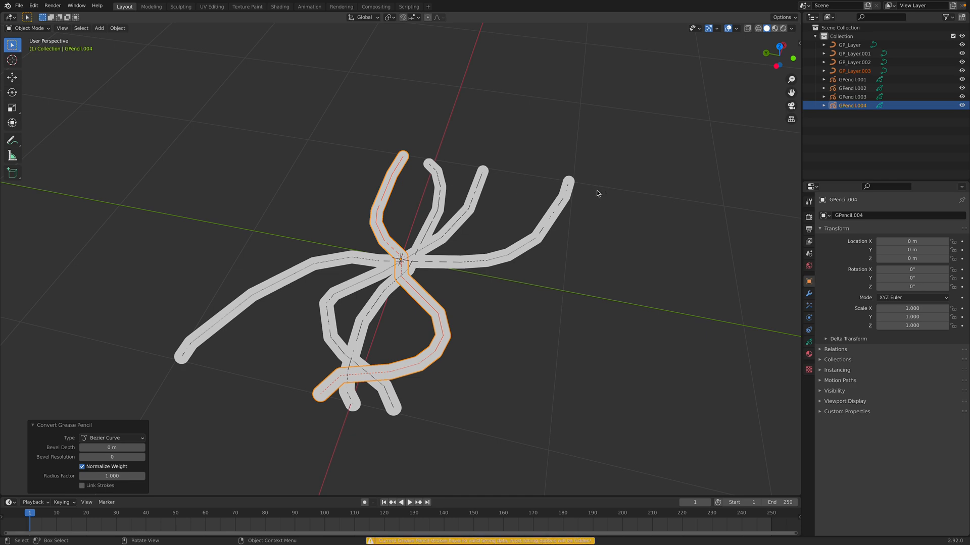
# Step: Move the four converted curves, GP_Layer through GP_Layer.003, into a new collection named GP
pyautogui.moveTo(596, 190); pyautogui.dragTo(437, 240, button='middle')
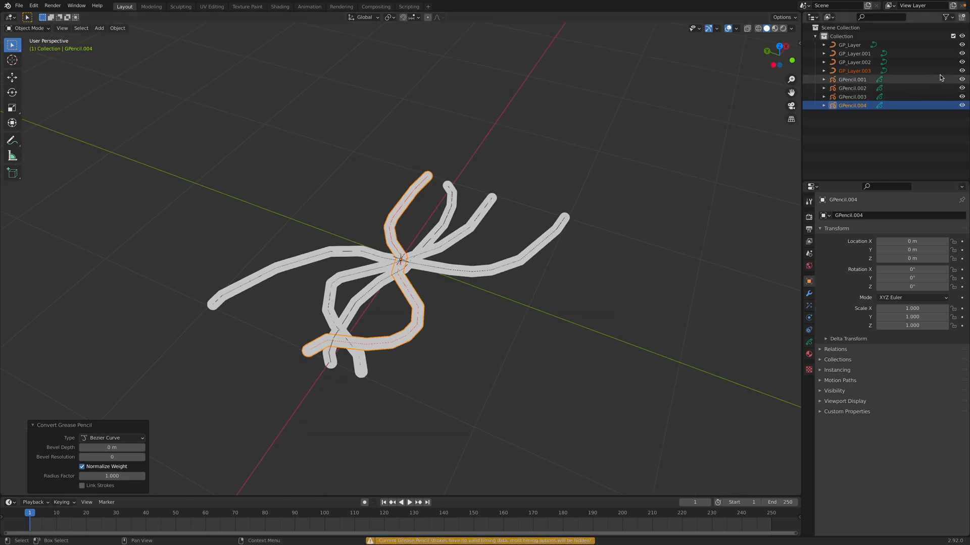
pyautogui.click(854, 71)
pyautogui.keyDown('shift'); pyautogui.click(853, 46); pyautogui.keyUp('shift')
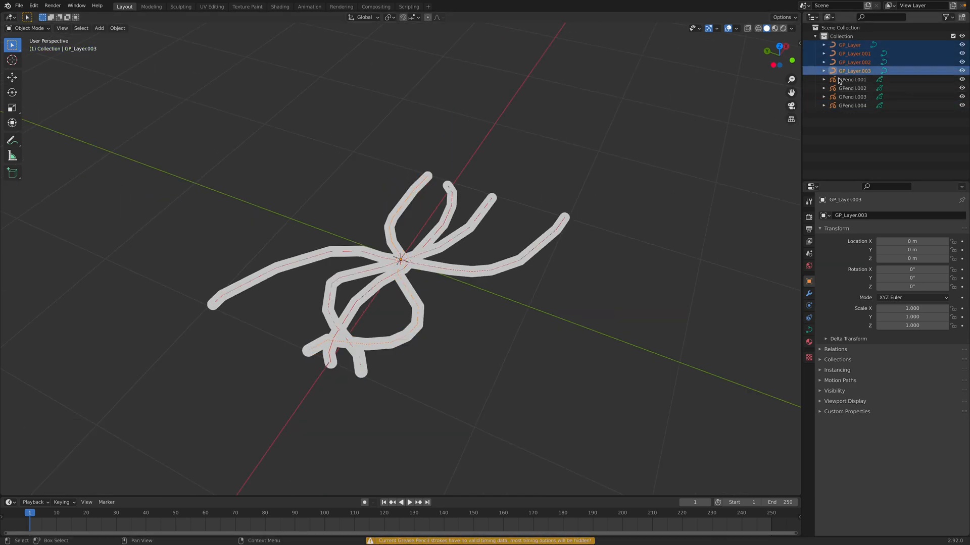
pyautogui.press('m')
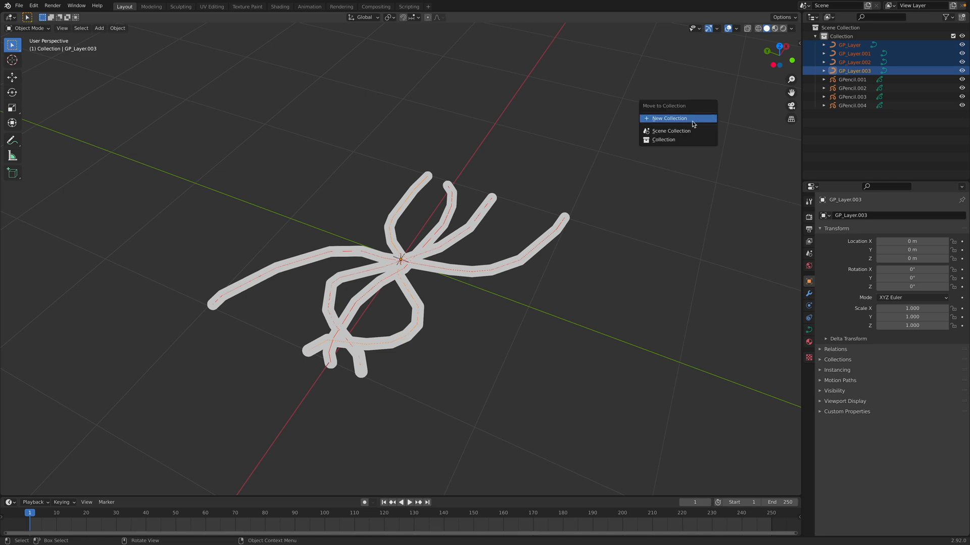
pyautogui.press('Escape')
pyautogui.press('m')
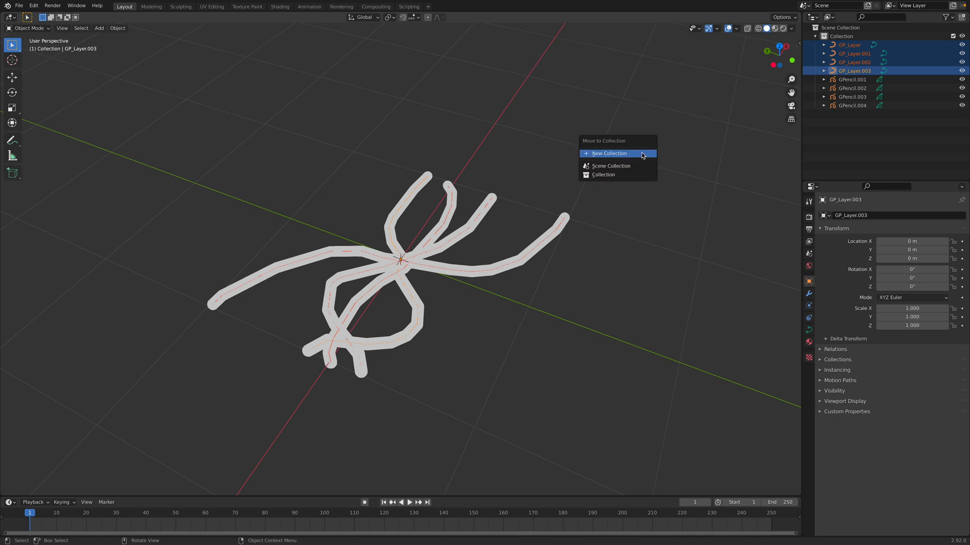
pyautogui.click(642, 154)
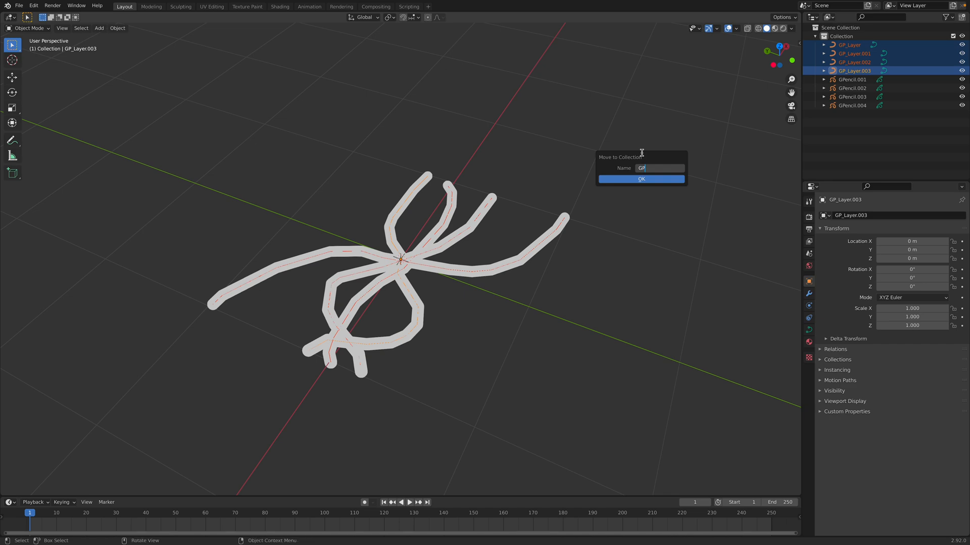
pyautogui.write('GP')
pyautogui.click(659, 178)
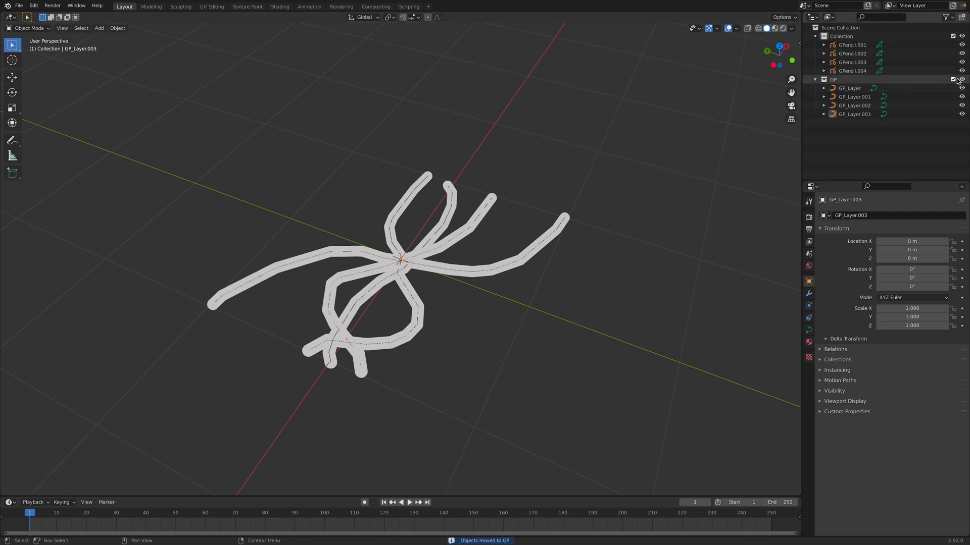
# Step: Hide the GP collection and select the four Grease Pencil stroke objects
pyautogui.click(860, 54)
pyautogui.click(855, 63)
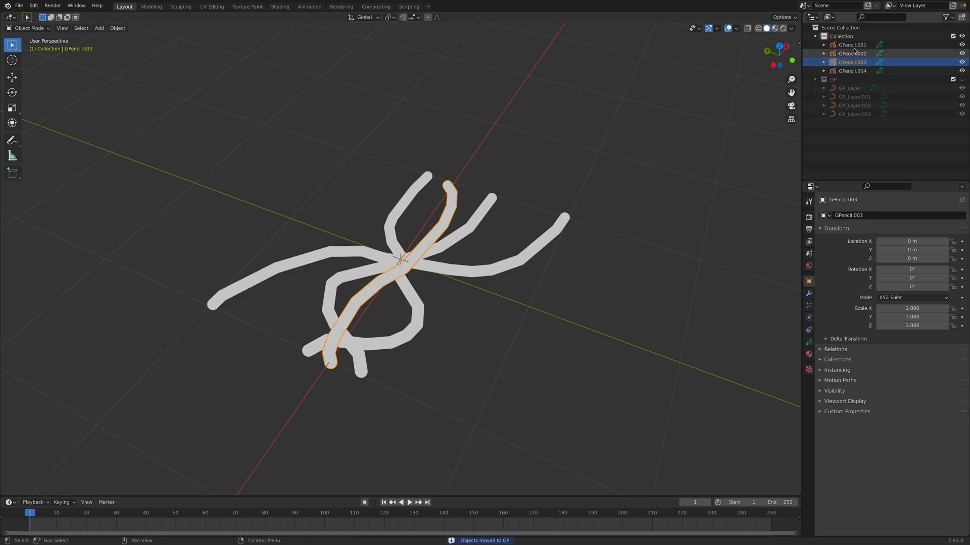
pyautogui.click(853, 46)
pyautogui.keyDown('shift'); pyautogui.click(852, 71); pyautogui.keyUp('shift')
# Step: Save the scene to the Desktop as instantnoodle_001.blend
pyautogui.click(19, 6)
pyautogui.click(30, 72)
pyautogui.click(370, 462)
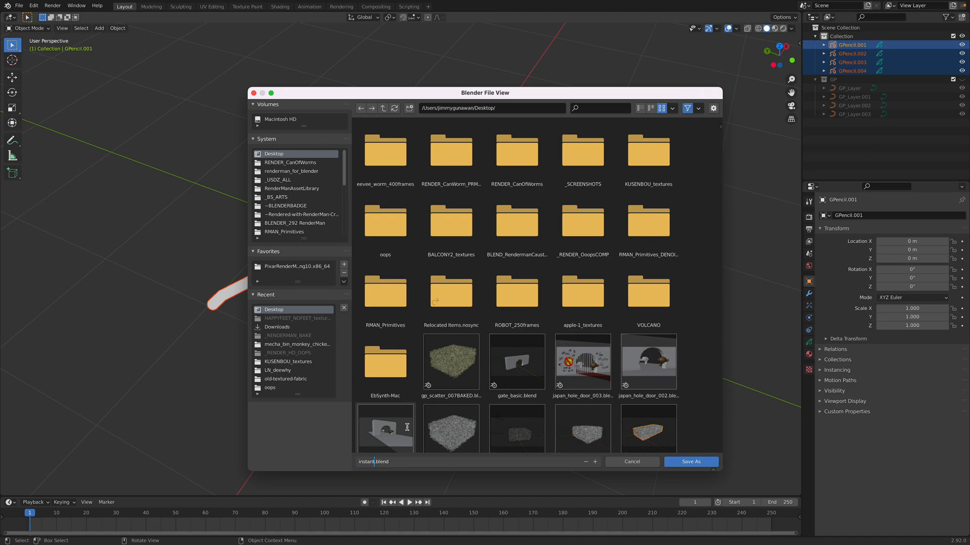
pyautogui.write('instantnoodle_001')
pyautogui.click(691, 462)
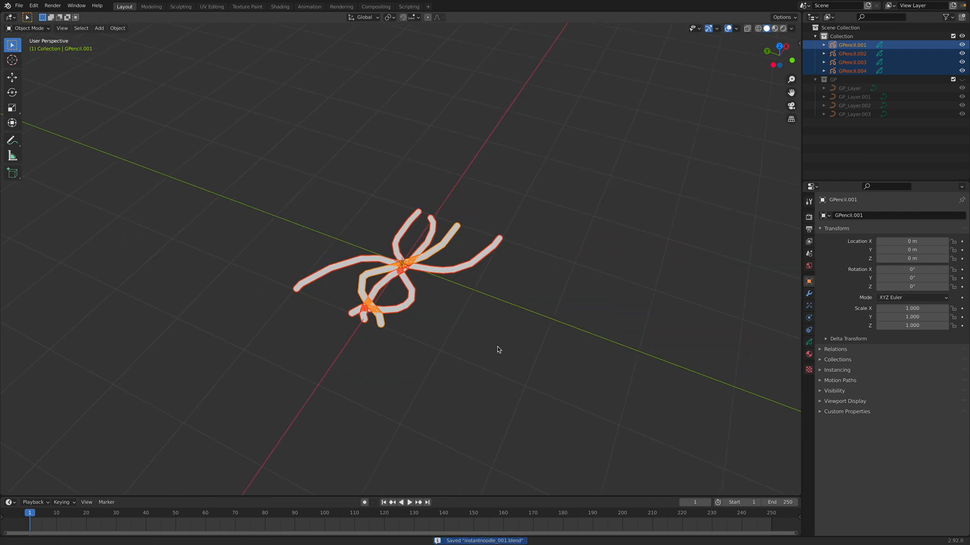
# Step: Move the four Grease Pencil objects into a new collection named NOODLE
pyautogui.moveTo(498, 350); pyautogui.dragTo(513, 299, button='middle')
pyautogui.click(852, 70)
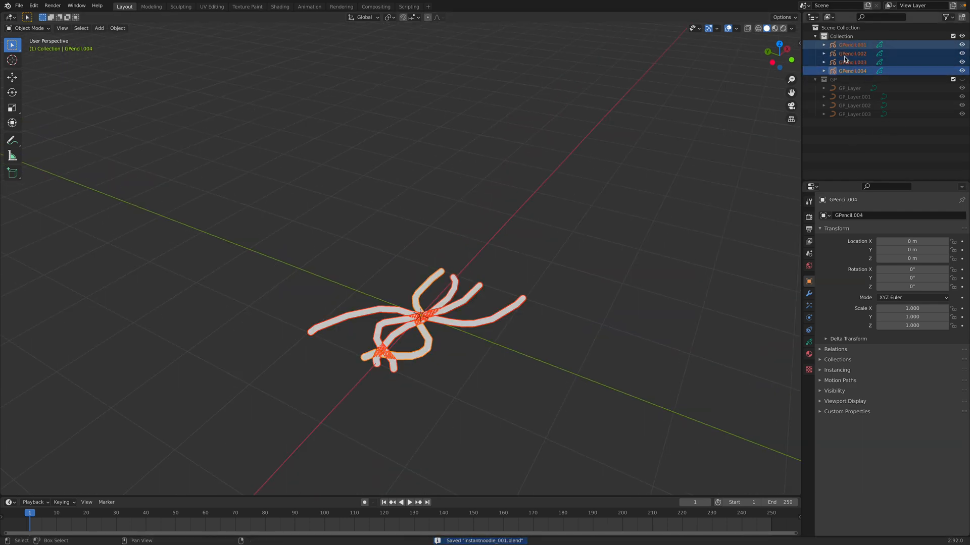
pyautogui.keyDown('shift'); pyautogui.click(850, 46); pyautogui.keyUp('shift')
pyautogui.press('m')
pyautogui.click(612, 204)
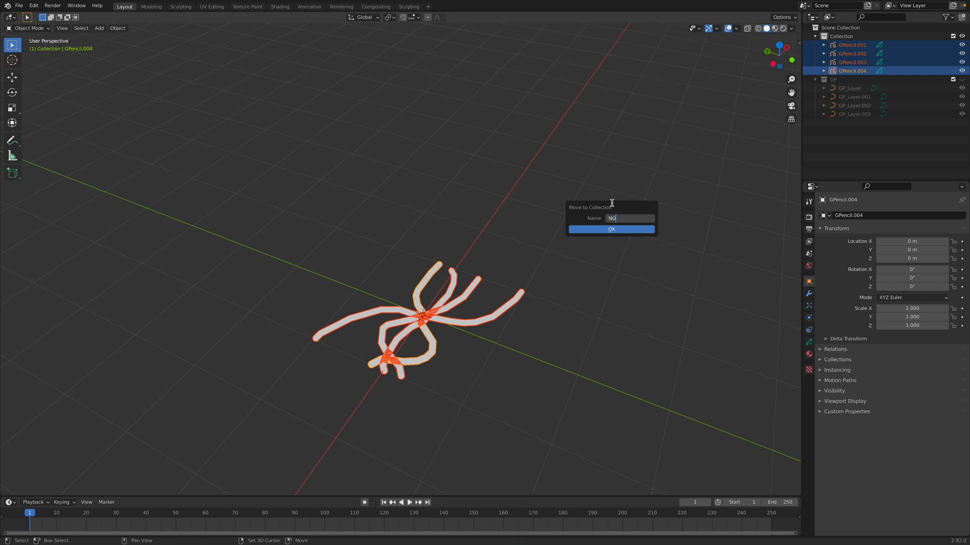
pyautogui.click(613, 230)
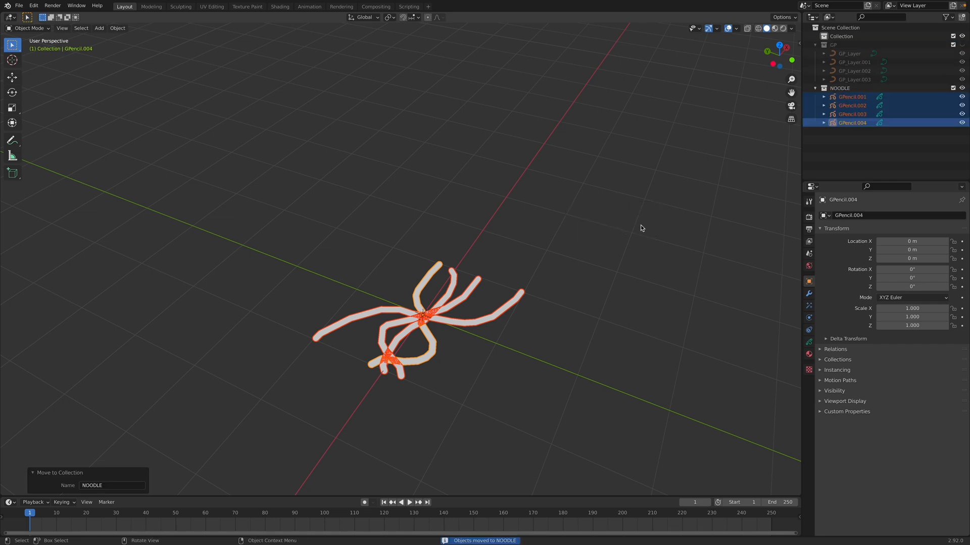
# Step: Exclude the NOODLE collection from the view layer and save the file
pyautogui.click(952, 89)
pyautogui.hotkey('ctrl', 's')
# Step: Add a mesh cube at the world origin
pyautogui.moveTo(565, 251); pyautogui.dragTo(538, 242, button='middle')
pyautogui.hotkey('shift', 'a')
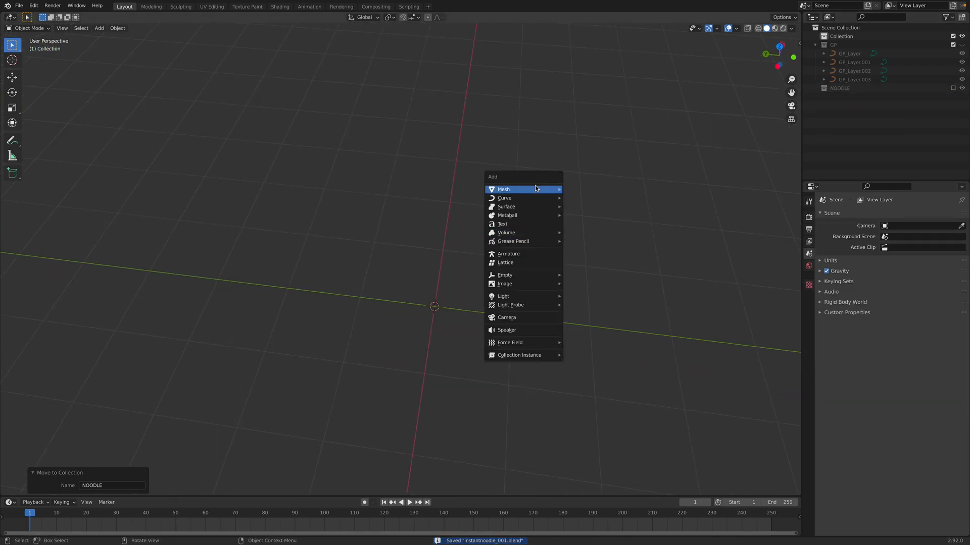
pyautogui.click(571, 199)
pyautogui.scroll(-2, 489, 235)
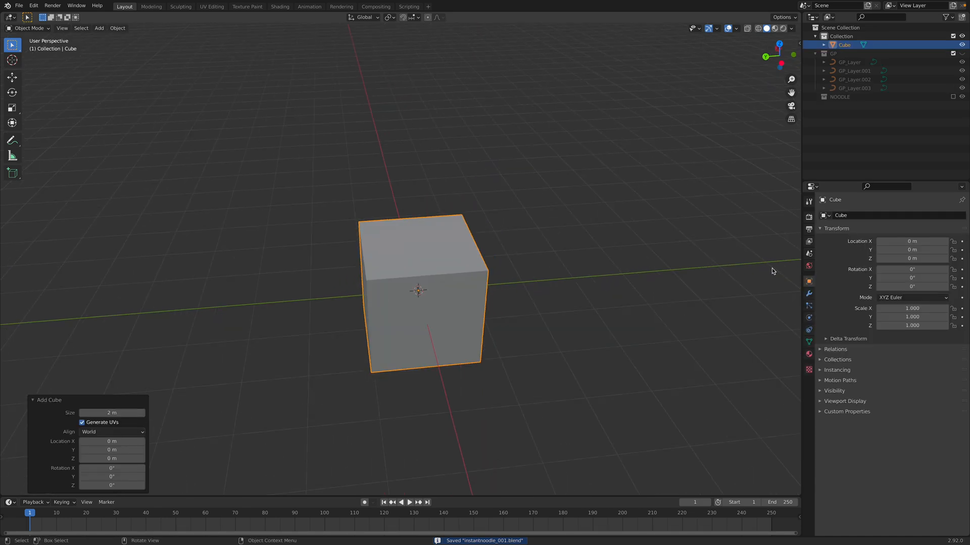
# Step: Add an Array modifier to the cube and set its count to 4 along X
pyautogui.click(808, 293)
pyautogui.click(854, 216)
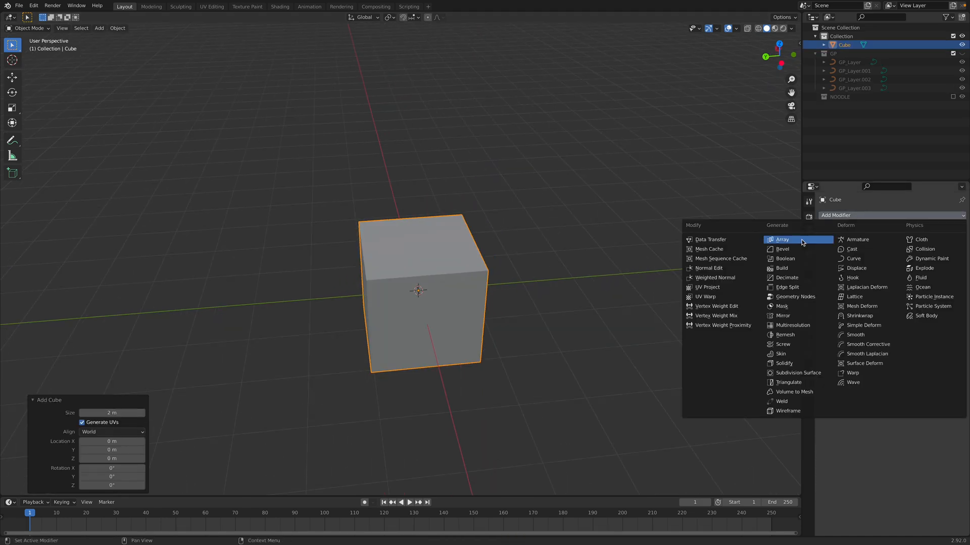
pyautogui.click(782, 239)
pyautogui.moveTo(548, 249); pyautogui.dragTo(657, 253, button='middle')
pyautogui.click(956, 255)
pyautogui.click(956, 254)
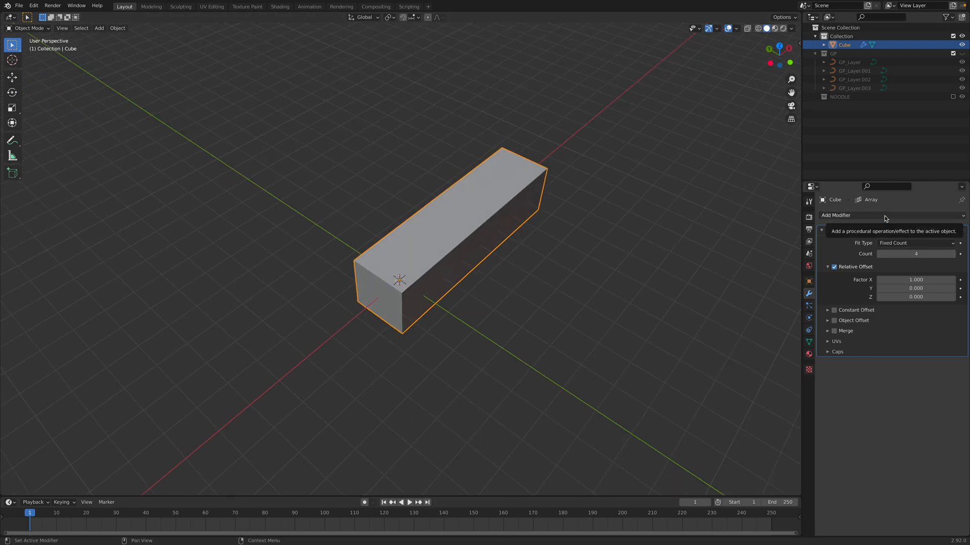
# Step: Add a second Array modifier to the cube with a relative offset of 0 in X and 1 in Y
pyautogui.click(884, 216)
pyautogui.click(798, 241)
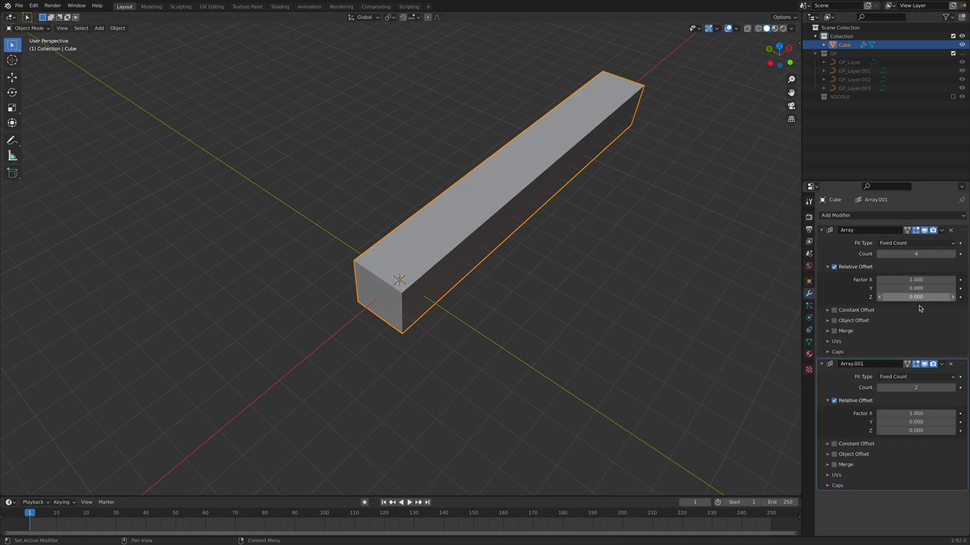
pyautogui.click(940, 414)
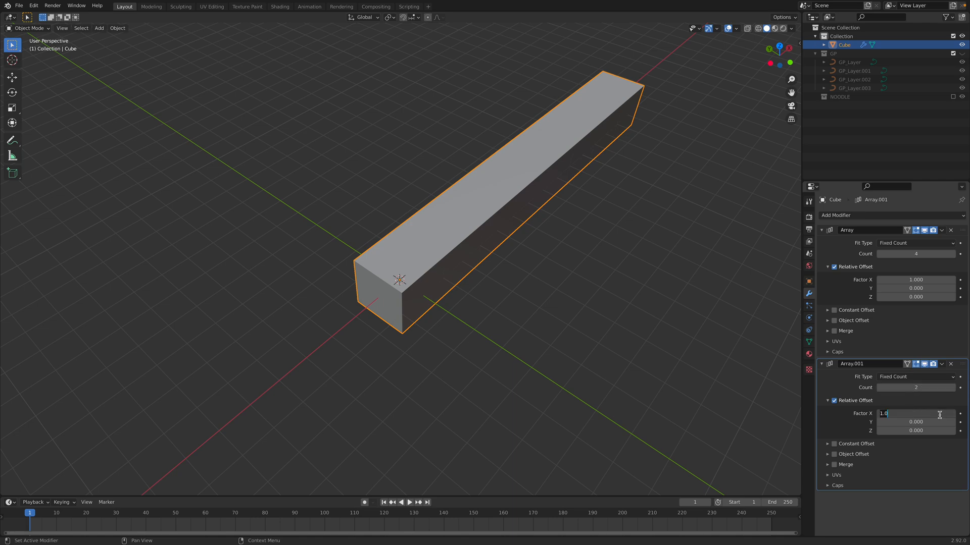
pyautogui.write('0')
pyautogui.press('Tab')
pyautogui.write('1')
pyautogui.press('Return')
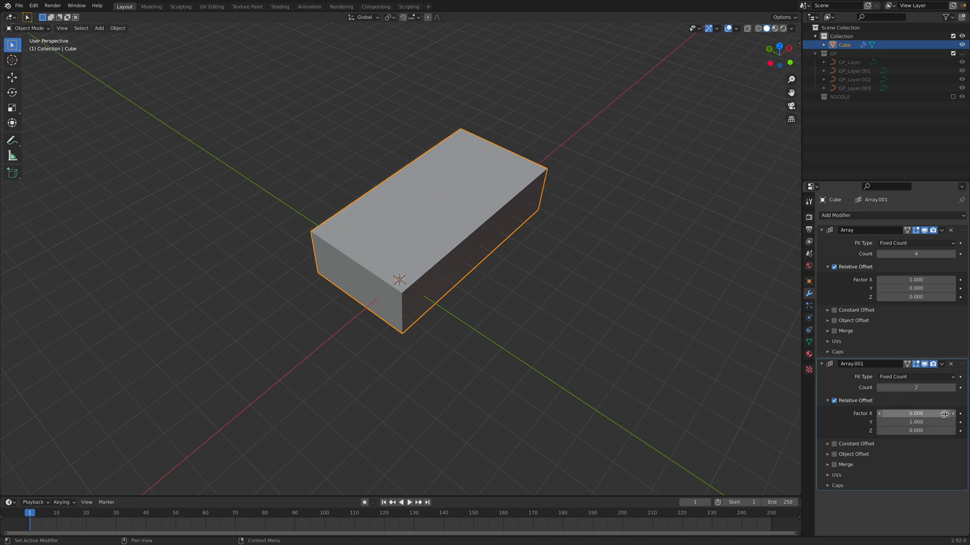
# Step: Set the second Array modifier's count to 5
pyautogui.click(952, 387)
pyautogui.click(952, 388)
pyautogui.click(952, 387)
pyautogui.moveTo(669, 361); pyautogui.dragTo(477, 317, button='middle')
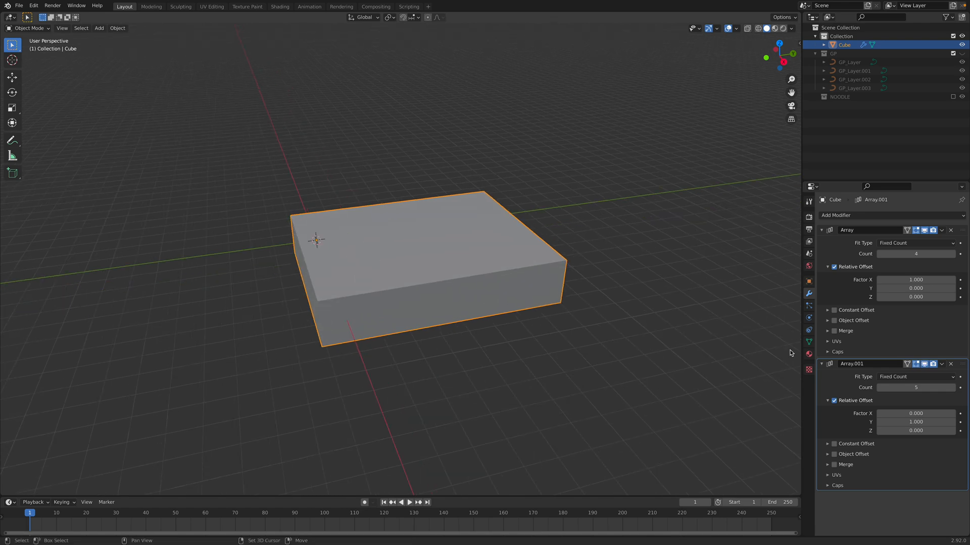
# Step: Add a third Array modifier to the cube with a relative offset of 0 in X and 1 in Z
pyautogui.click(821, 363)
pyautogui.click(822, 232)
pyautogui.click(841, 216)
pyautogui.click(777, 233)
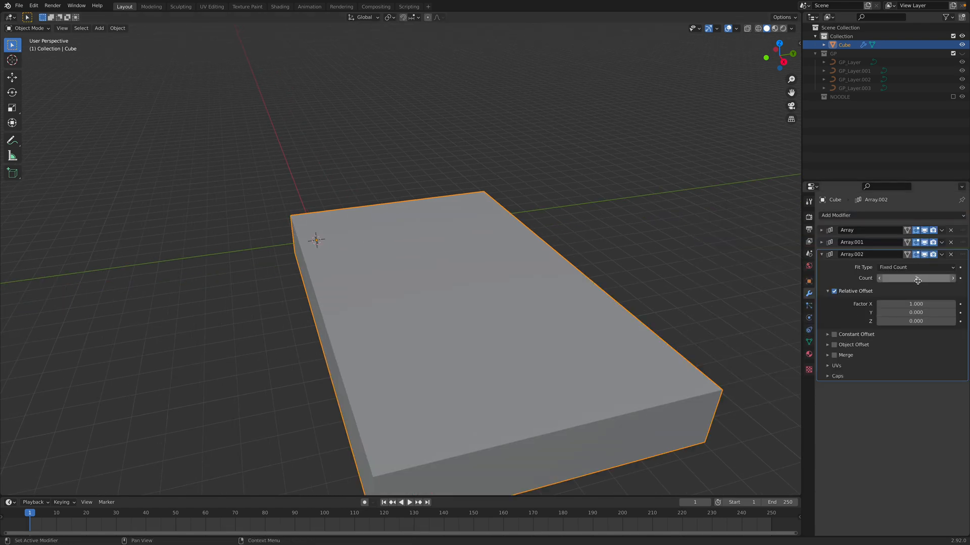
pyautogui.click(911, 303)
pyautogui.write('0')
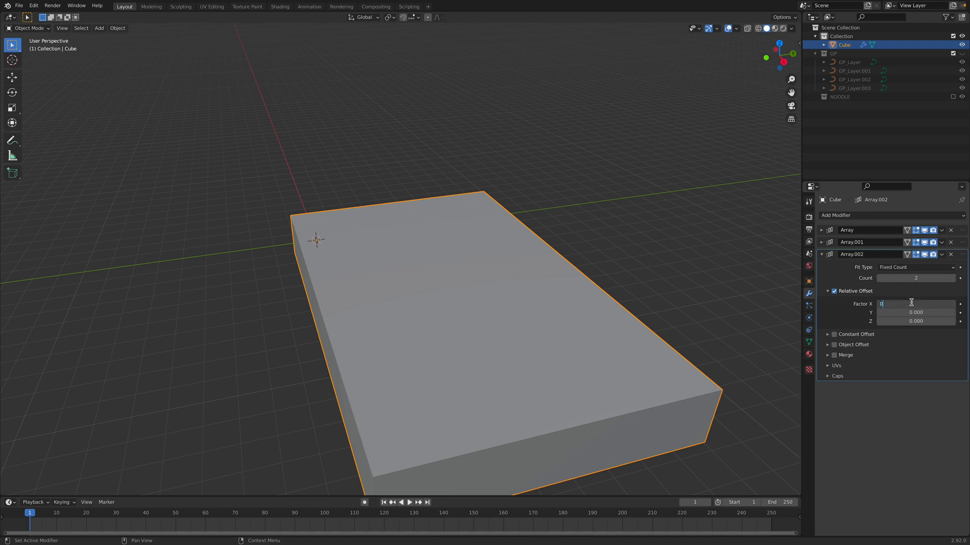
pyautogui.press('Return')
pyautogui.click(915, 321)
pyautogui.write('1')
pyautogui.press('Return')
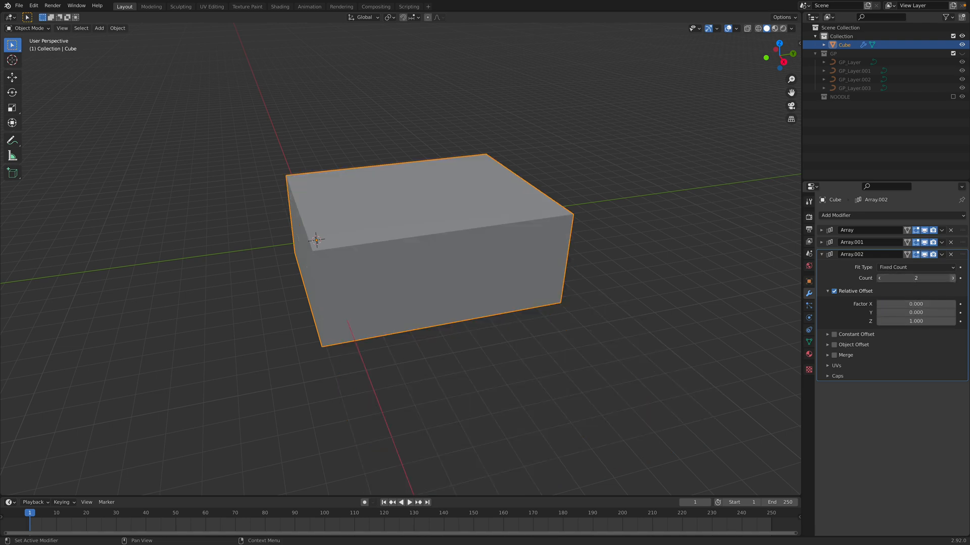
# Step: Set the third Array modifier's count to 4 and save the file
pyautogui.moveTo(916, 278); pyautogui.dragTo(929, 277)
pyautogui.moveTo(581, 227); pyautogui.dragTo(518, 260, button='middle')
pyautogui.hotkey('ctrl', 's')
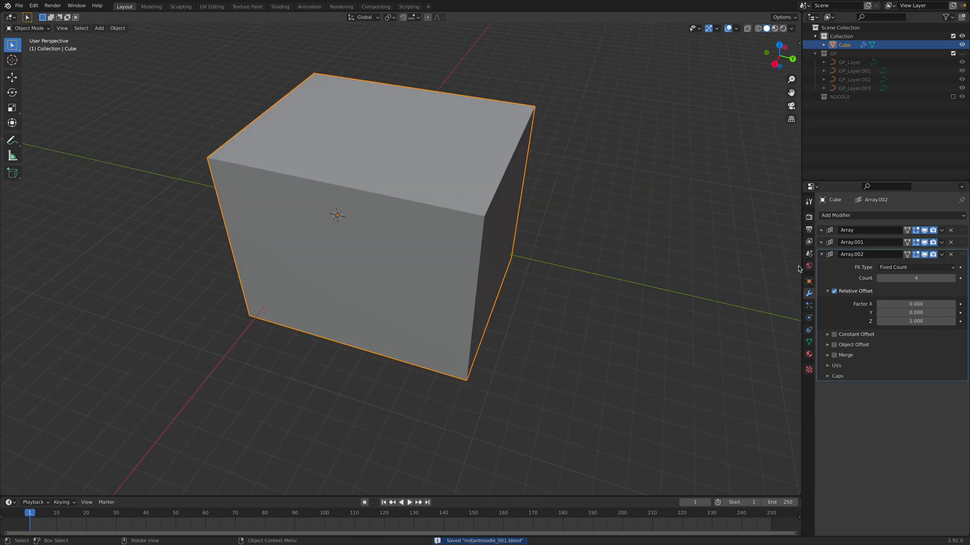
# Step: Add a Geometry Nodes modifier to the cube below the three Array modifiers
pyautogui.click(821, 255)
pyautogui.click(861, 215)
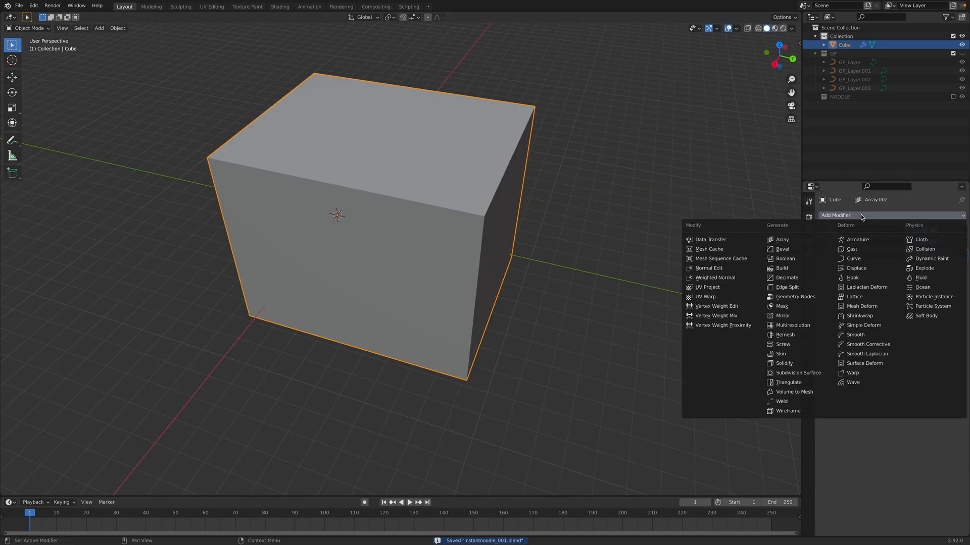
pyautogui.click(816, 296)
# Step: Split the 3D viewport into two stacked areas and turn the upper one into a Geometry Node Editor
pyautogui.moveTo(799, 15); pyautogui.dragTo(742, 200)
pyautogui.scroll(-1, 597, 286)
pyautogui.moveTo(596, 287); pyautogui.dragTo(543, 289, button='middle')
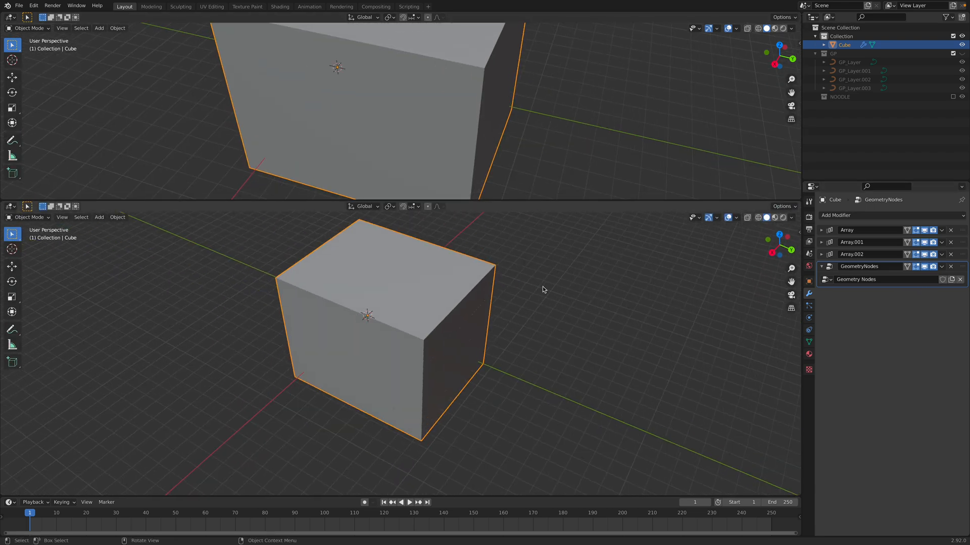
pyautogui.moveTo(535, 202); pyautogui.dragTo(536, 251)
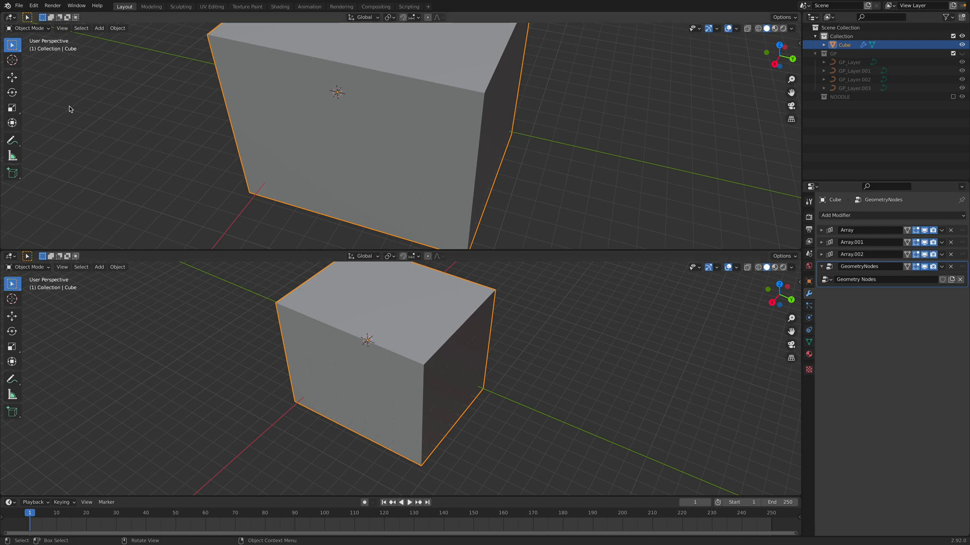
pyautogui.click(17, 26)
pyautogui.click(11, 17)
pyautogui.click(11, 18)
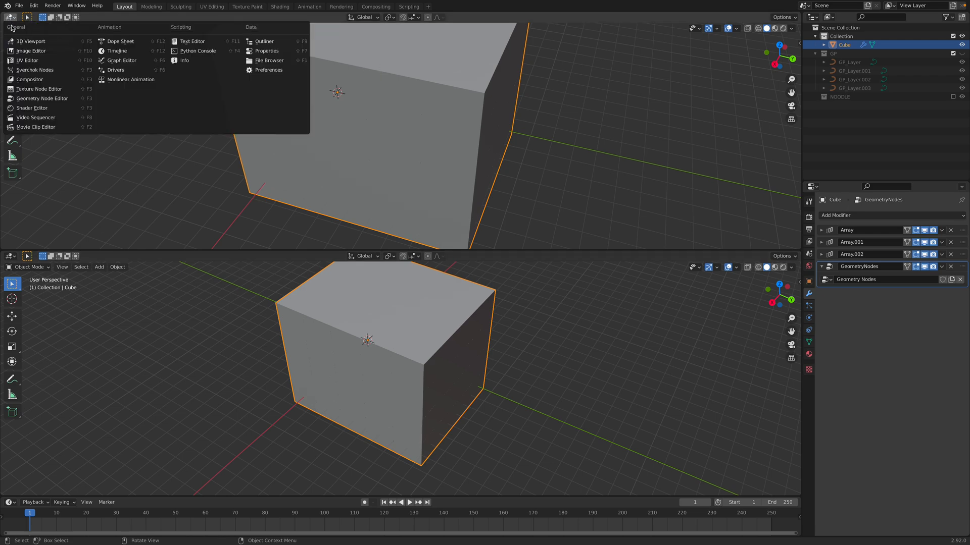
pyautogui.click(45, 99)
# Step: Spread the Group Input and Group Output nodes apart to make room between them
pyautogui.scroll(5, 303, 126)
pyautogui.moveTo(246, 135); pyautogui.dragTo(170, 111)
pyautogui.moveTo(496, 130); pyautogui.dragTo(582, 118)
pyautogui.moveTo(367, 77); pyautogui.dragTo(360, 114, button='middle')
pyautogui.hotkey('shift', 'a')
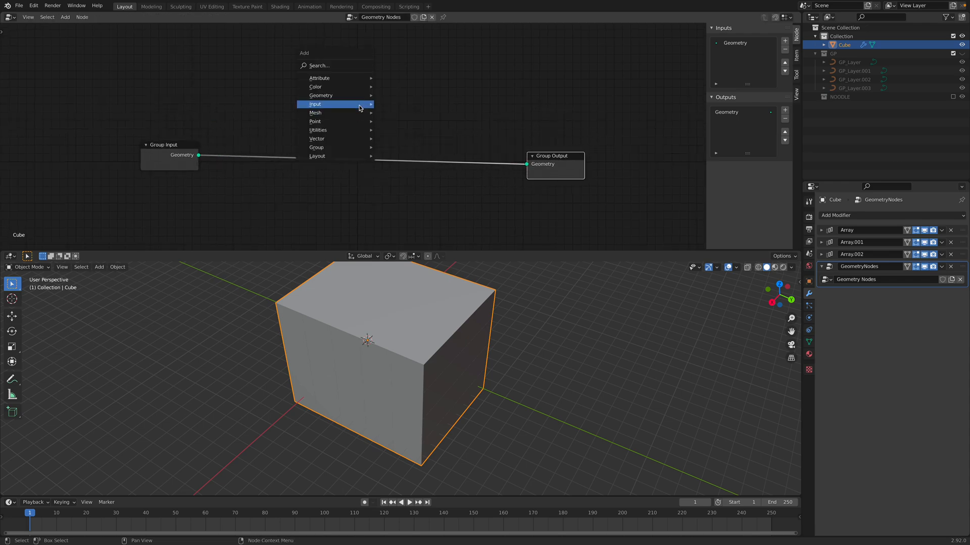
pyautogui.click(348, 66)
pyautogui.write('mes')
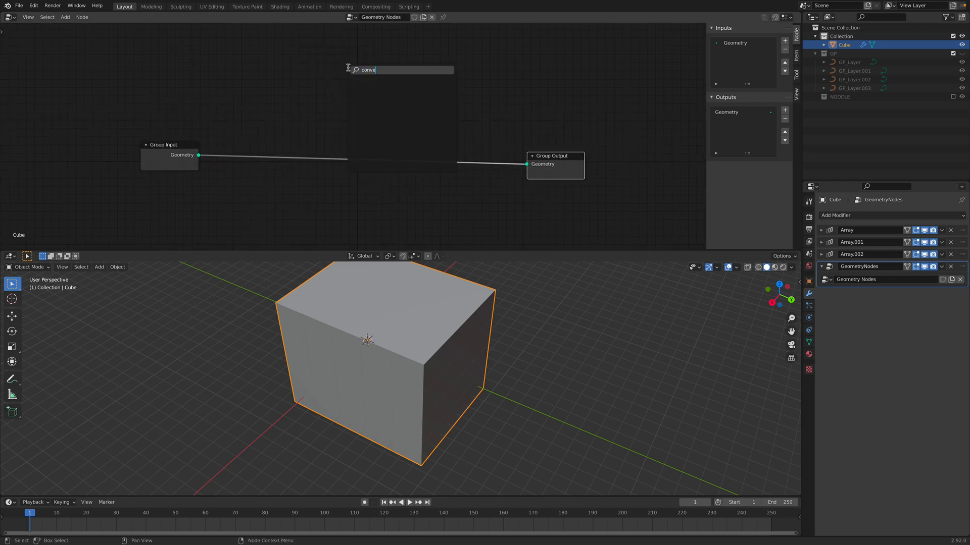
pyautogui.write('h to')
pyautogui.press('Escape')
# Step: Check the program version on the splash screen and save the file
pyautogui.click(8, 6)
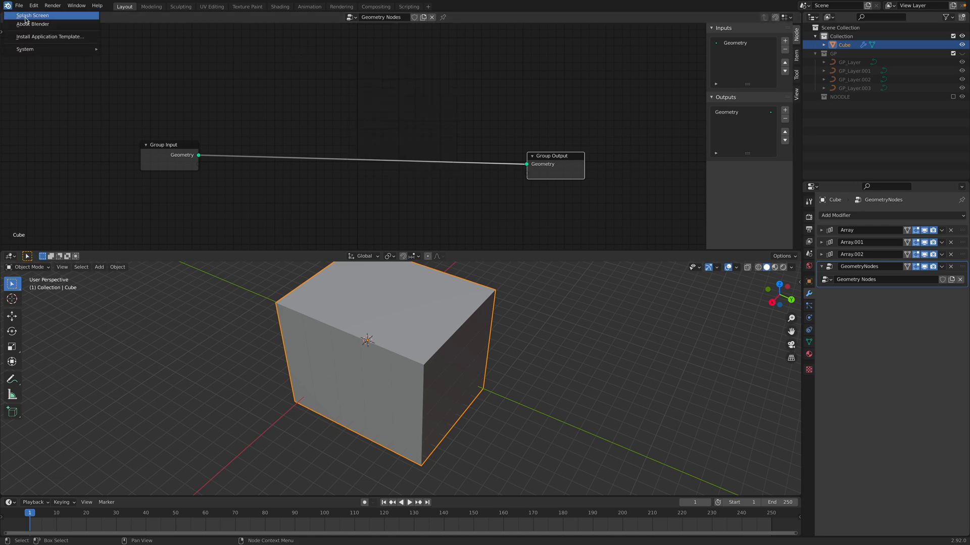
pyautogui.click(26, 18)
pyautogui.click(443, 116)
pyautogui.hotkey('ctrl', 's')
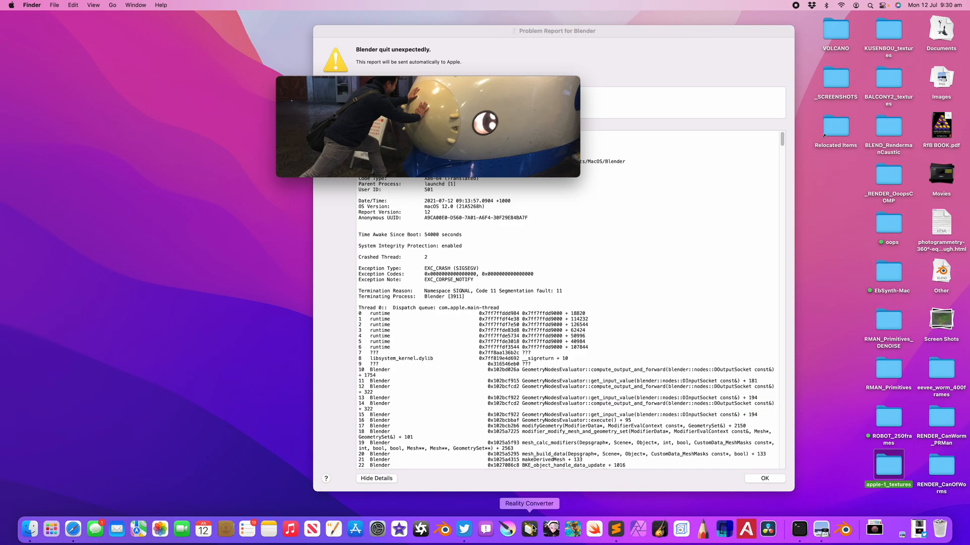
# Step: Launch Blender 3.0.0 Alpha, dismissing the crash report and closing the photo window
pyautogui.click(444, 529)
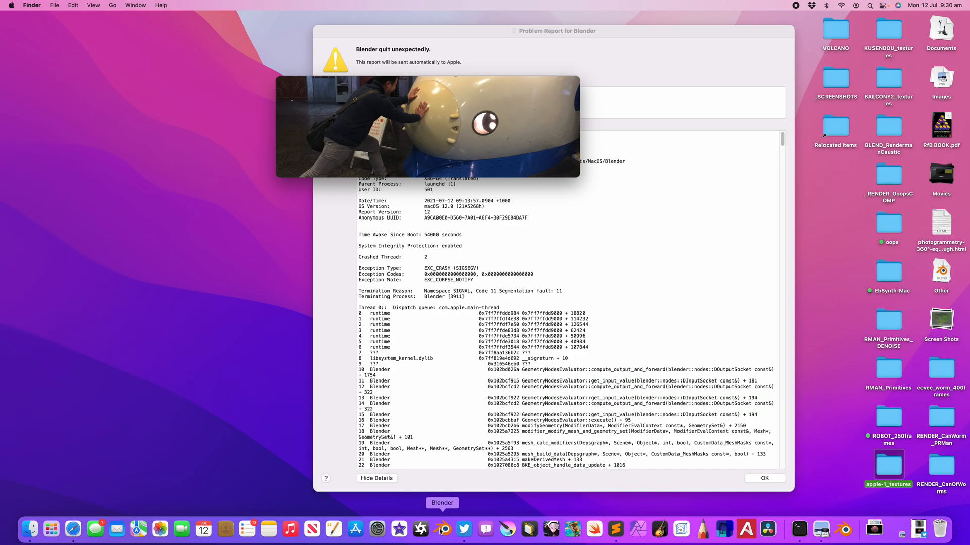
pyautogui.click(778, 481)
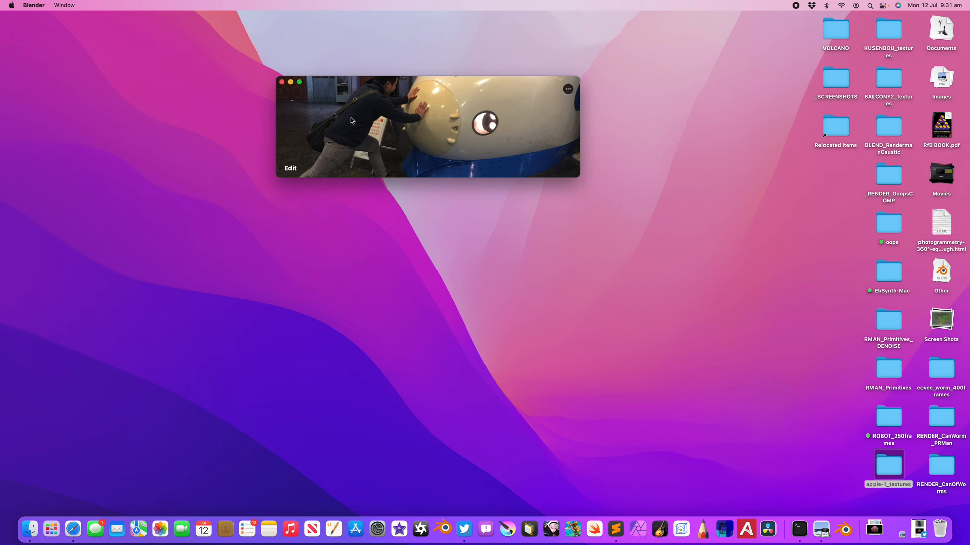
pyautogui.click(282, 83)
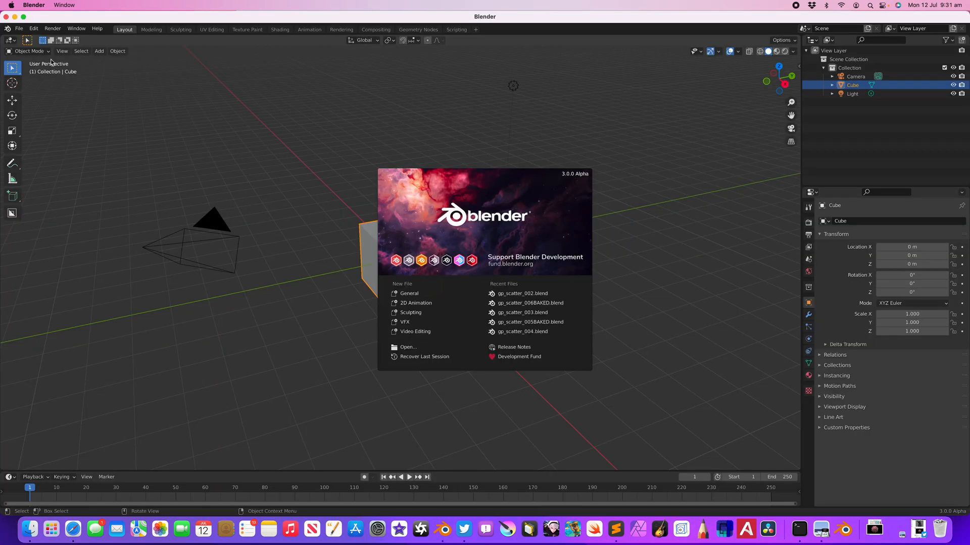
# Step: Open instantnoodle_001.blend from the Desktop folder
pyautogui.click(20, 30)
pyautogui.click(19, 29)
pyautogui.click(30, 50)
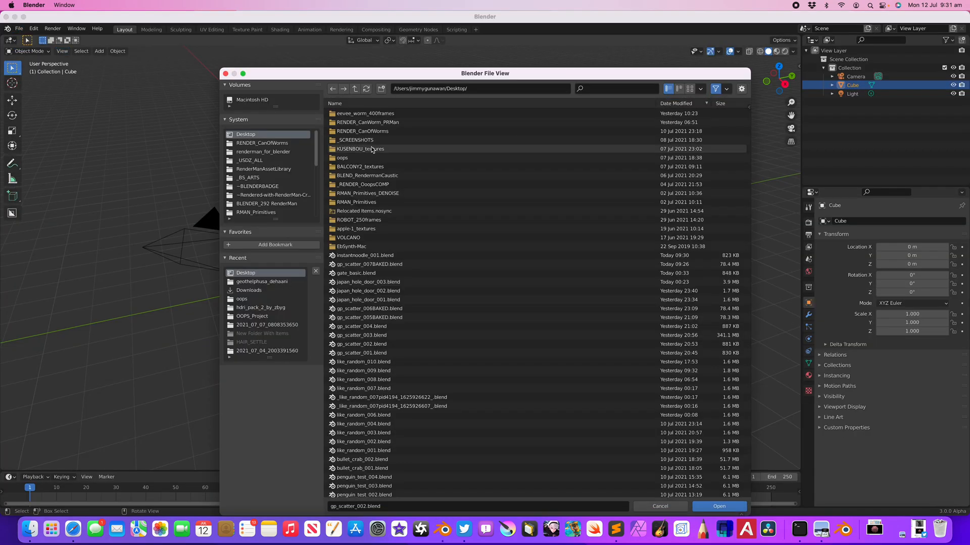
pyautogui.doubleClick(378, 256)
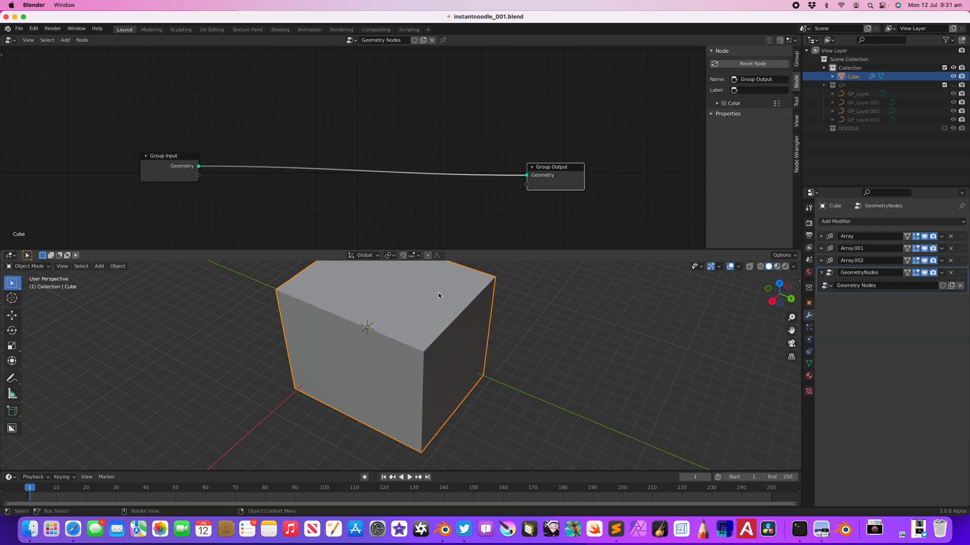
# Step: Save the scene as a new version named instantnoodle_002.blend
pyautogui.press('Home')
pyautogui.press('Home')
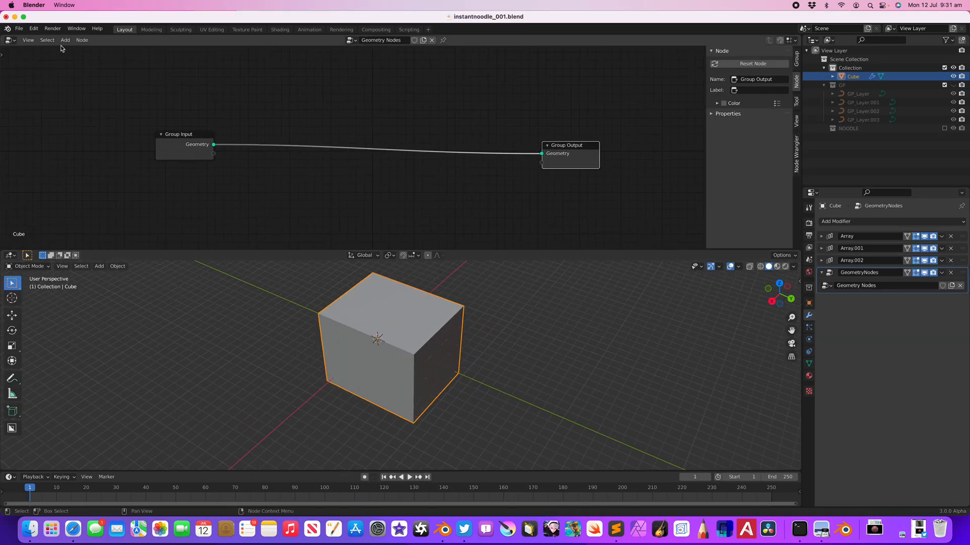
pyautogui.click(19, 28)
pyautogui.click(31, 95)
pyautogui.click(623, 507)
pyautogui.click(719, 506)
# Step: Insert a Mesh to Curve node on the link between Group Input and Group Output and inspect the cube grid
pyautogui.hotkey('shift', 'a')
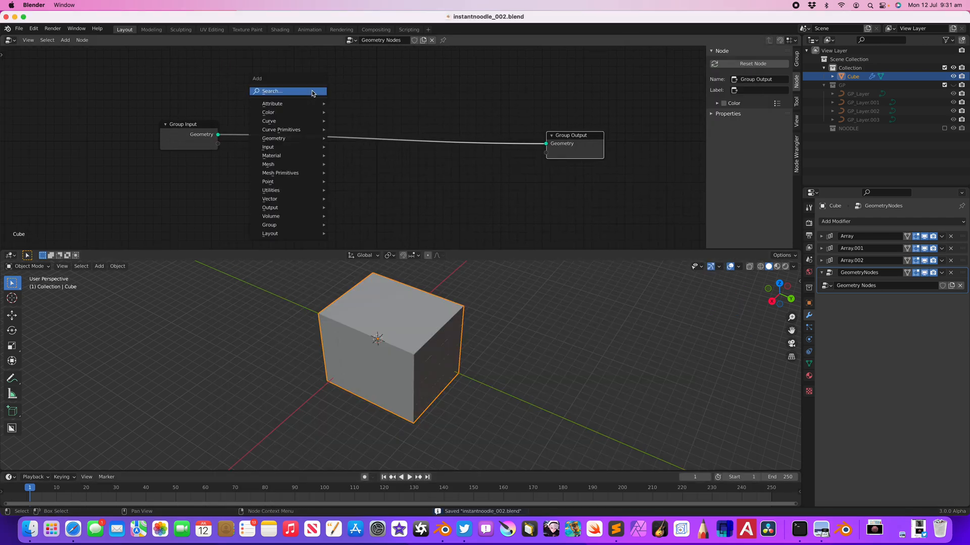
pyautogui.click(313, 92)
pyautogui.write('mesh t')
pyautogui.press('Down')
pyautogui.press('Return')
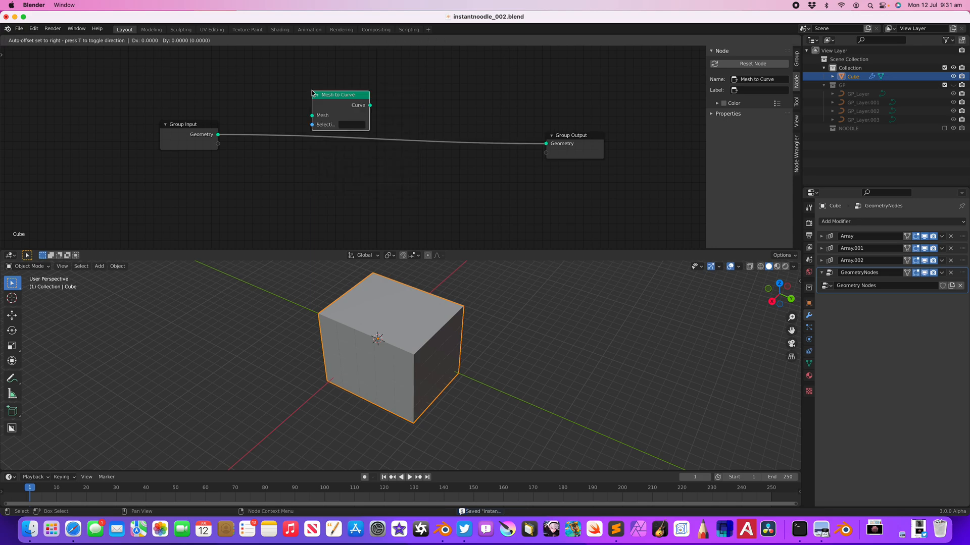
pyautogui.click(300, 120)
pyautogui.moveTo(439, 334); pyautogui.dragTo(303, 363, button='middle')
pyautogui.click(485, 304)
pyautogui.scroll(5, 473, 322)
pyautogui.click(475, 321)
pyautogui.click(444, 318)
pyautogui.moveTo(402, 343); pyautogui.dragTo(424, 331, button='middle')
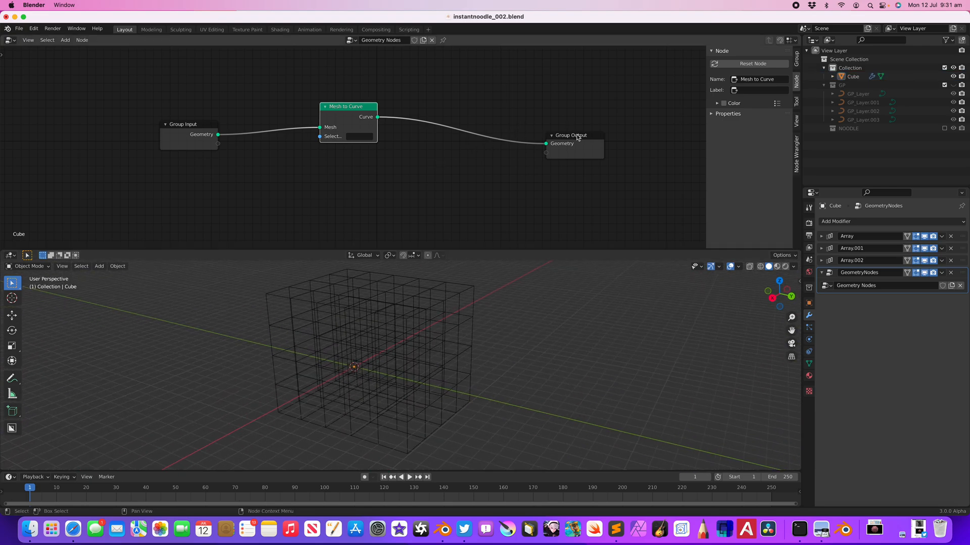
pyautogui.moveTo(578, 138); pyautogui.dragTo(571, 132)
# Step: Try a Wireframe modifier on the cube after the Geometry Nodes modifier and remove it
pyautogui.click(440, 321)
pyautogui.click(881, 223)
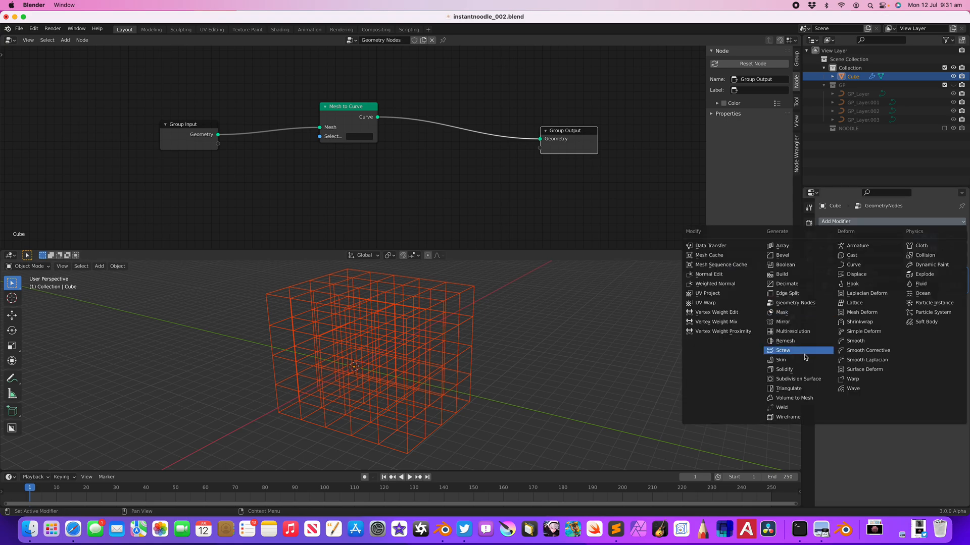
pyautogui.click(804, 417)
pyautogui.moveTo(684, 389); pyautogui.dragTo(667, 394, button='middle')
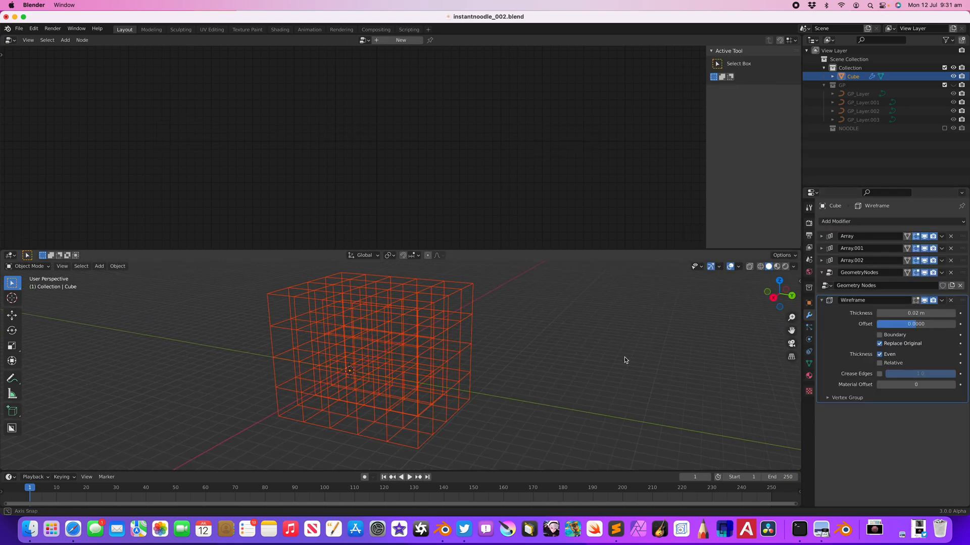
pyautogui.click(952, 301)
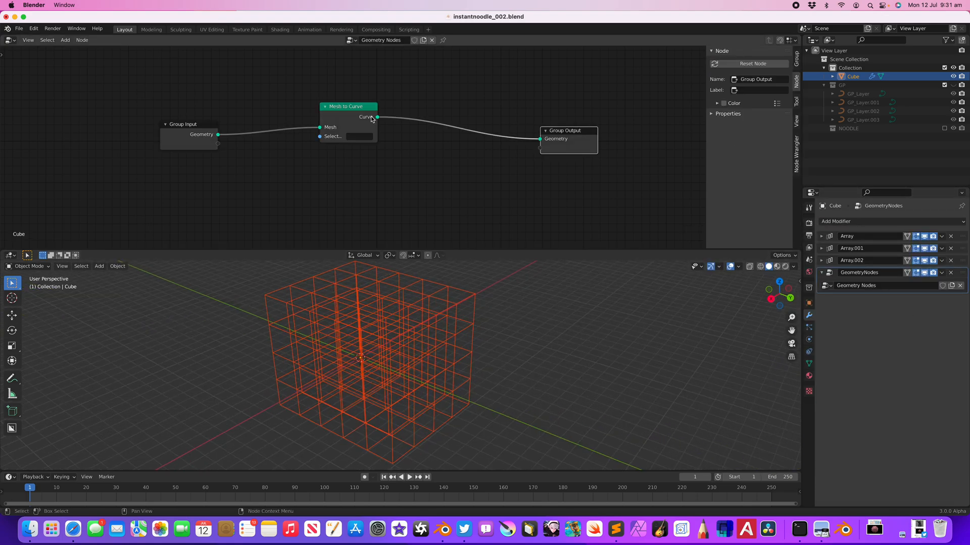
# Step: Add a Circle curve primitive node below the Mesh to Curve node and move Group Output farther away
pyautogui.moveTo(371, 116); pyautogui.dragTo(345, 116)
pyautogui.moveTo(411, 137); pyautogui.dragTo(375, 126, button='middle')
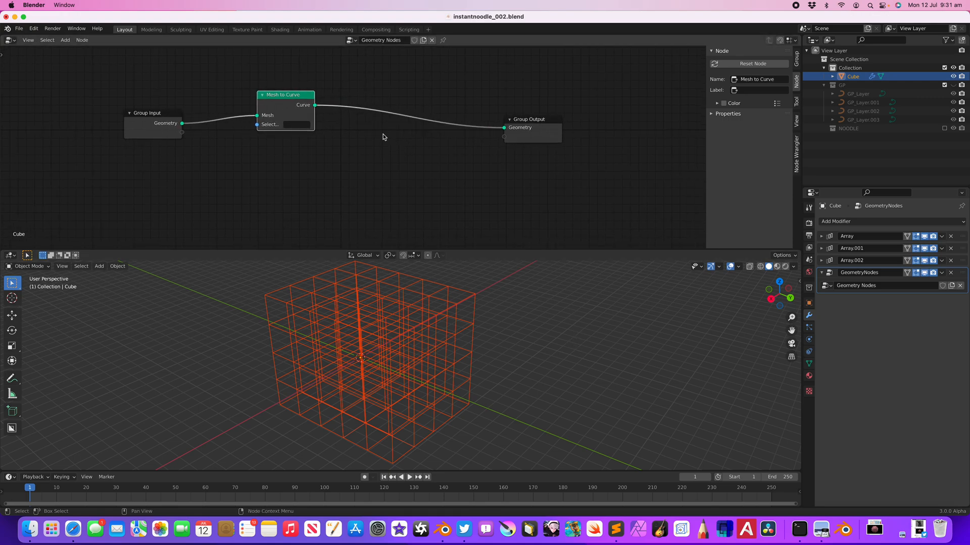
pyautogui.hotkey('shift', 'a')
pyautogui.moveTo(377, 164)
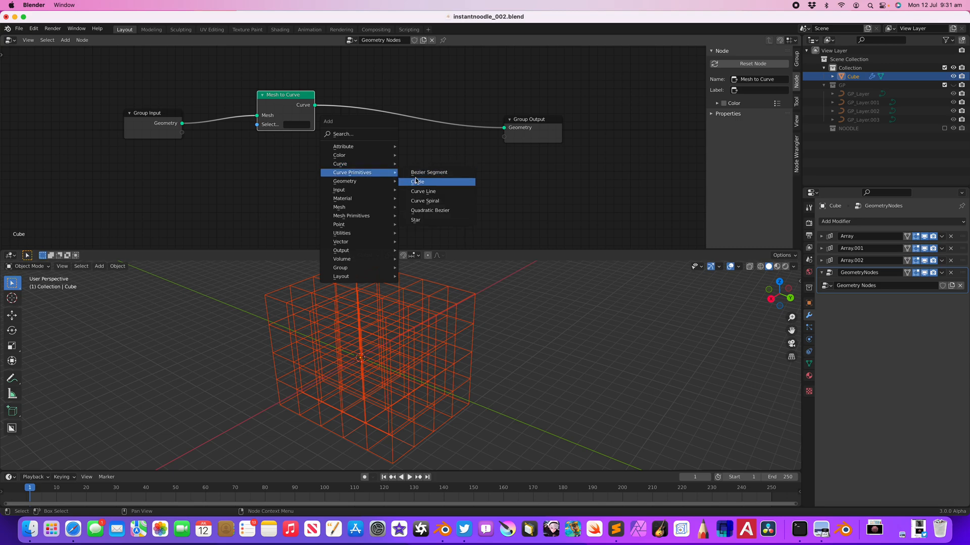
pyautogui.click(421, 182)
pyautogui.click(301, 178)
pyautogui.moveTo(547, 126); pyautogui.dragTo(584, 102)
# Step: Add an unconnected Curve to Mesh node and place it between the Circle and Group Output nodes
pyautogui.hotkey('shift', 'a')
pyautogui.moveTo(480, 137)
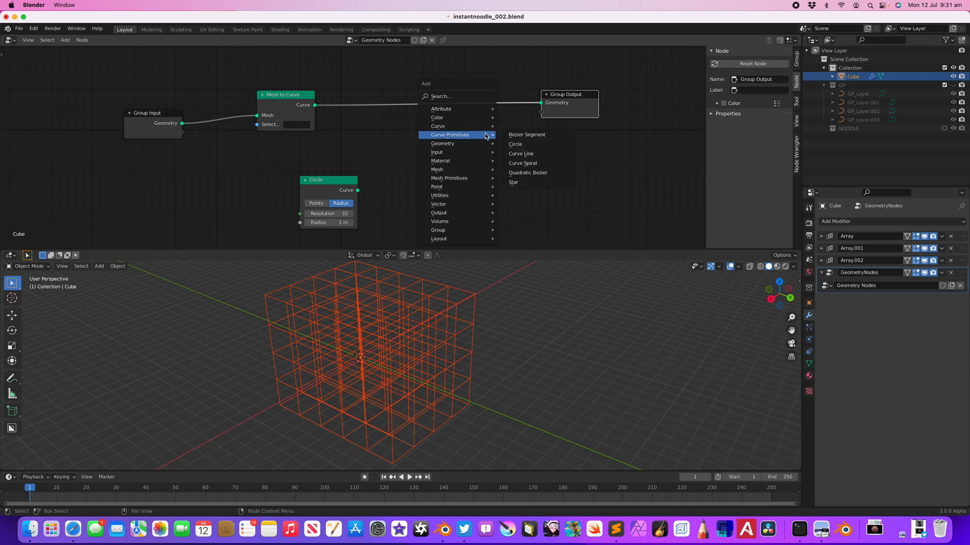
pyautogui.click(474, 97)
pyautogui.write('curve to mesh')
pyautogui.press('Return')
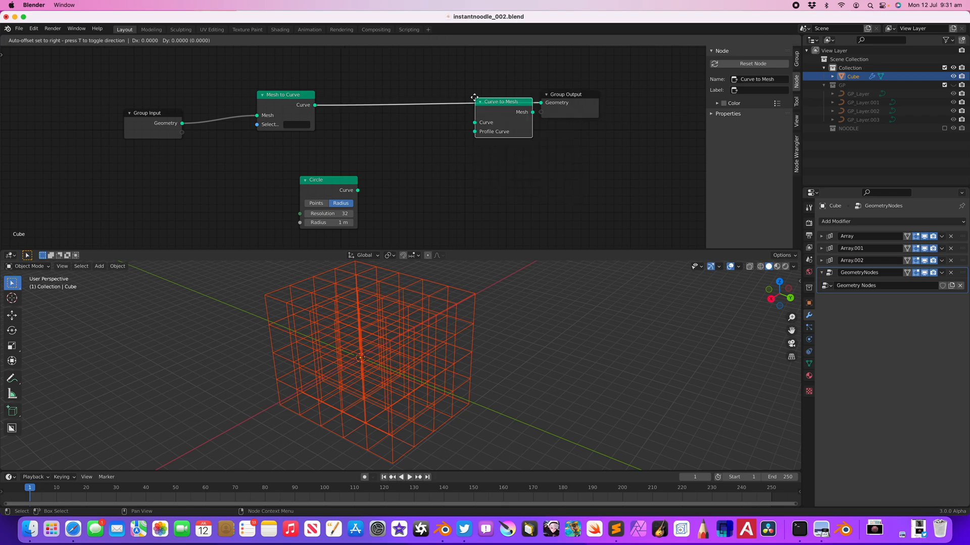
pyautogui.click(446, 129)
pyautogui.moveTo(309, 99); pyautogui.dragTo(354, 71)
pyautogui.scroll(-2, 419, 126)
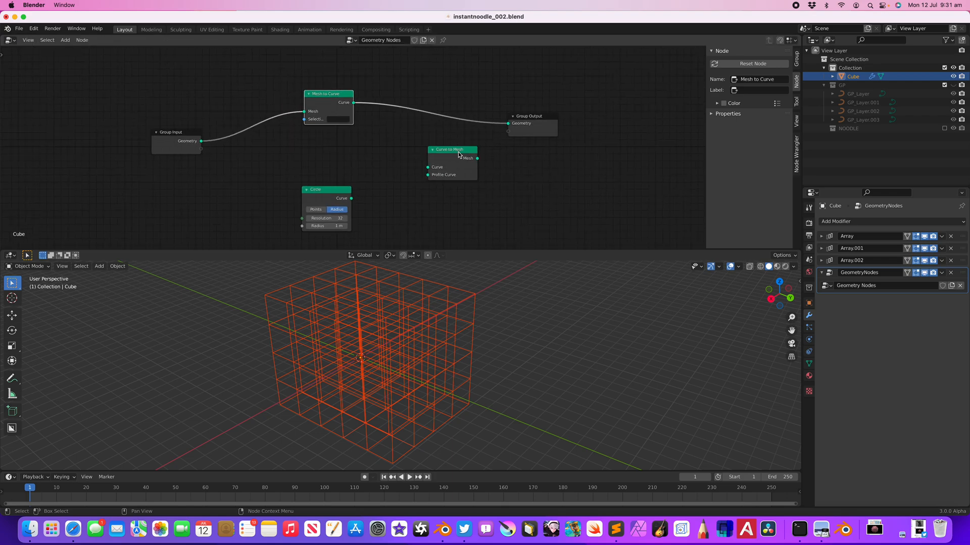
pyautogui.moveTo(458, 152); pyautogui.dragTo(463, 169)
# Step: Delete the Mesh to Curve node from the node tree
pyautogui.moveTo(324, 104)
pyautogui.mouseDown()
pyautogui.moveTo(335, 96)
pyautogui.moveTo(325, 98)
pyautogui.mouseUp()
pyautogui.press('x')
pyautogui.moveTo(282, 94); pyautogui.dragTo(296, 107, button='middle')
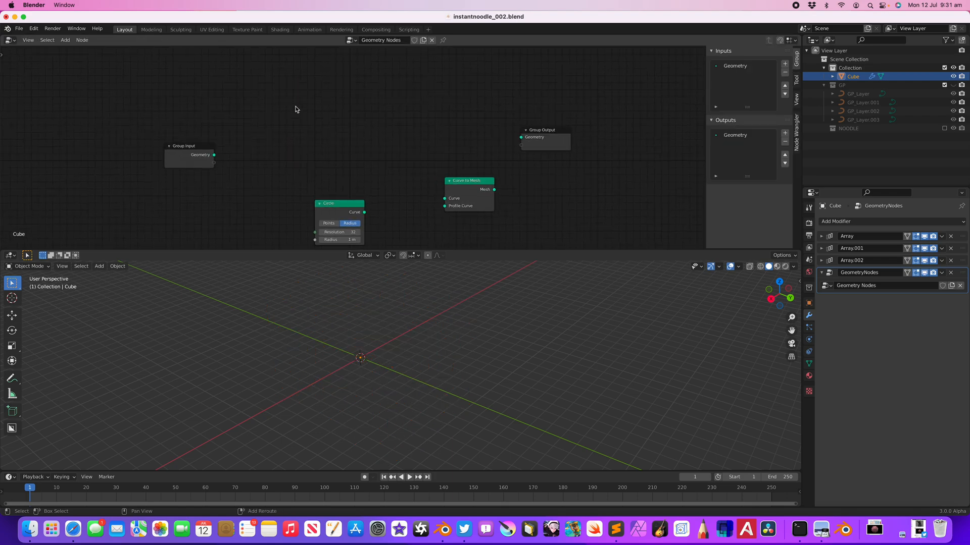
# Step: Add a Point Instance node above the Circle node, between Group Input and Group Output
pyautogui.hotkey('shift', 'a')
pyautogui.click(296, 108)
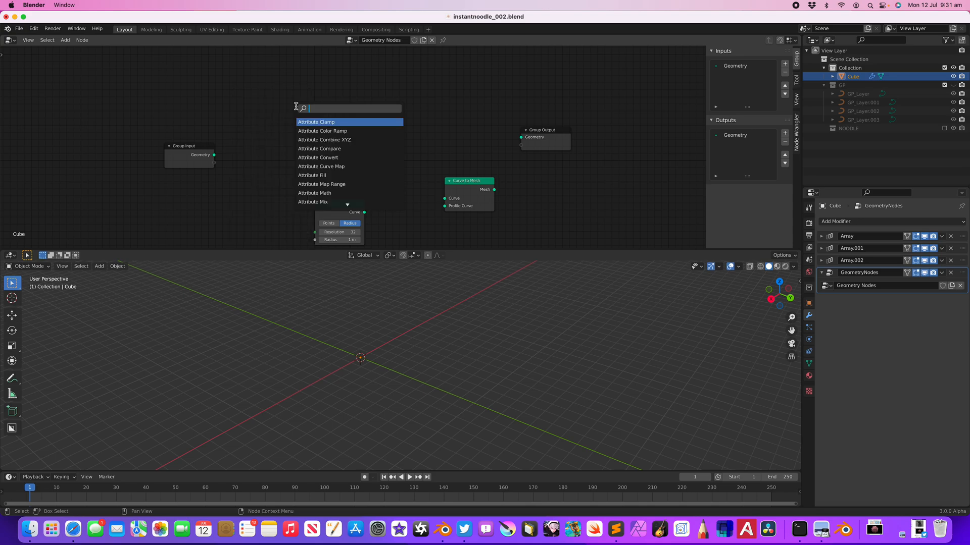
pyautogui.write('instan')
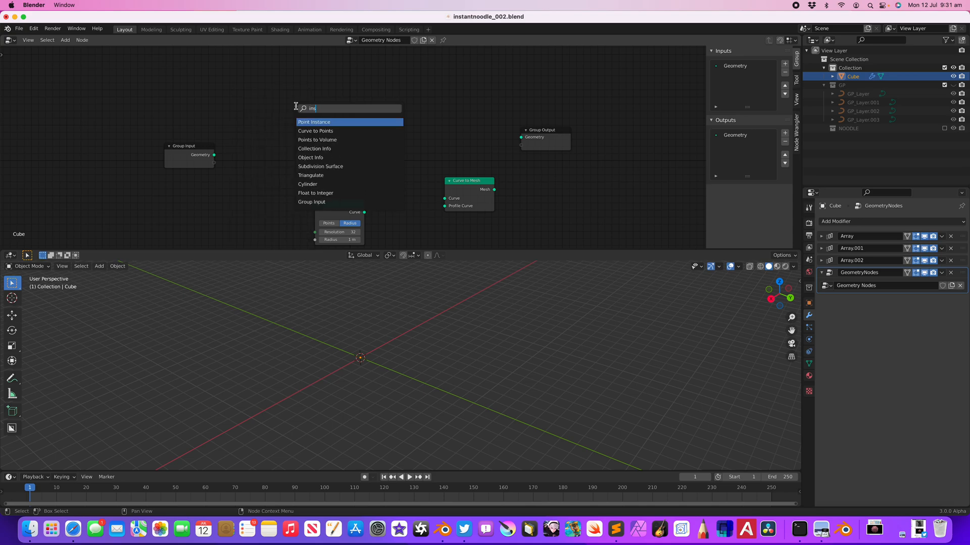
pyautogui.click(312, 122)
pyautogui.click(347, 112)
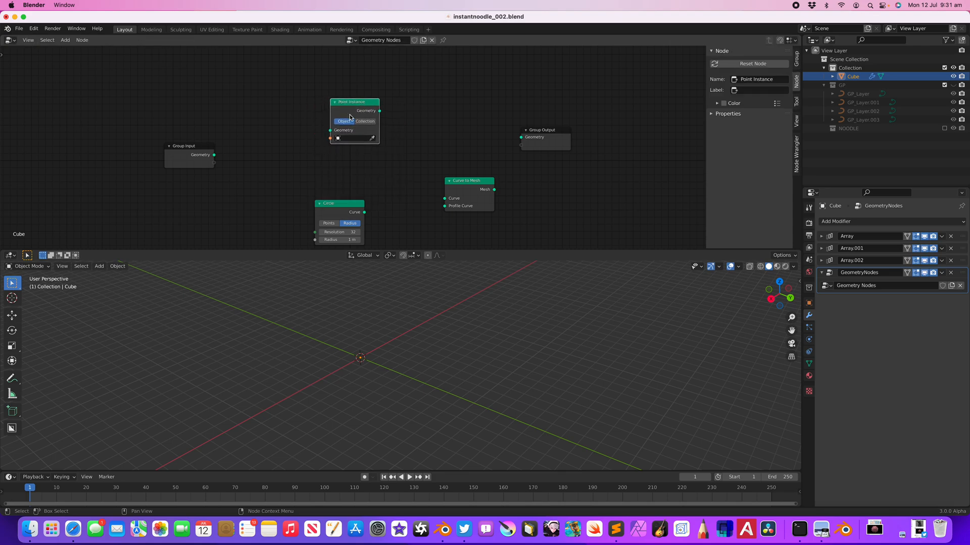
# Step: Set the Point Instance node to instance the NOODLE collection with Whole Collection disabled
pyautogui.scroll(1, 357, 124)
pyautogui.click(367, 118)
pyautogui.click(360, 146)
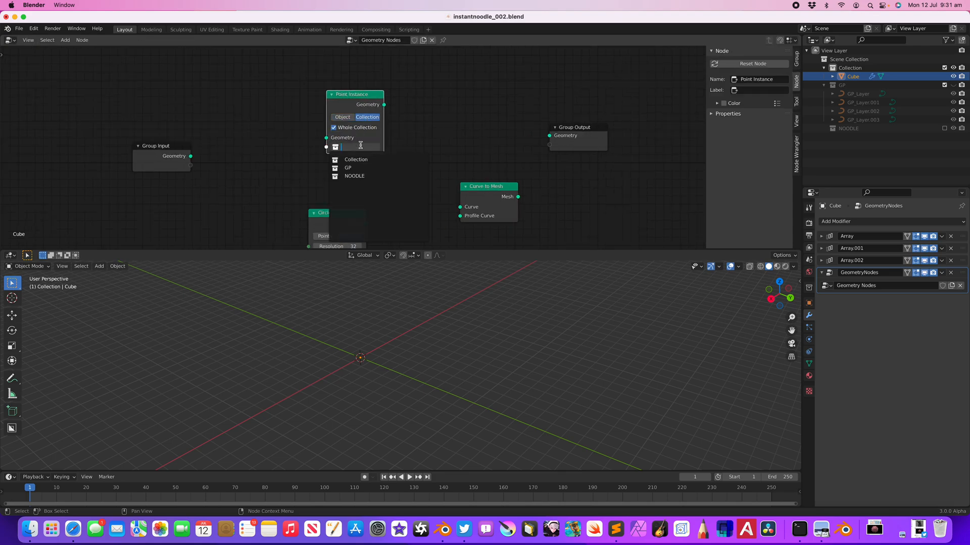
pyautogui.click(369, 176)
pyautogui.click(334, 129)
# Step: Connect Group Input's geometry through the Point Instance node to Group Output
pyautogui.moveTo(191, 156); pyautogui.dragTo(326, 137)
pyautogui.moveTo(383, 104); pyautogui.dragTo(546, 140)
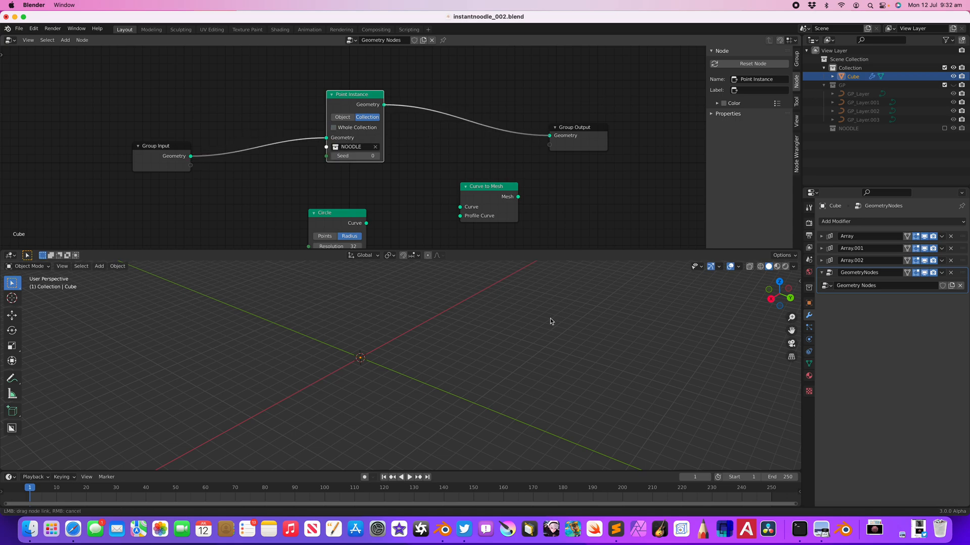
pyautogui.moveTo(495, 372); pyautogui.dragTo(447, 317, button='middle')
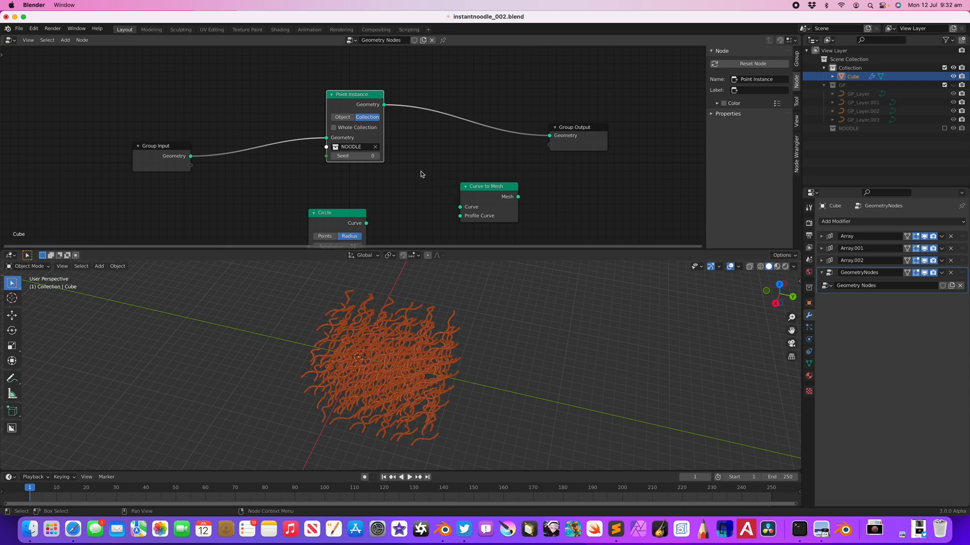
pyautogui.click(832, 77)
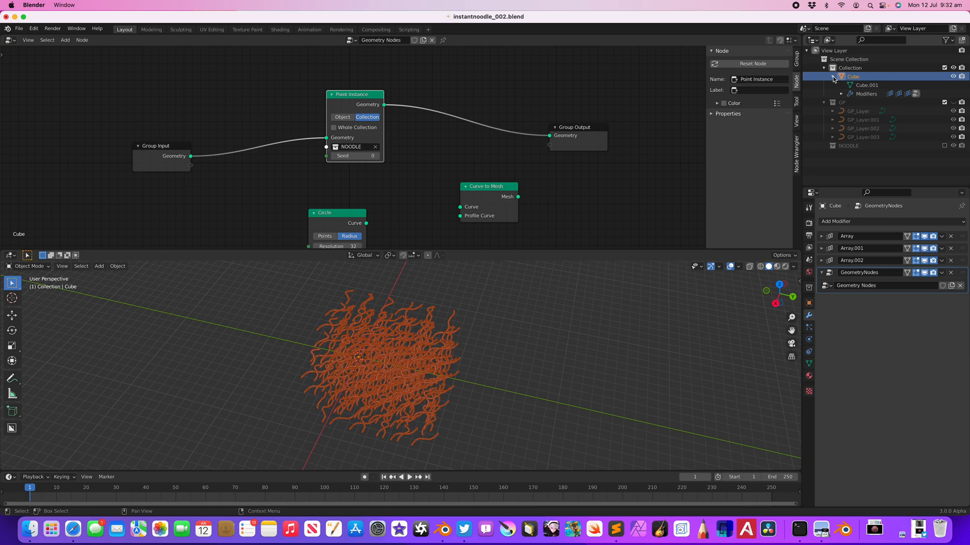
pyautogui.click(832, 77)
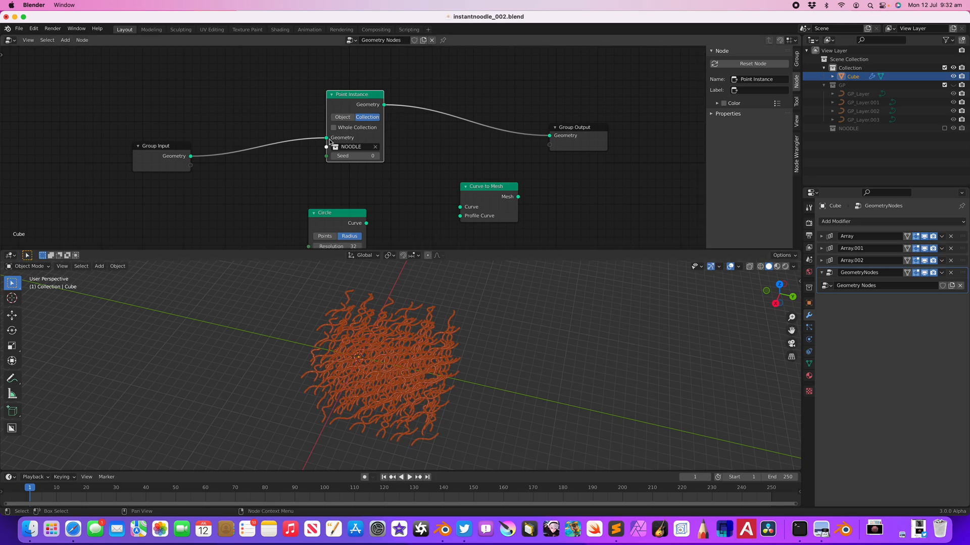
# Step: Disconnect Group Input from Point Instance and re-enable the NOODLE collection in the view layer
pyautogui.moveTo(328, 138); pyautogui.dragTo(283, 173)
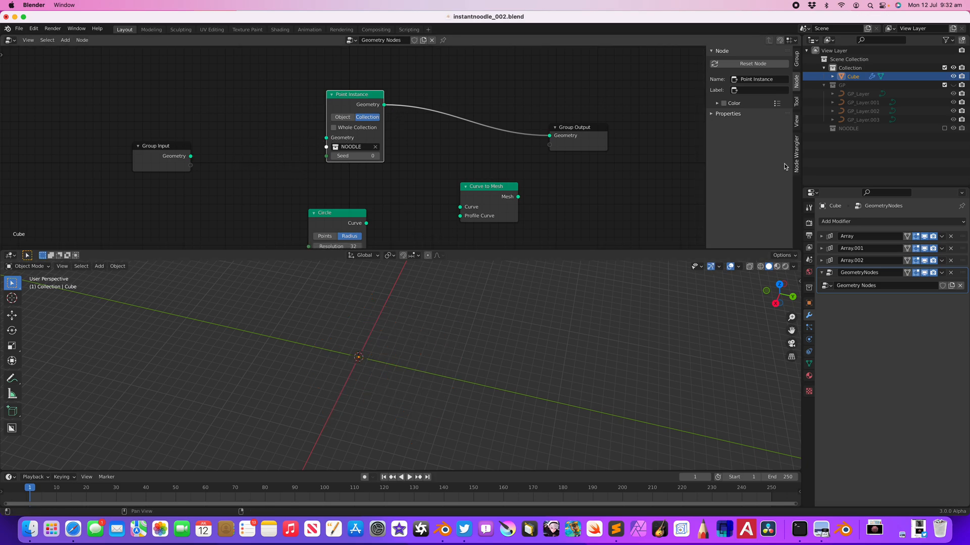
pyautogui.click(944, 128)
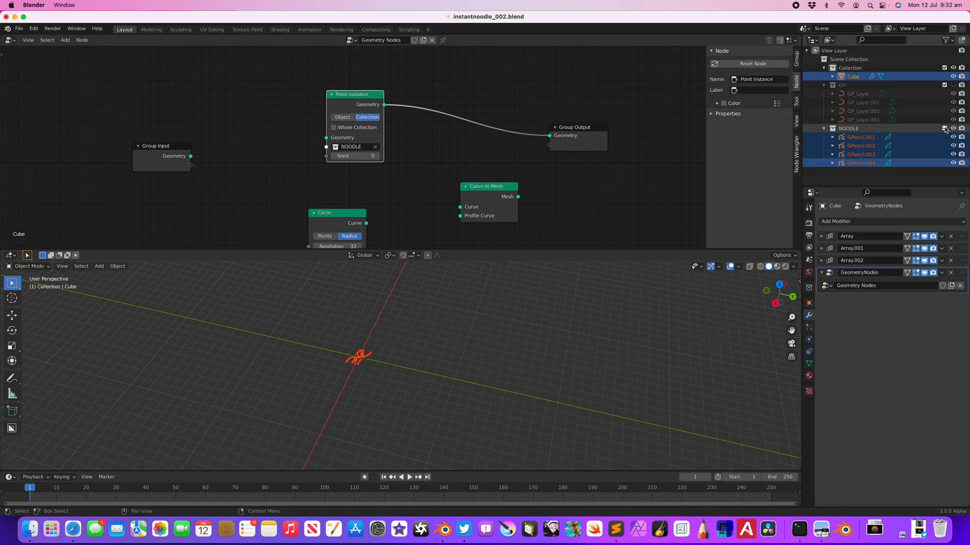
# Step: Examine the object data and stroke shape of GPencil.001 in the NOODLE collection
pyautogui.click(860, 137)
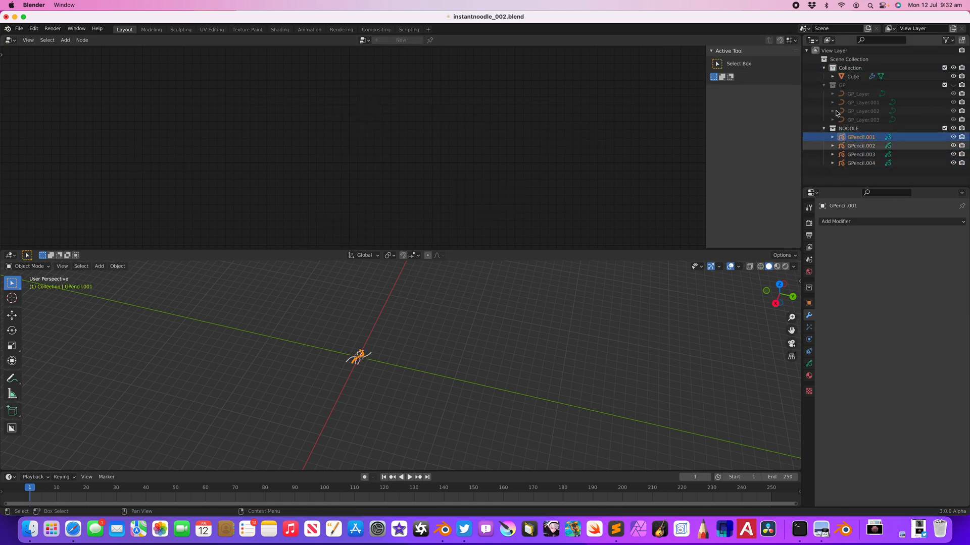
pyautogui.click(850, 95)
pyautogui.click(854, 102)
pyautogui.click(860, 137)
pyautogui.click(809, 364)
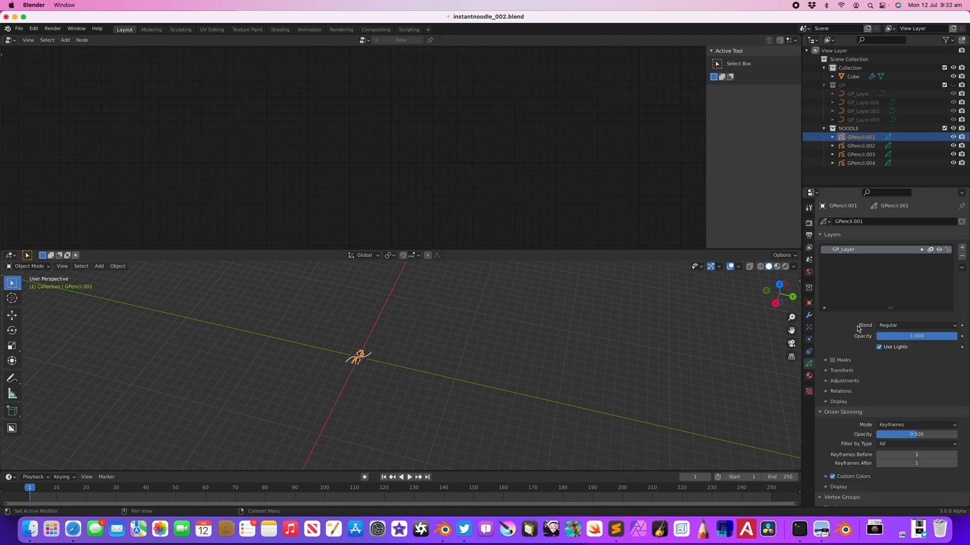
pyautogui.press('Tab')
pyautogui.scroll(8, 482, 339)
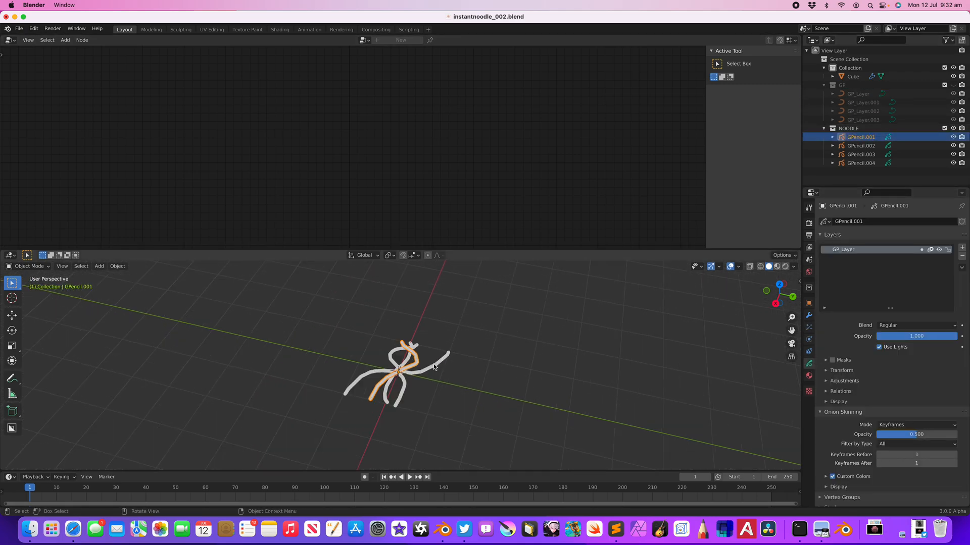
pyautogui.moveTo(438, 364); pyautogui.dragTo(484, 385, button='middle')
pyautogui.press('Tab')
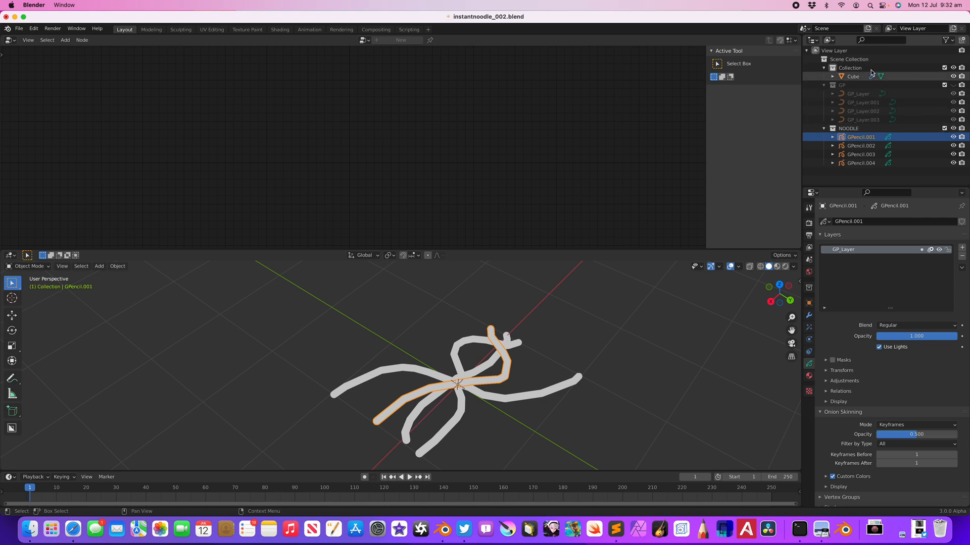
# Step: Reconnect the Cube's Group Input geometry to Point Instance and set the instance Seed to 1
pyautogui.click(856, 77)
pyautogui.moveTo(187, 129); pyautogui.dragTo(329, 112)
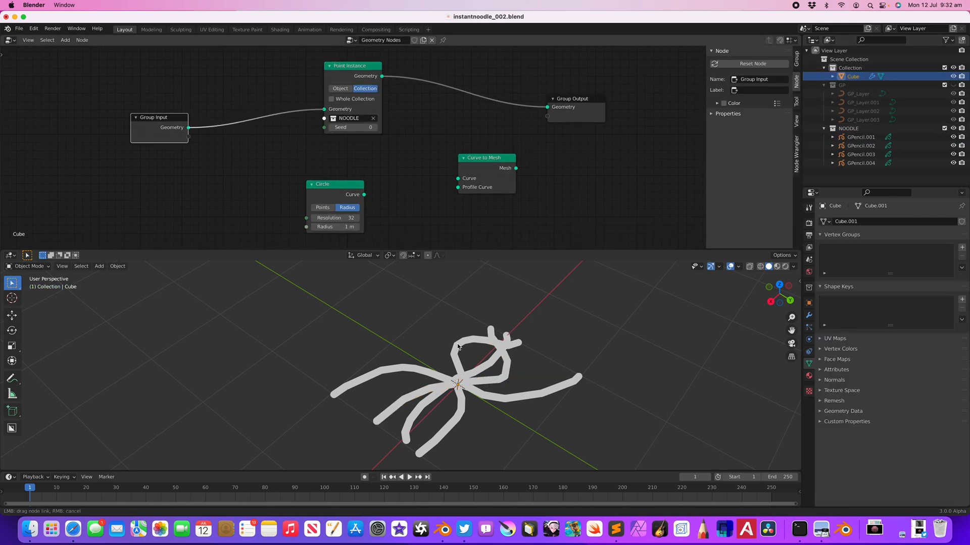
pyautogui.scroll(-3, 468, 342)
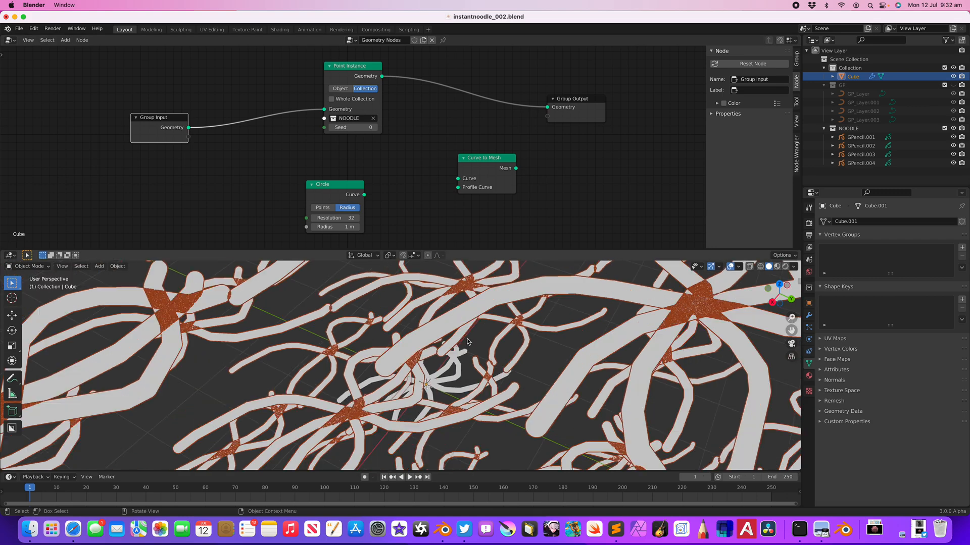
pyautogui.scroll(-4, 467, 341)
pyautogui.scroll(-6, 469, 342)
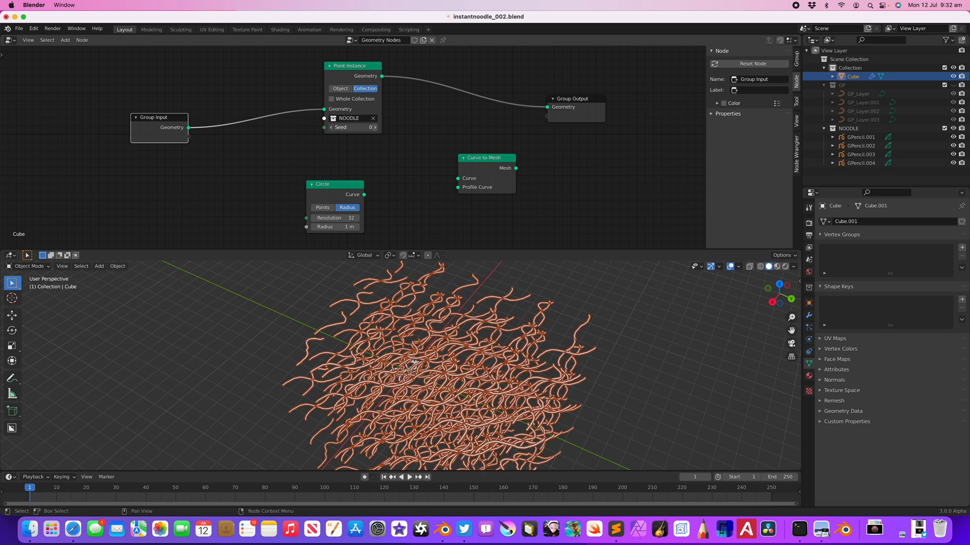
pyautogui.click(374, 128)
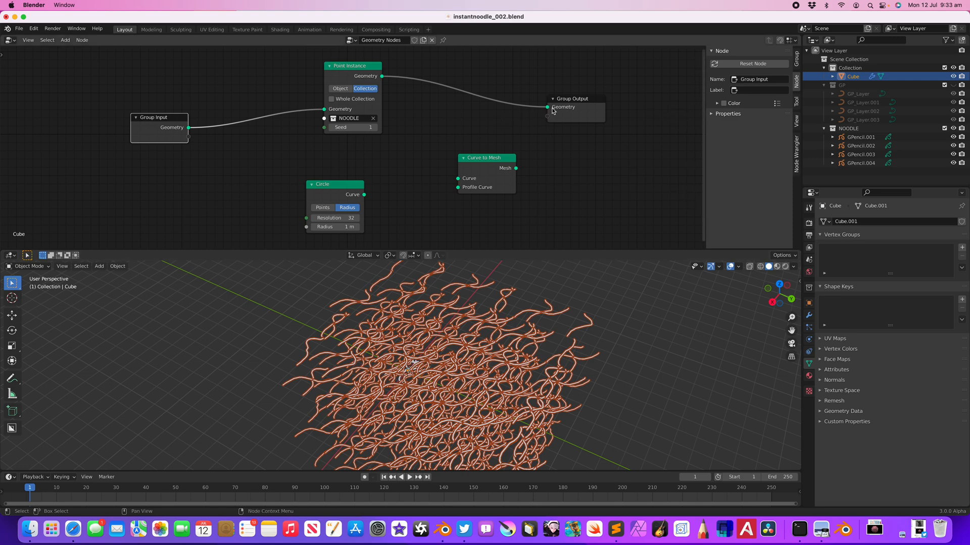
# Step: Disconnect Point Instance from Group Output and move the Group Input node farther from the other nodes
pyautogui.moveTo(545, 108); pyautogui.dragTo(482, 125)
pyautogui.hscroll(-2, 307, 102)
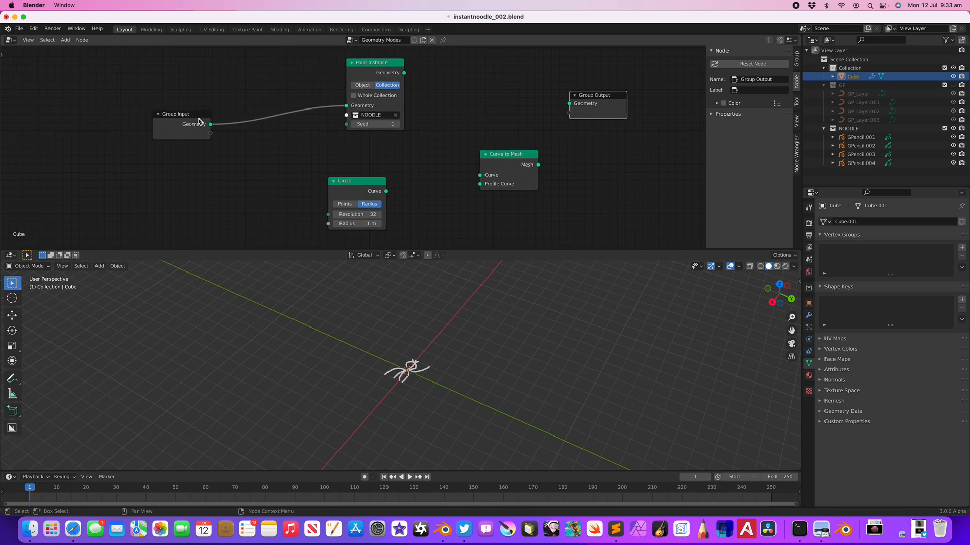
pyautogui.moveTo(203, 121); pyautogui.dragTo(104, 135)
# Step: Add an Attribute Randomize node and insert it on the link between Group Input and Point Instance
pyautogui.hotkey('shift', 'a')
pyautogui.click(199, 116)
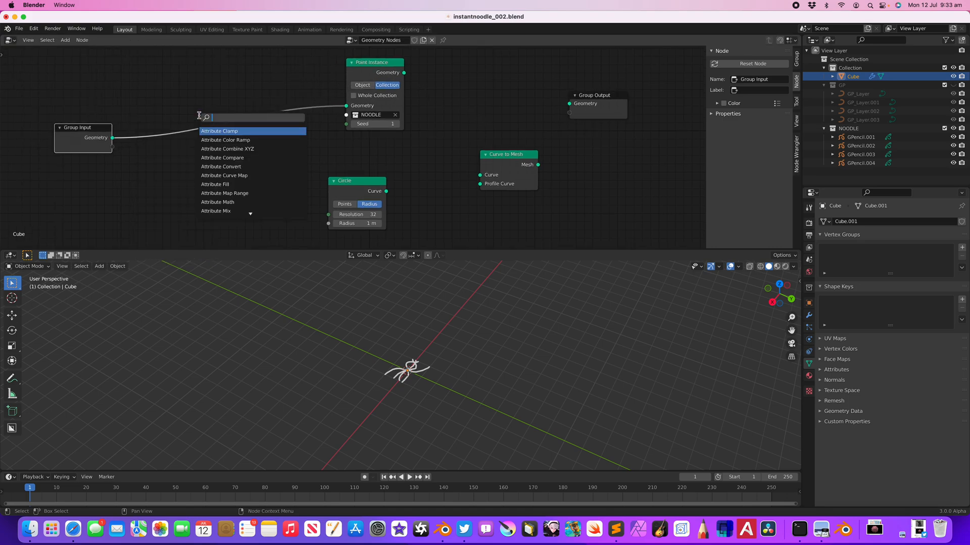
pyautogui.write('randomi')
pyautogui.press('Return')
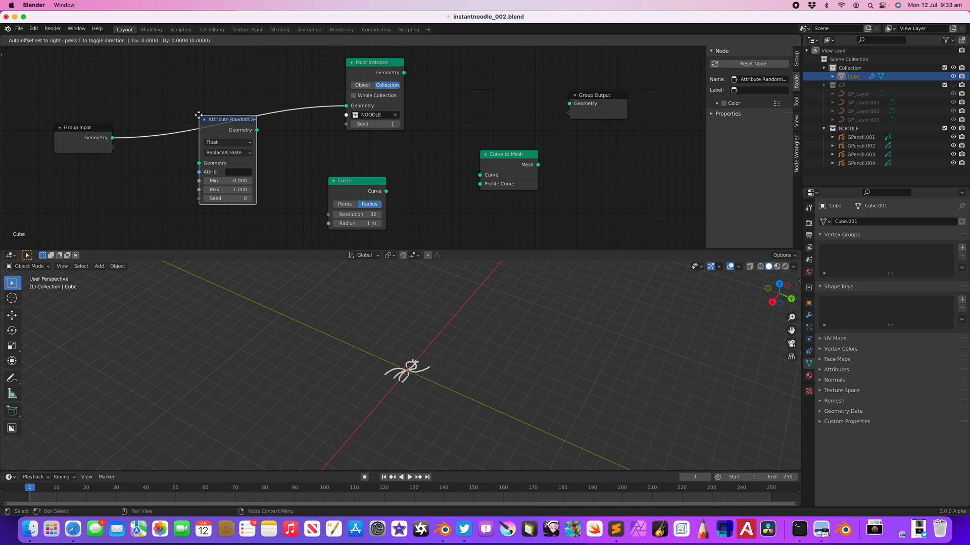
pyautogui.click(433, 96)
pyautogui.moveTo(410, 155); pyautogui.dragTo(352, 134)
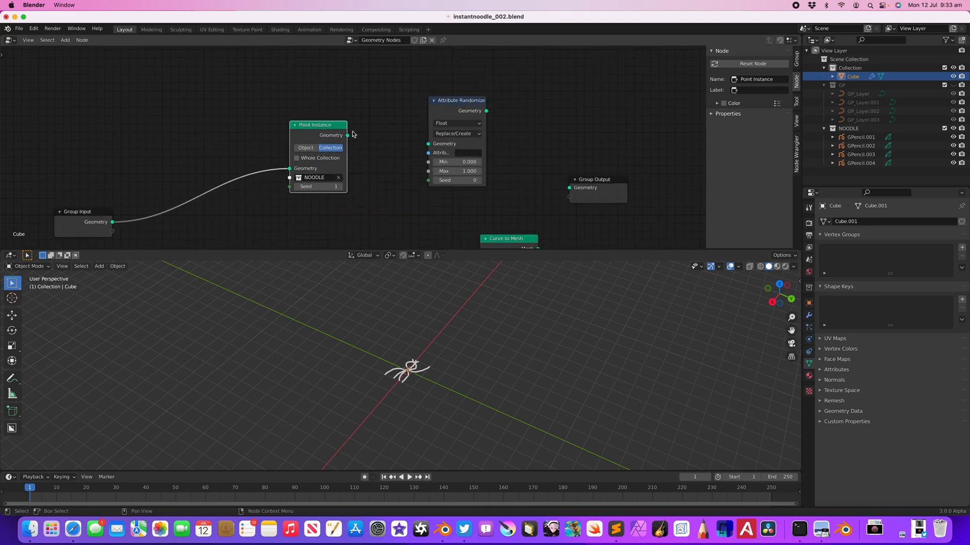
pyautogui.moveTo(469, 101); pyautogui.dragTo(239, 126)
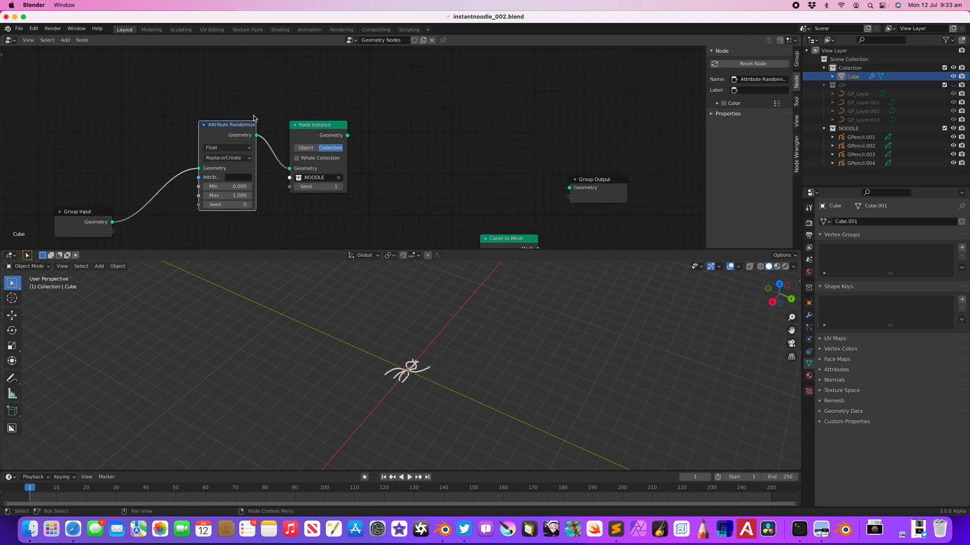
# Step: Set Attribute Randomize to the rotation attribute with Min -19.8 and Max 53.8, and space the nodes apart
pyautogui.moveTo(239, 126); pyautogui.dragTo(315, 86, button='middle')
pyautogui.click(315, 137)
pyautogui.write('rotation')
pyautogui.press('Return')
pyautogui.scroll(-1, 347, 137)
pyautogui.moveTo(638, 127); pyautogui.dragTo(599, 116)
pyautogui.moveTo(389, 76); pyautogui.dragTo(422, 70)
pyautogui.moveTo(310, 133); pyautogui.dragTo(353, 140)
pyautogui.moveTo(287, 84); pyautogui.dragTo(245, 84)
pyautogui.scroll(3, 302, 120)
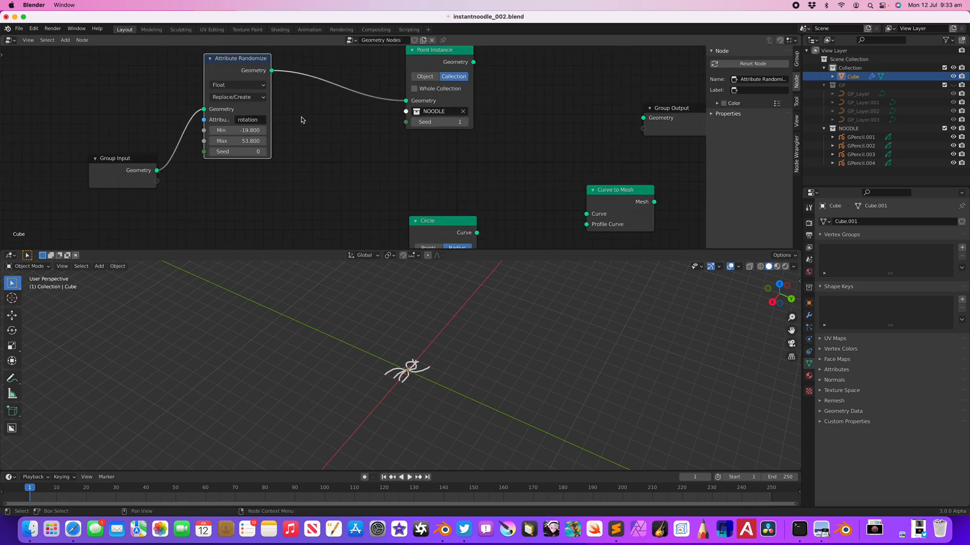
# Step: Add an Attribute Vector Math node and insert it between Attribute Randomize and Point Instance
pyautogui.hotkey('shift', 'a')
pyautogui.click(320, 114)
pyautogui.write('at')
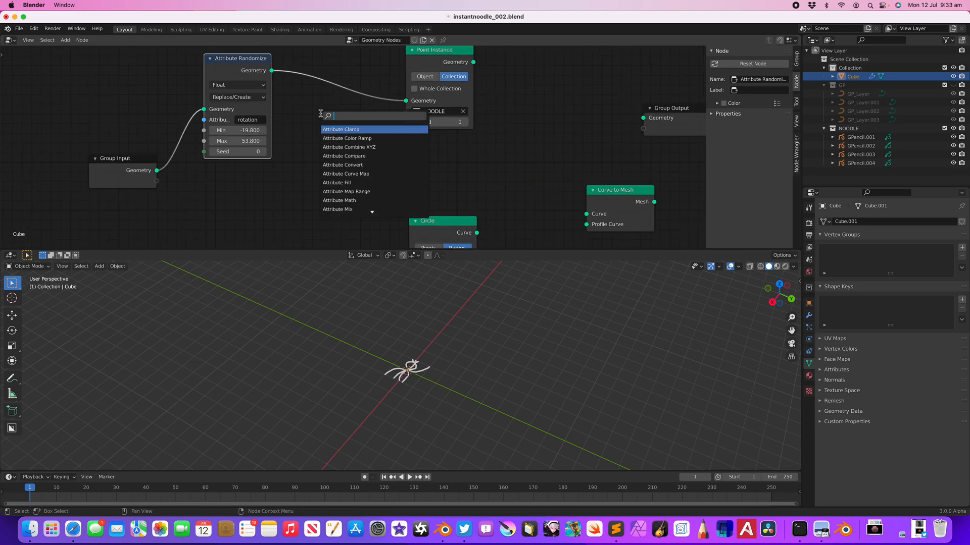
pyautogui.write('tribute ve')
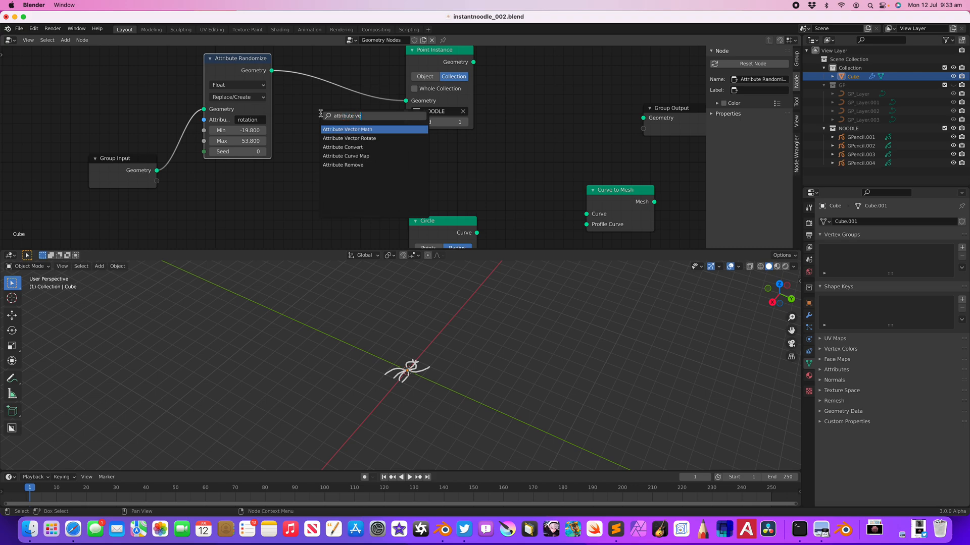
pyautogui.press('Return')
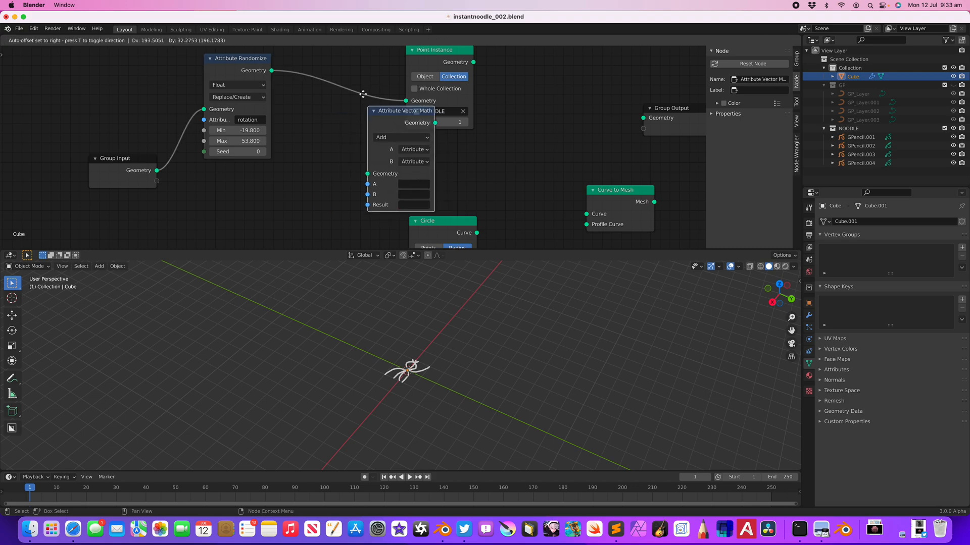
pyautogui.click(319, 69)
# Step: Set the Attribute Vector Math operation to Snap with input B as a Vector of 90, 90, 90
pyautogui.click(364, 107)
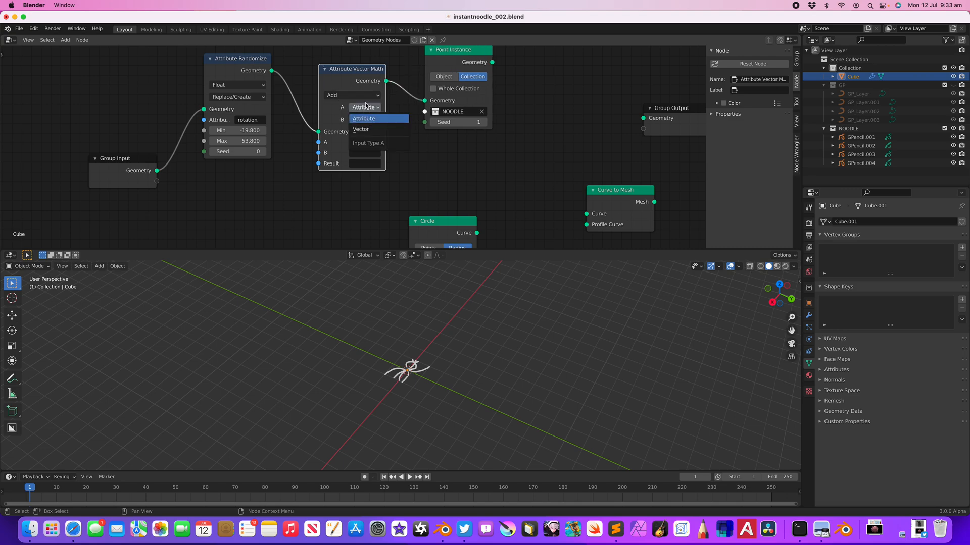
pyautogui.click(352, 95)
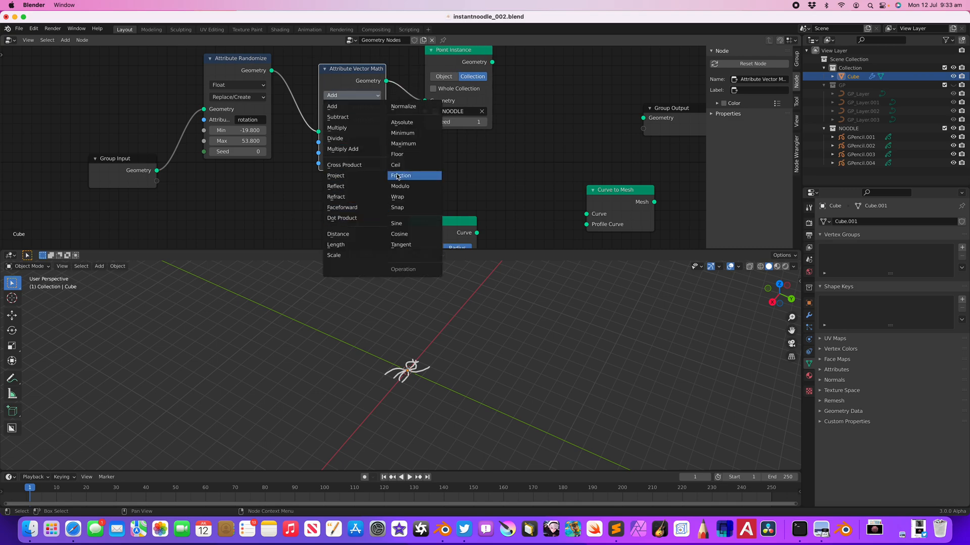
pyautogui.click(399, 207)
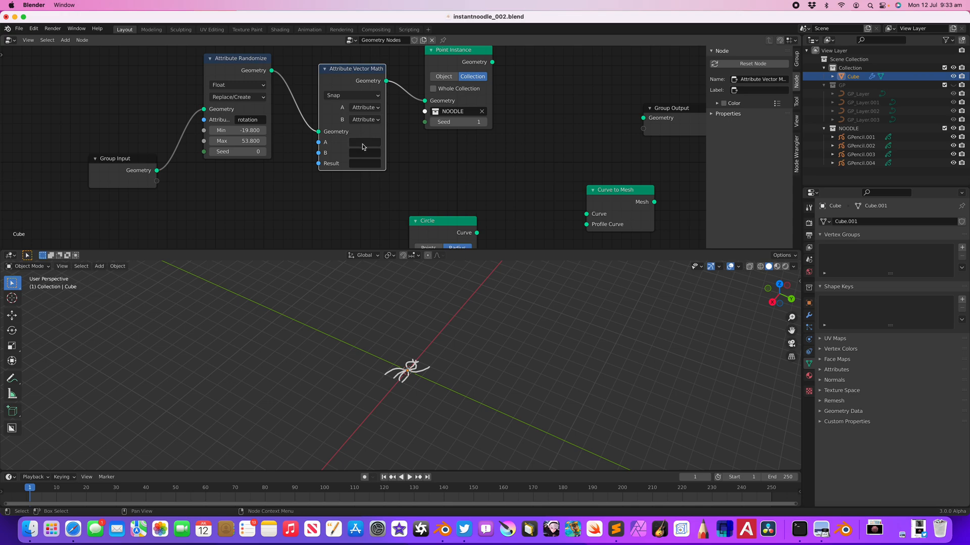
pyautogui.click(365, 119)
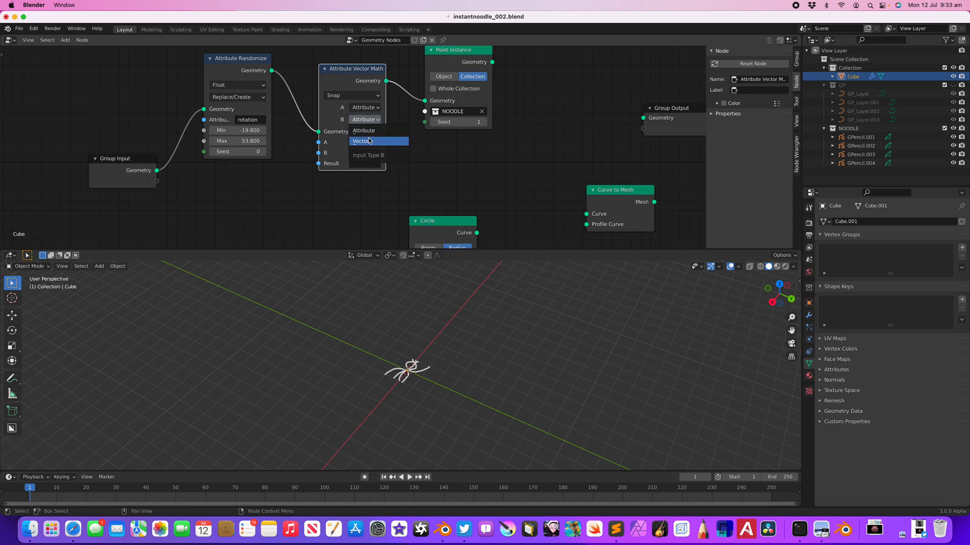
pyautogui.click(364, 141)
pyautogui.click(353, 163)
pyautogui.write('90')
pyautogui.press('Return')
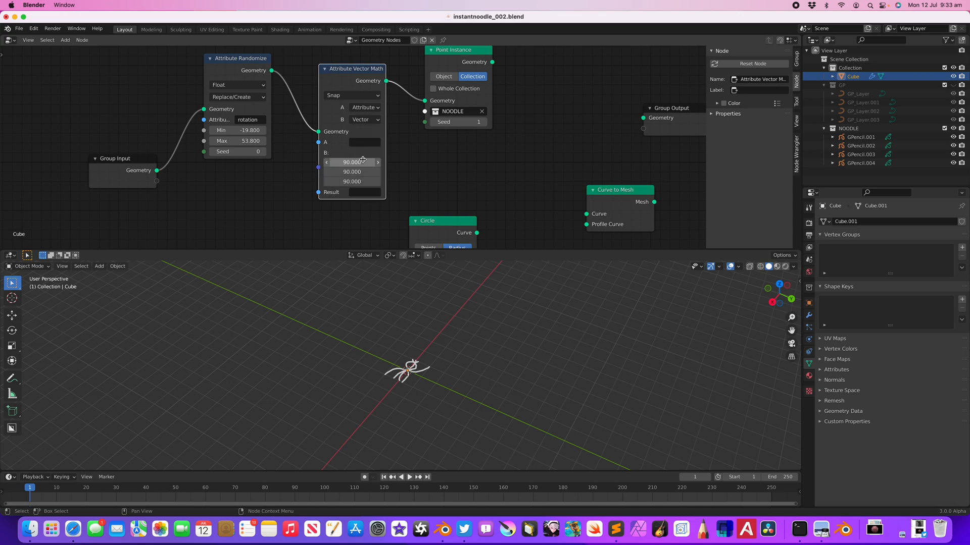
# Step: Set both the A attribute and the Result attribute of Attribute Vector Math to rotation
pyautogui.click(364, 142)
pyautogui.write('rotation')
pyautogui.press('Return')
pyautogui.hotkey('ctrl', 'c')
pyautogui.hotkey('ctrl', 'v')
# Step: Split the 3D viewport vertically and change the new area into a Spreadsheet editor
pyautogui.moveTo(796, 251); pyautogui.dragTo(470, 263)
pyautogui.click(481, 255)
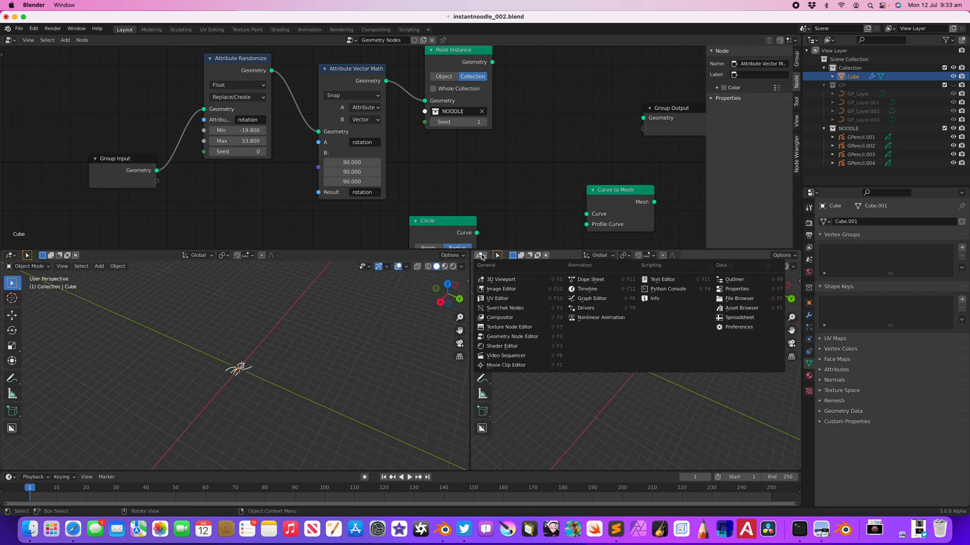
pyautogui.click(739, 317)
# Step: Connect Attribute Vector Math's geometry directly to Group Output and inspect the rotation column in the spreadsheet
pyautogui.scroll(-1, 443, 122)
pyautogui.scroll(-1, 442, 122)
pyautogui.moveTo(382, 90); pyautogui.dragTo(601, 121)
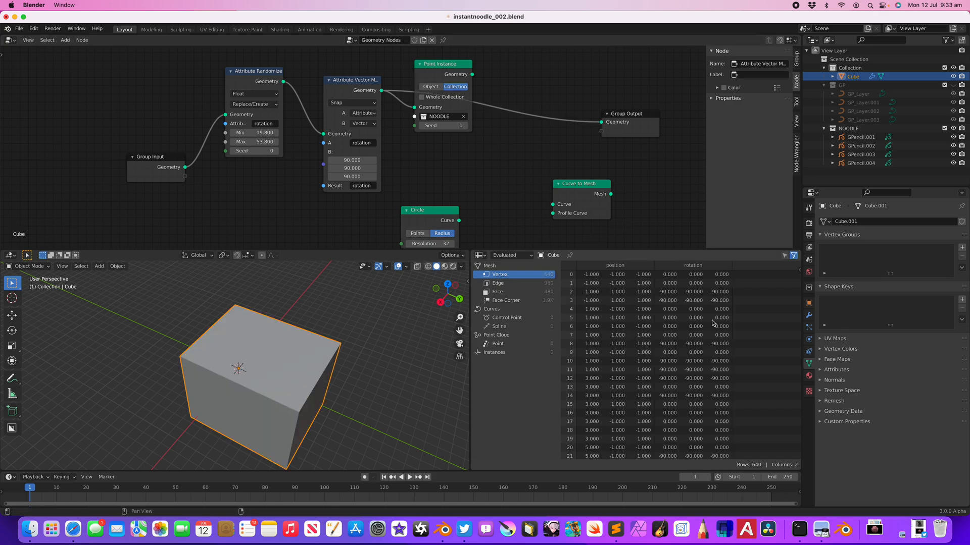
pyautogui.scroll(-1, 716, 338)
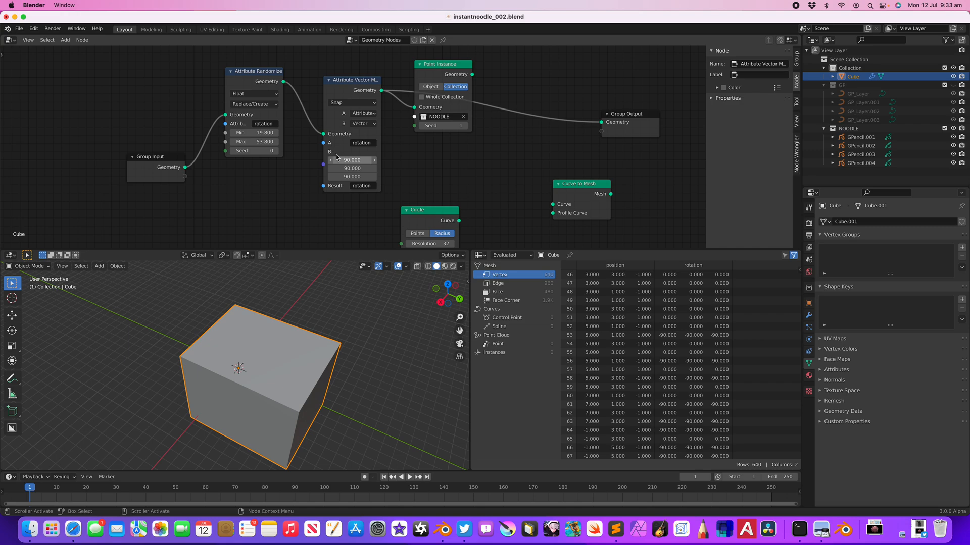
# Step: Set Attribute Randomize's data type to Vector, with minimum -9.4 and maximum 14 on all axes, and its seed to 152
pyautogui.moveTo(255, 132); pyautogui.dragTo(246, 133)
pyautogui.click(255, 104)
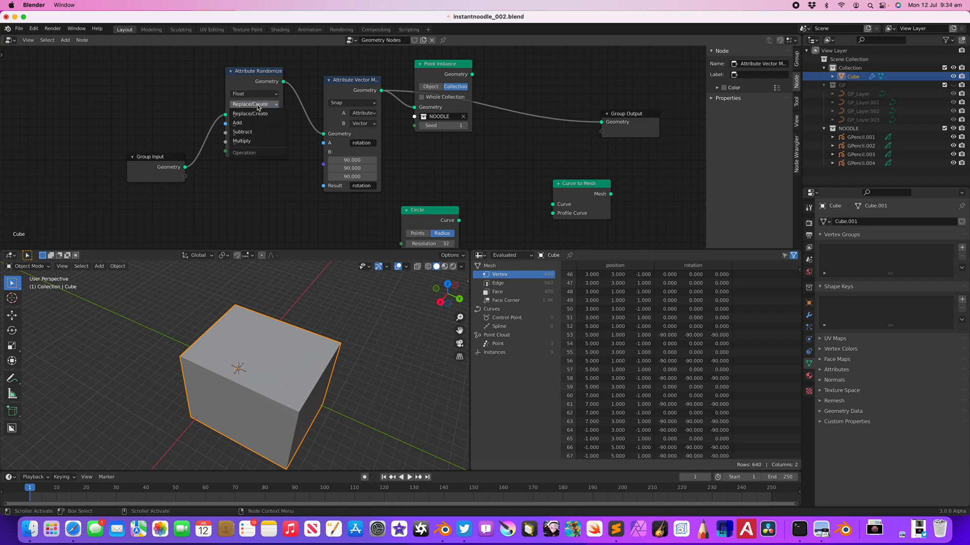
pyautogui.click(255, 114)
pyautogui.click(254, 94)
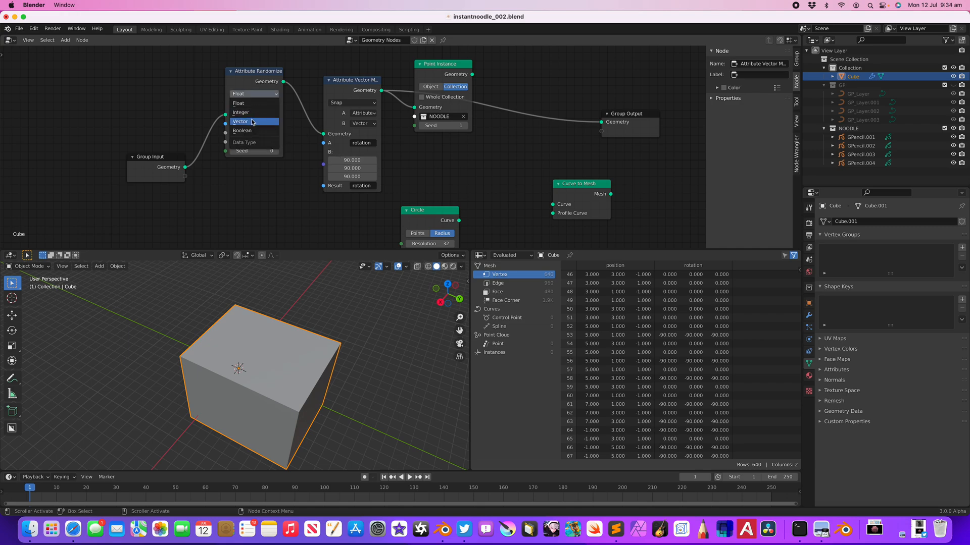
pyautogui.click(252, 123)
pyautogui.moveTo(262, 139); pyautogui.dragTo(273, 157)
pyautogui.moveTo(254, 200); pyautogui.dragTo(303, 200)
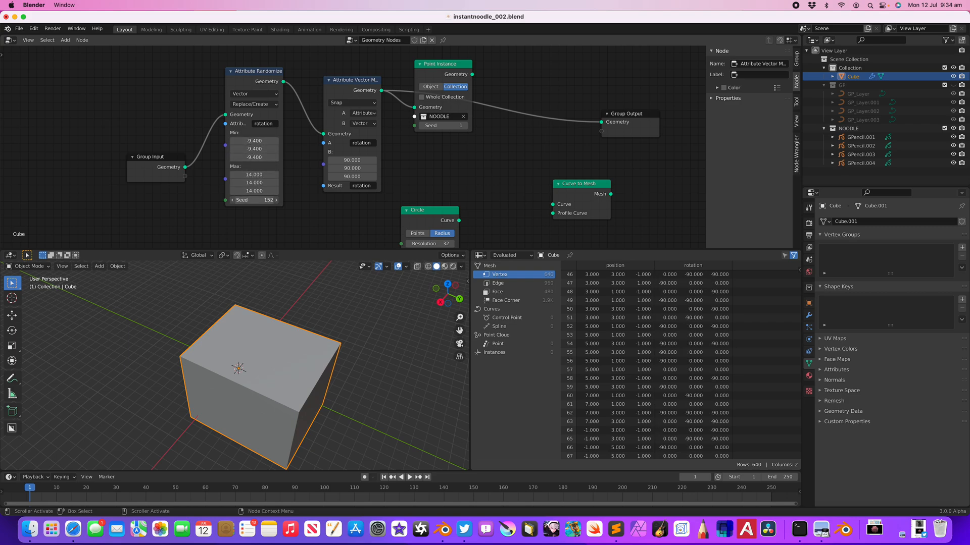
# Step: Reconnect Point Instance's geometry to Group Output and inspect the noodle block from several angles
pyautogui.moveTo(420, 112); pyautogui.dragTo(402, 118, button='middle')
pyautogui.moveTo(453, 81); pyautogui.dragTo(584, 128)
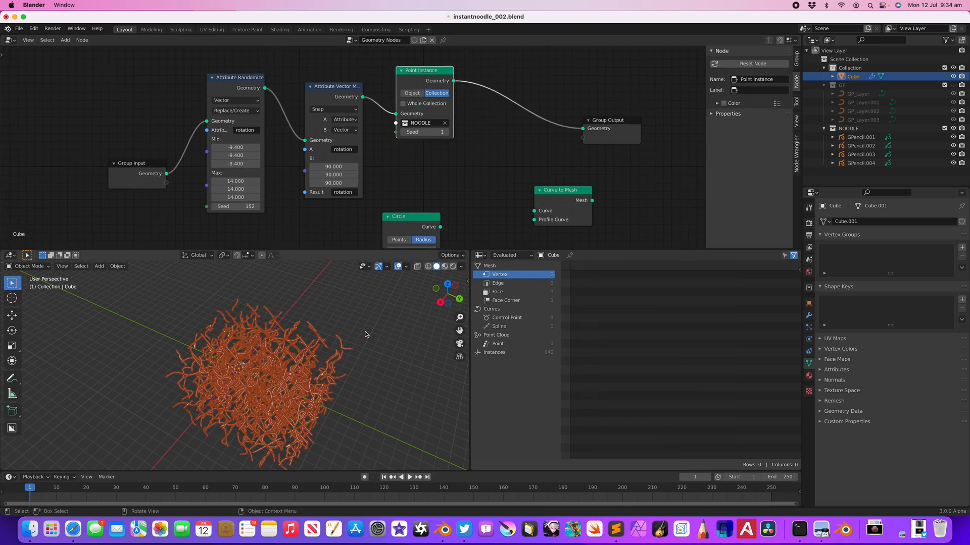
pyautogui.moveTo(365, 330); pyautogui.dragTo(366, 331, button='middle')
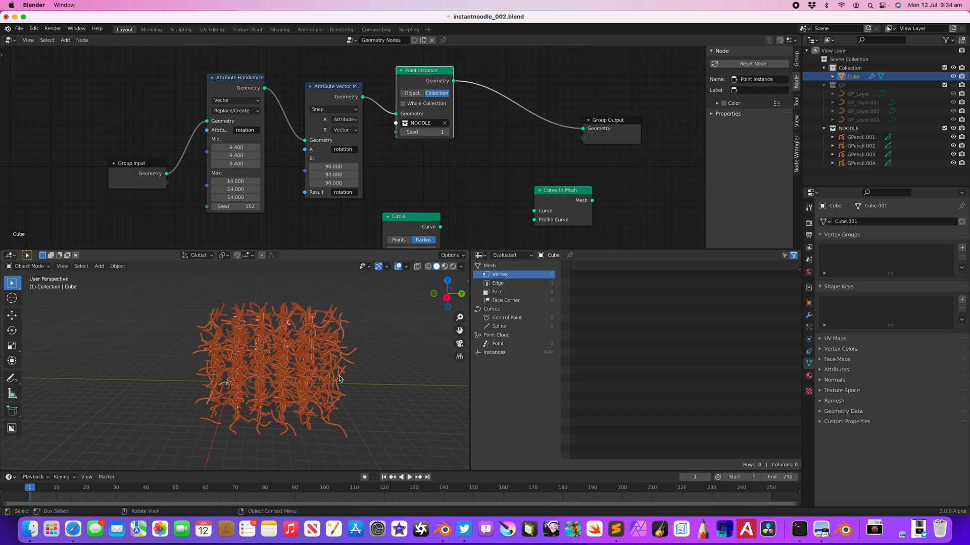
pyautogui.click(336, 357)
pyautogui.moveTo(355, 352); pyautogui.dragTo(423, 240, button='middle')
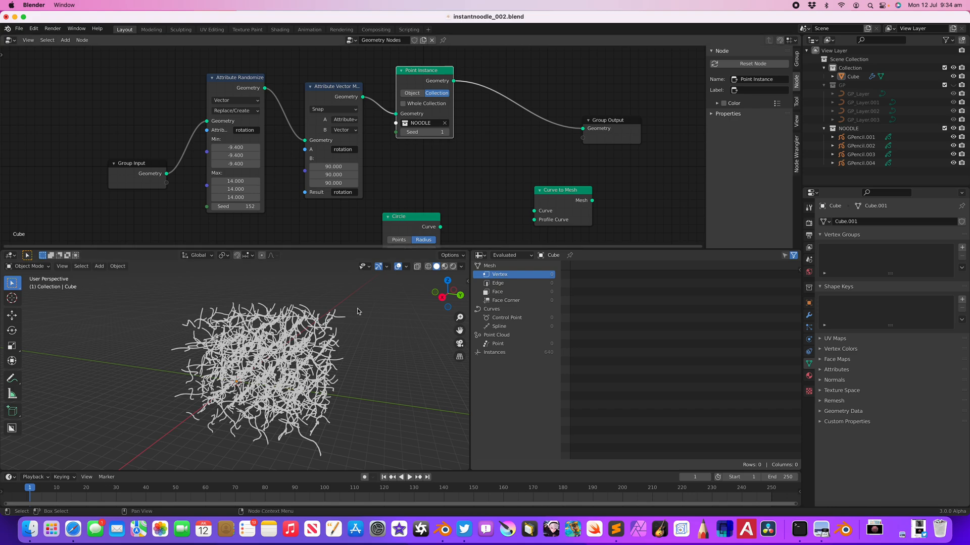
pyautogui.scroll(4, 311, 390)
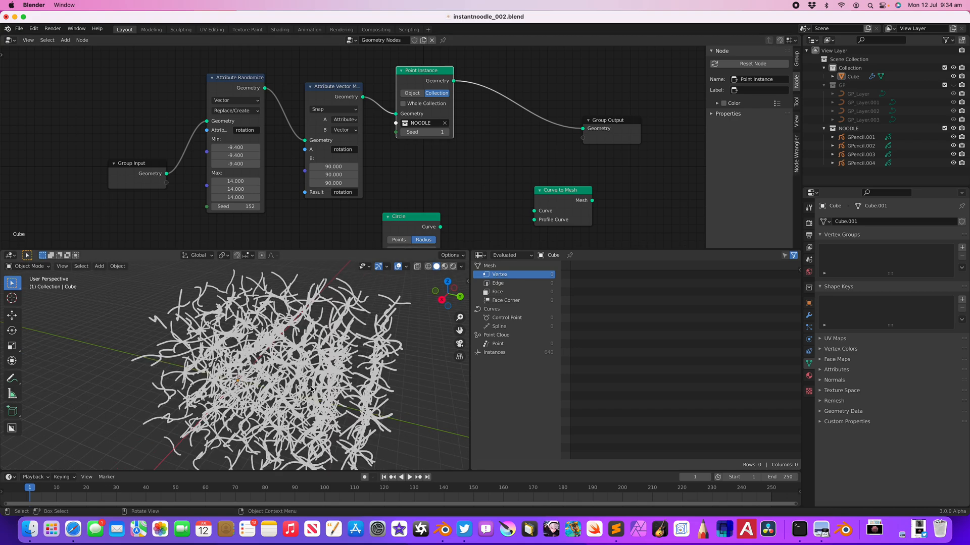
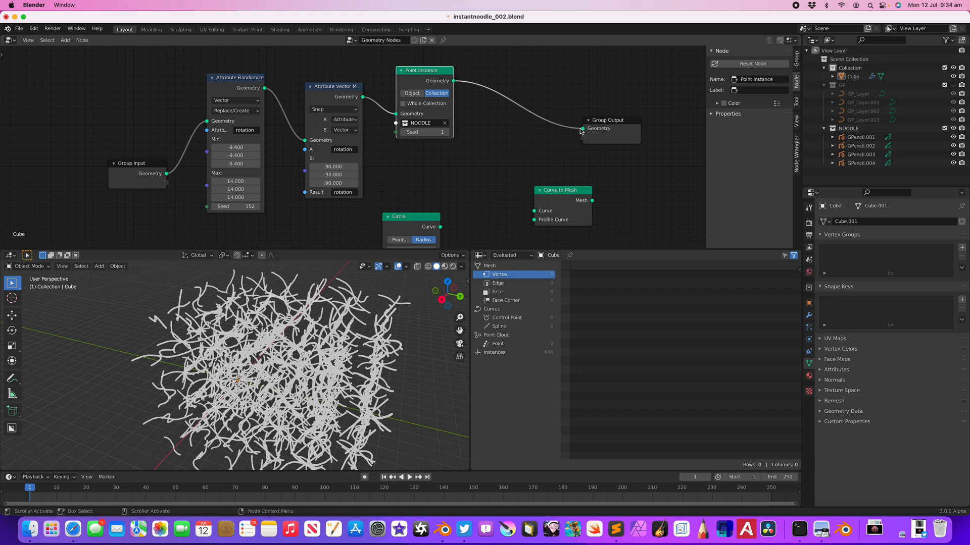
# Step: Detach Point Instance from Group Output, switch its instanced collection to GP, and connect it to the output again
pyautogui.moveTo(579, 129); pyautogui.dragTo(558, 137)
pyautogui.click(868, 139)
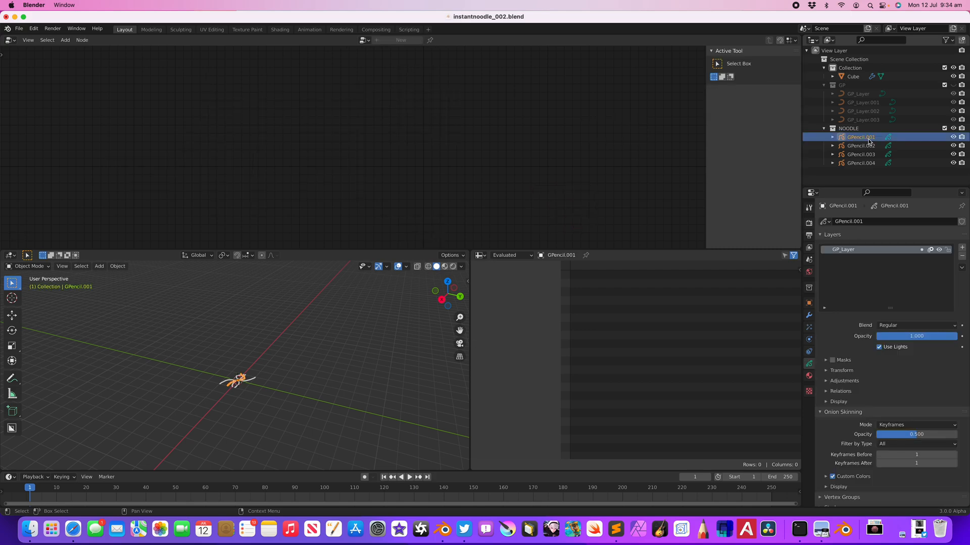
pyautogui.click(867, 146)
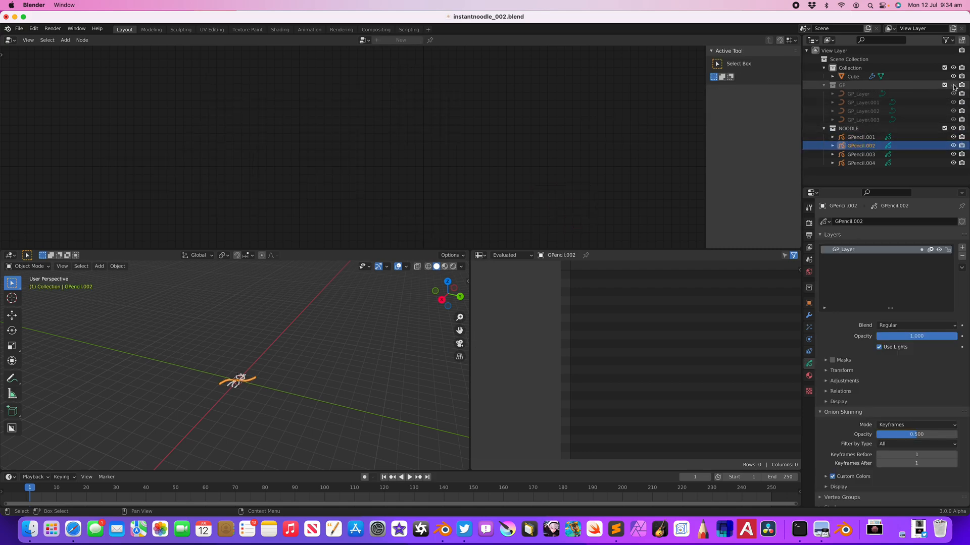
pyautogui.click(858, 97)
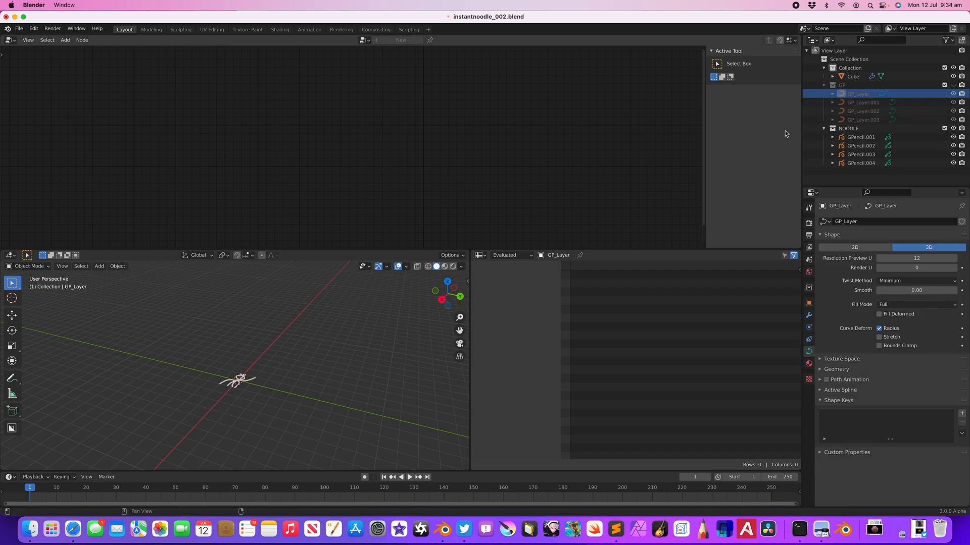
pyautogui.click(853, 76)
pyautogui.click(423, 123)
pyautogui.click(427, 144)
pyautogui.moveTo(454, 81); pyautogui.dragTo(583, 128)
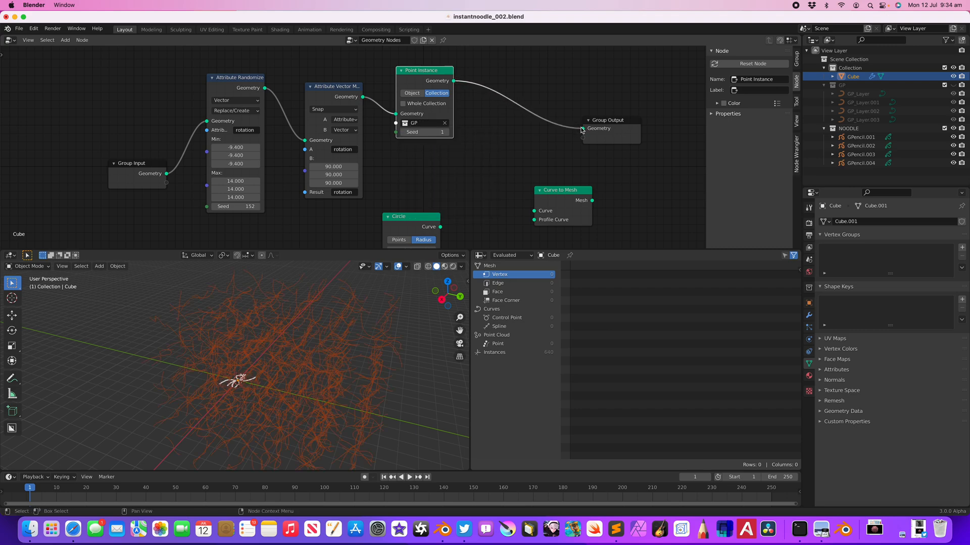
# Step: Hide the NOODLE collection in the viewport and set Attribute Randomize's seed to 300, moving Group Input away from it
pyautogui.moveTo(343, 335)
pyautogui.mouseDown(button='middle')
pyautogui.moveTo(361, 346)
pyautogui.moveTo(318, 331)
pyautogui.moveTo(310, 356)
pyautogui.mouseUp(button='middle')
pyautogui.click(952, 129)
pyautogui.moveTo(280, 199); pyautogui.dragTo(288, 173, button='middle')
pyautogui.moveTo(248, 182); pyautogui.dragTo(267, 182)
pyautogui.moveTo(151, 156); pyautogui.dragTo(117, 165)
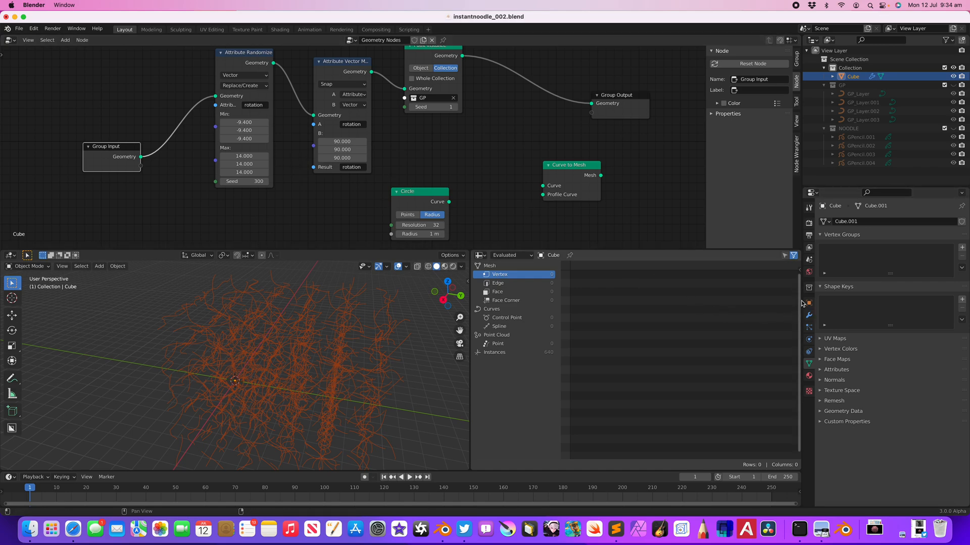
# Step: Add a Subdivision Surface modifier to the cube and place it above GeometryNodes in the modifier stack
pyautogui.click(809, 314)
pyautogui.click(855, 222)
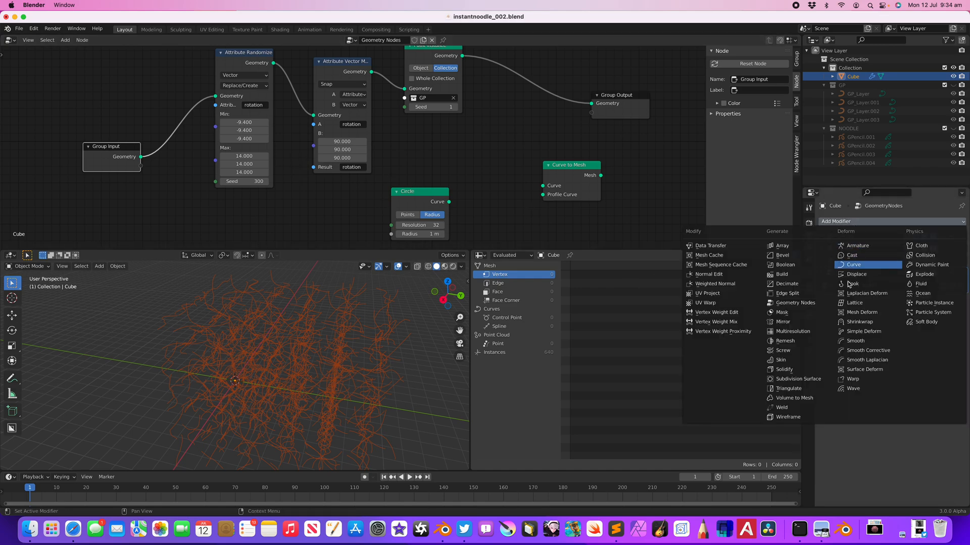
pyautogui.click(797, 379)
pyautogui.moveTo(963, 301); pyautogui.dragTo(962, 273)
pyautogui.moveTo(272, 379); pyautogui.dragTo(247, 377, button='middle')
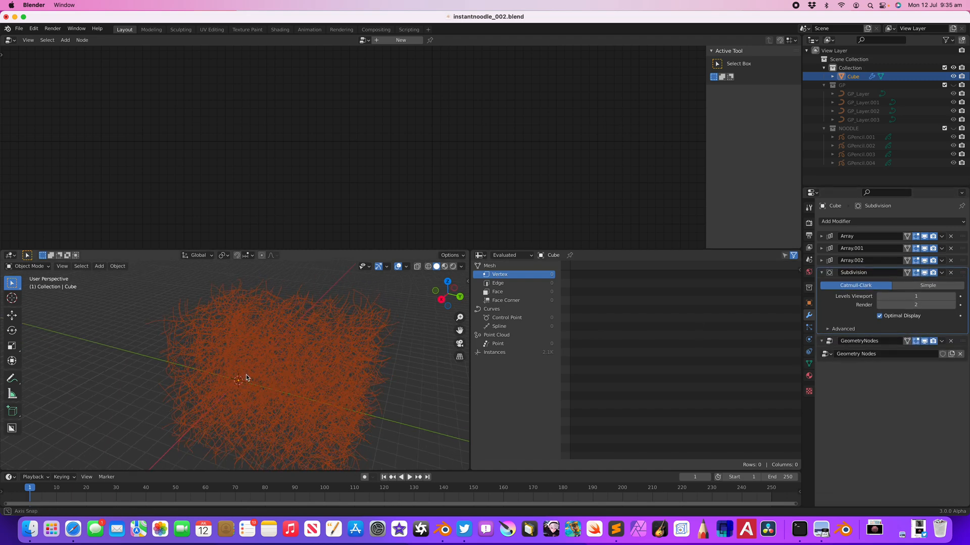
pyautogui.click(166, 323)
pyautogui.click(323, 349)
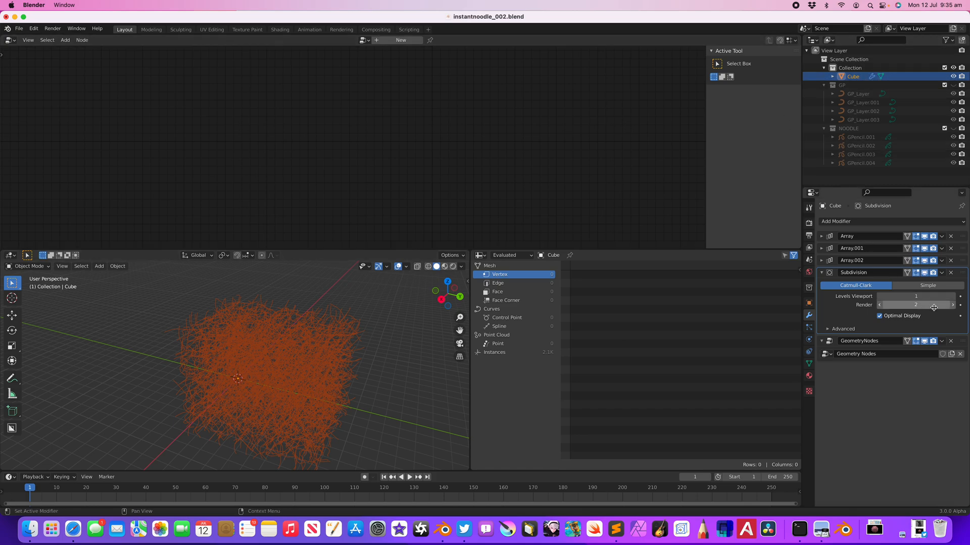
# Step: Insert Curve to Mesh between Point Instance and Group Output, and connect Circle's curve to its Profile Curve input
pyautogui.click(962, 343)
pyautogui.moveTo(447, 146); pyautogui.dragTo(371, 157, button='middle')
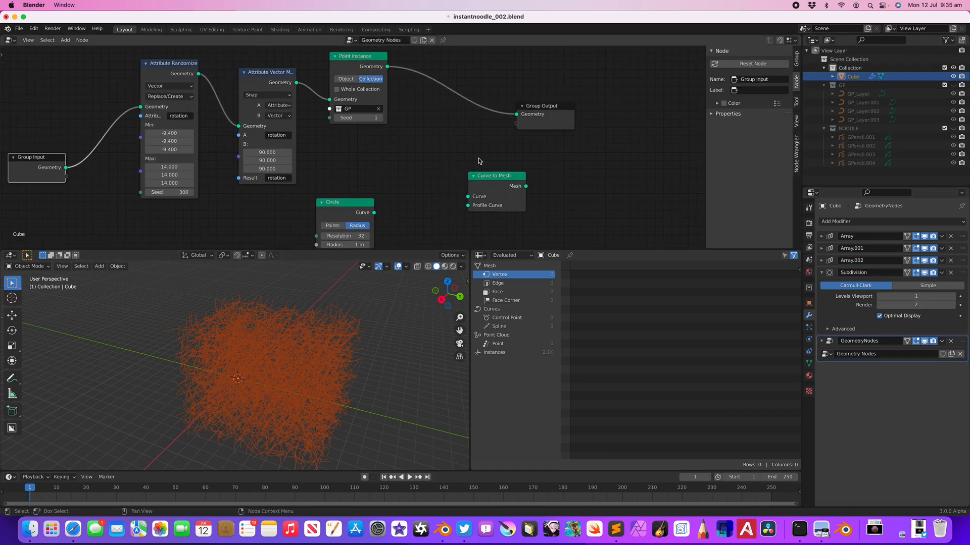
pyautogui.moveTo(553, 108); pyautogui.dragTo(632, 118)
pyautogui.moveTo(428, 76); pyautogui.dragTo(426, 137, button='middle')
pyautogui.scroll(2, 426, 137)
pyautogui.moveTo(344, 117); pyautogui.dragTo(360, 100)
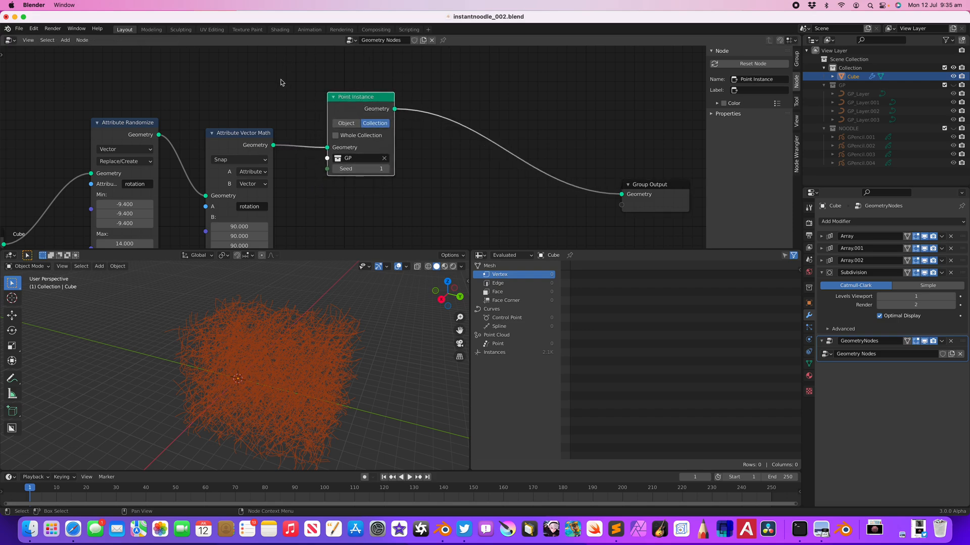
pyautogui.scroll(-3, 357, 148)
pyautogui.moveTo(365, 166); pyautogui.dragTo(328, 111, button='middle')
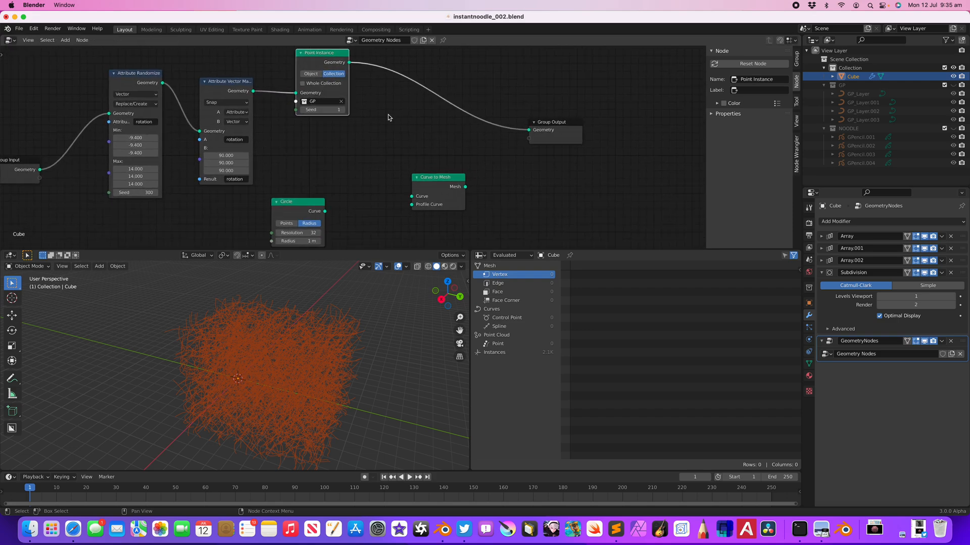
pyautogui.moveTo(561, 127); pyautogui.dragTo(599, 133)
pyautogui.moveTo(446, 177); pyautogui.dragTo(501, 99)
pyautogui.moveTo(311, 202)
pyautogui.mouseDown()
pyautogui.moveTo(367, 143)
pyautogui.moveTo(467, 126)
pyautogui.mouseUp()
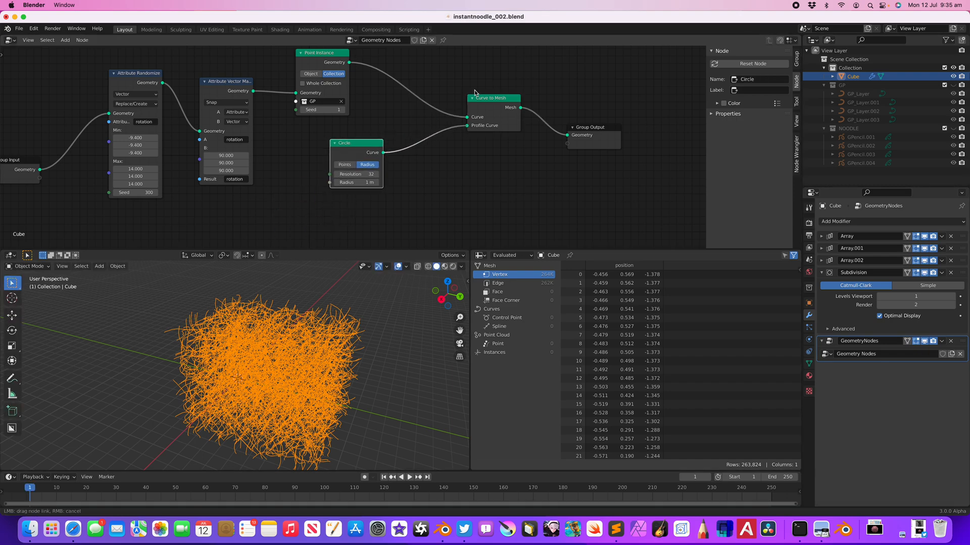
# Step: Set the Circle profile's resolution to 12 and its radius to 0.01 m
pyautogui.click(367, 182)
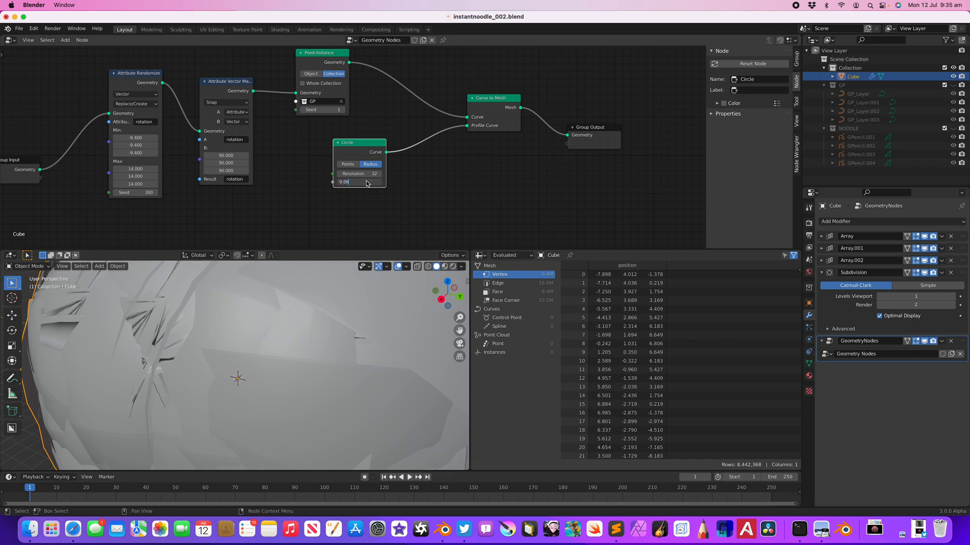
pyautogui.press('Tab')
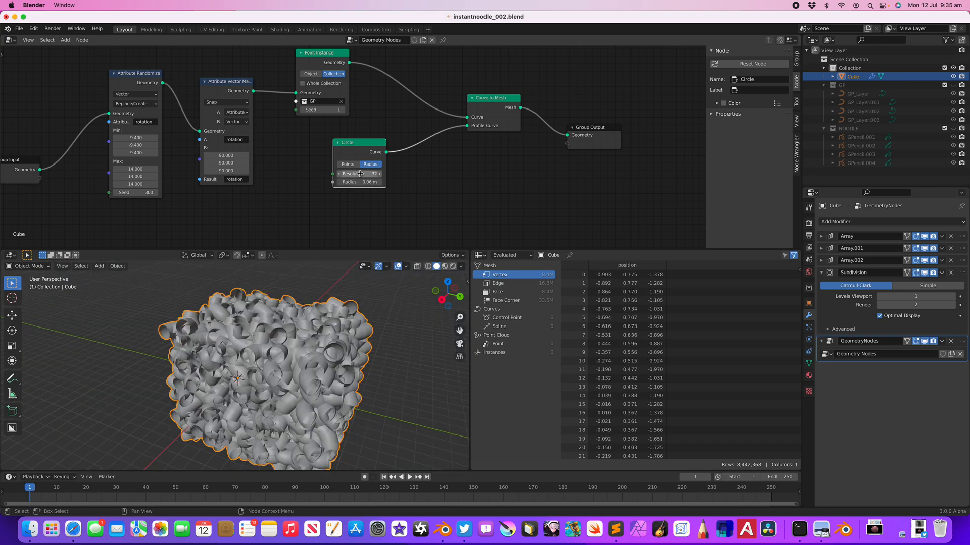
pyautogui.write('12')
pyautogui.press('Return')
pyautogui.click(369, 183)
pyautogui.write('0.01')
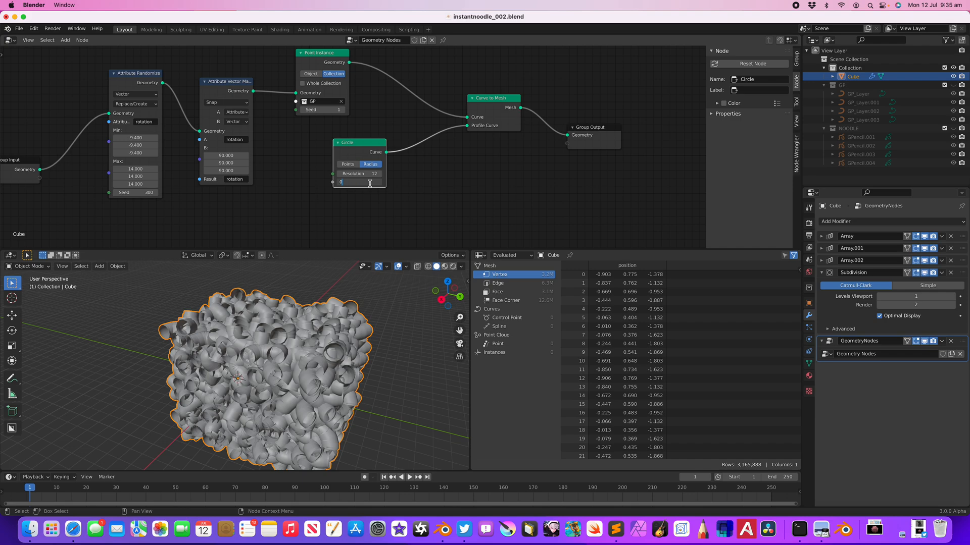
pyautogui.press('Return')
pyautogui.click(361, 296)
pyautogui.moveTo(361, 295); pyautogui.dragTo(373, 334, button='middle')
# Step: Duplicate Attribute Randomize and insert the copy between Attribute Vector Math and Point Instance
pyautogui.moveTo(230, 140); pyautogui.dragTo(334, 145, button='middle')
pyautogui.moveTo(329, 94); pyautogui.dragTo(303, 99)
pyautogui.moveTo(225, 83); pyautogui.dragTo(218, 83)
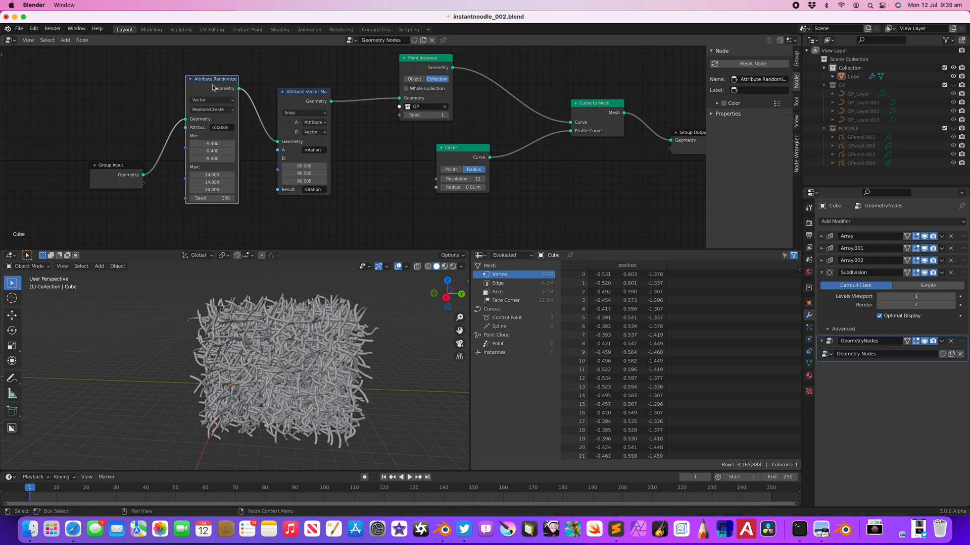
pyautogui.hotkey('shift', 'd')
pyautogui.click(384, 79)
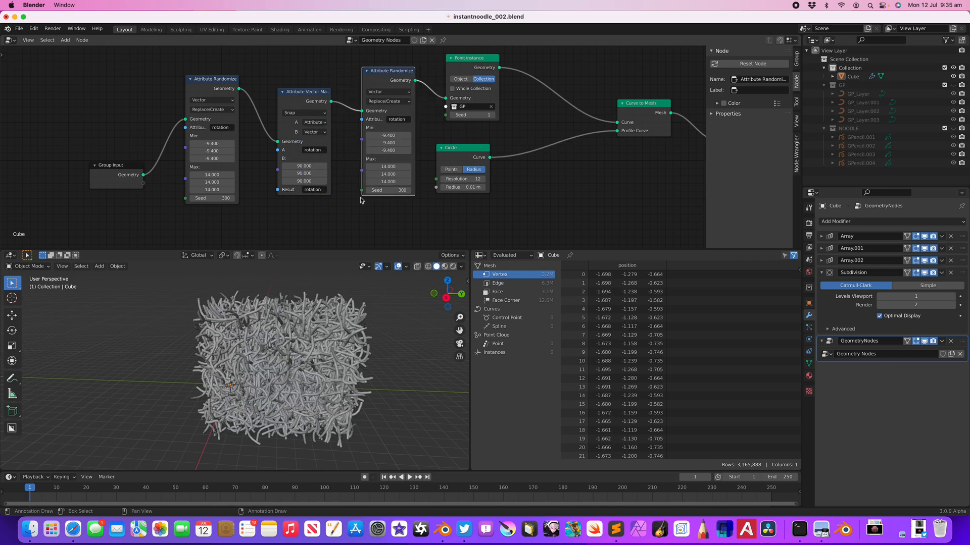
# Step: Set the second Attribute Randomize's operation to Add and its seed to 468
pyautogui.click(394, 102)
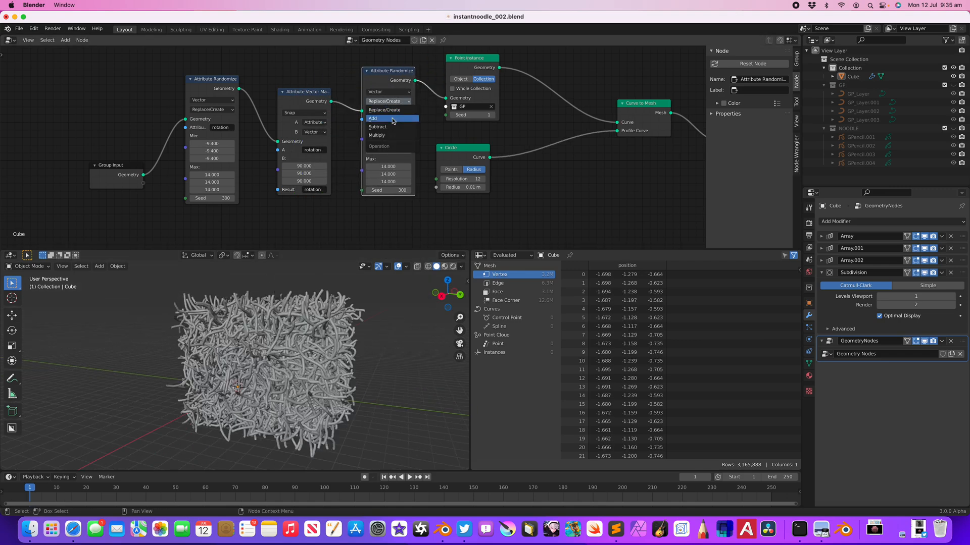
pyautogui.click(393, 119)
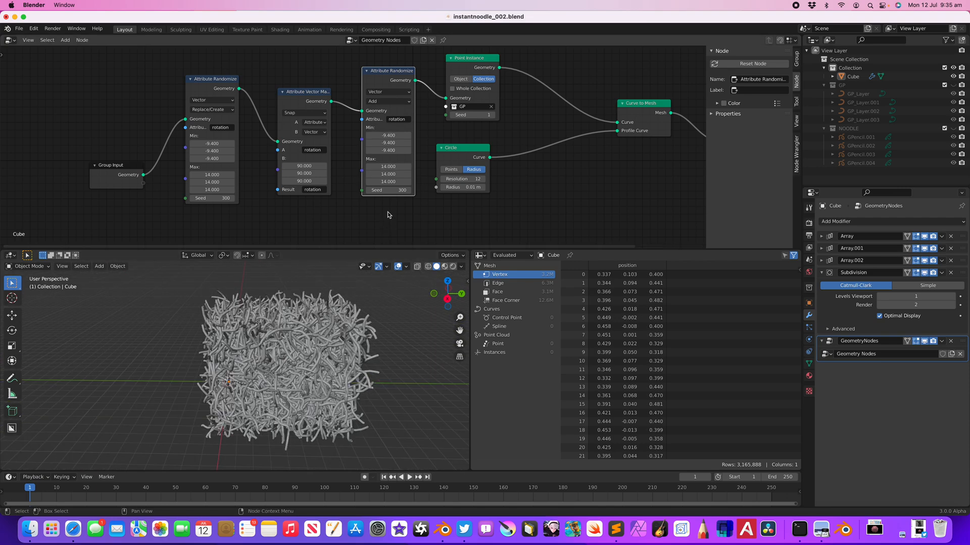
pyautogui.moveTo(389, 190); pyautogui.dragTo(334, 323)
pyautogui.moveTo(334, 323); pyautogui.dragTo(303, 328, button='middle')
# Step: Duplicate the noodle block and place the copy about 18 m away along the Y axis
pyautogui.click(238, 330)
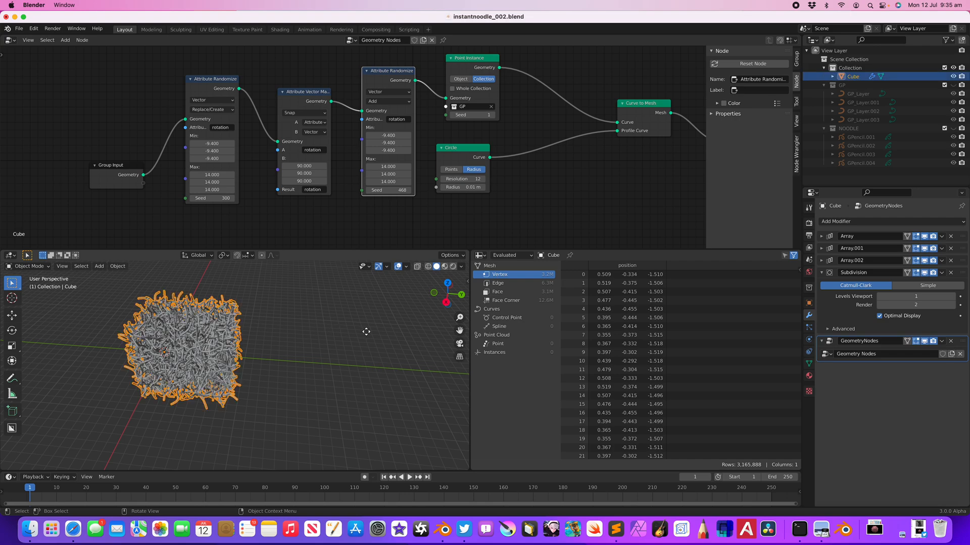
pyautogui.hotkey('shift', 'd')
pyautogui.press('y')
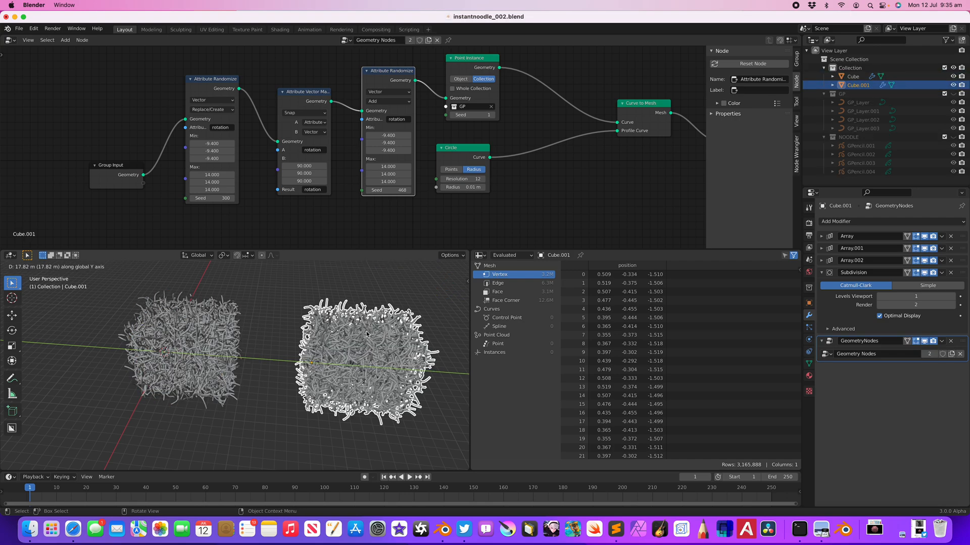
pyautogui.click(367, 334)
# Step: Expose the seed on Group Input and connect it to the Seed inputs of both Attribute Randomize nodes
pyautogui.moveTo(143, 182); pyautogui.dragTo(360, 190)
pyautogui.moveTo(144, 191); pyautogui.dragTo(186, 201)
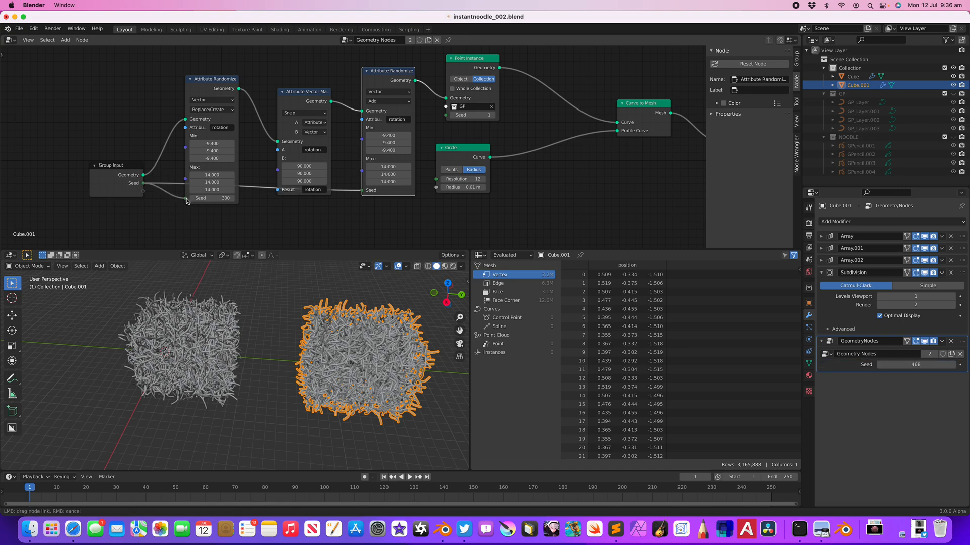
pyautogui.moveTo(353, 320); pyautogui.dragTo(356, 324)
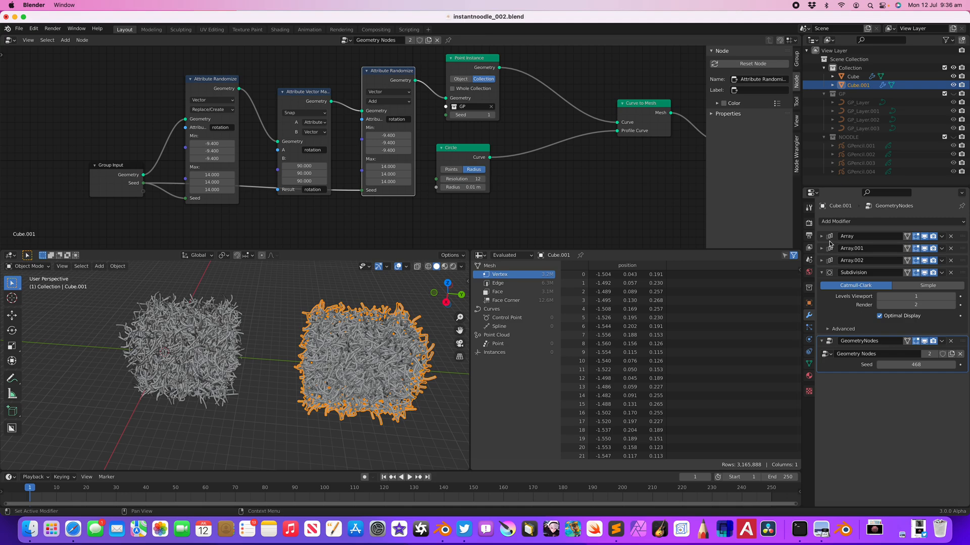
# Step: Set the count of the duplicated block's first Array modifier to 6
pyautogui.click(822, 236)
pyautogui.click(952, 261)
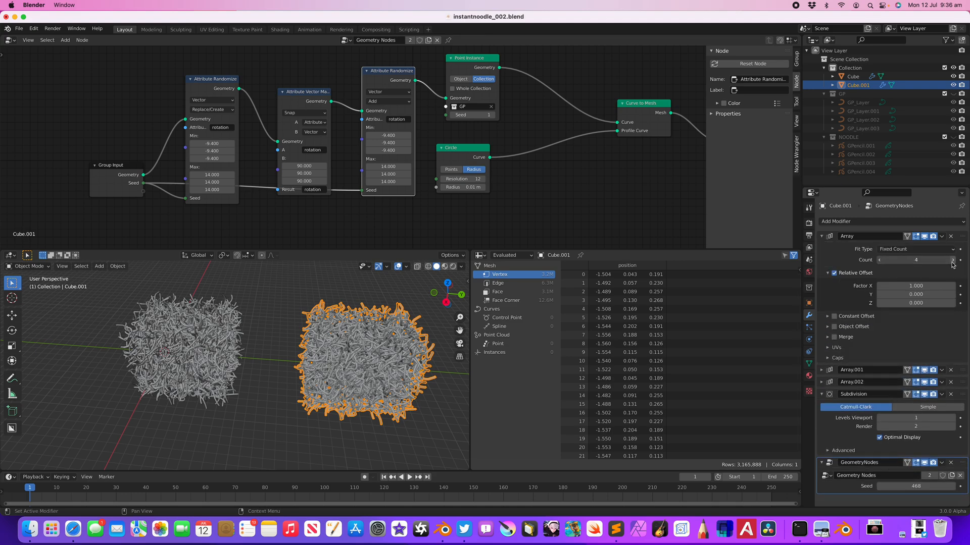
pyautogui.click(952, 260)
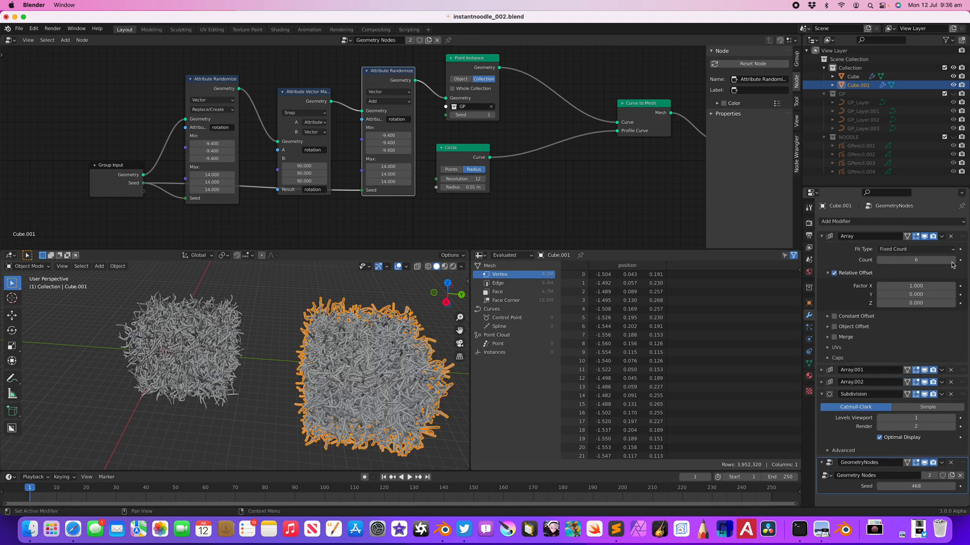
pyautogui.click(952, 261)
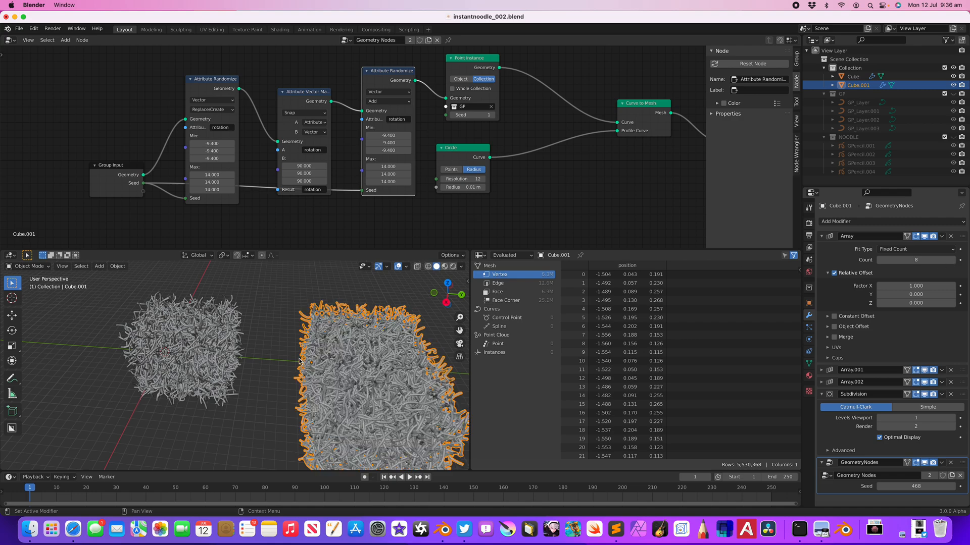
pyautogui.moveTo(299, 371); pyautogui.dragTo(331, 343, button='middle')
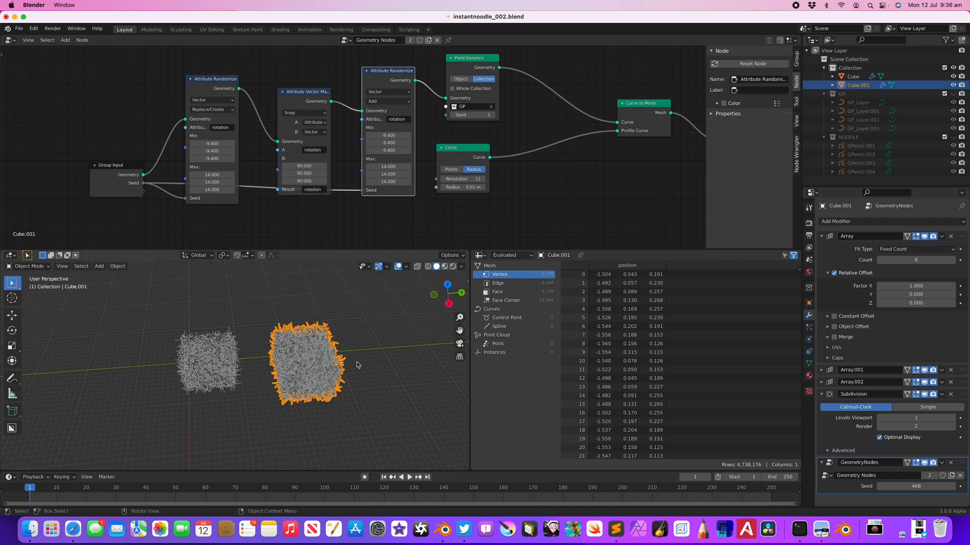
# Step: Compare the original and duplicated noodle blocks and their modifier settings up close
pyautogui.click(357, 364)
pyautogui.scroll(5, 312, 319)
pyautogui.scroll(-4, 294, 322)
pyautogui.scroll(2, 330, 343)
pyautogui.click(271, 335)
pyautogui.moveTo(271, 334); pyautogui.dragTo(279, 336, button='middle')
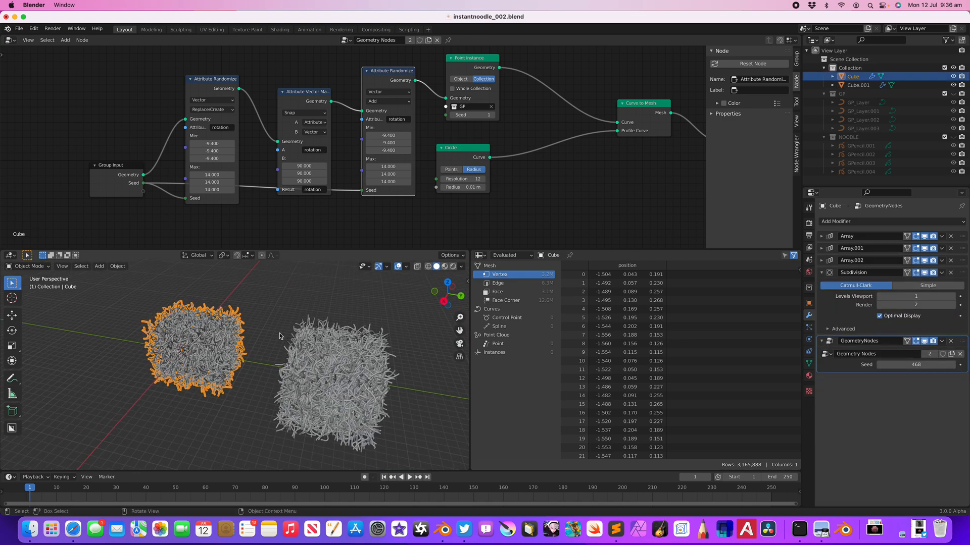
pyautogui.click(302, 311)
pyautogui.scroll(-1, 402, 210)
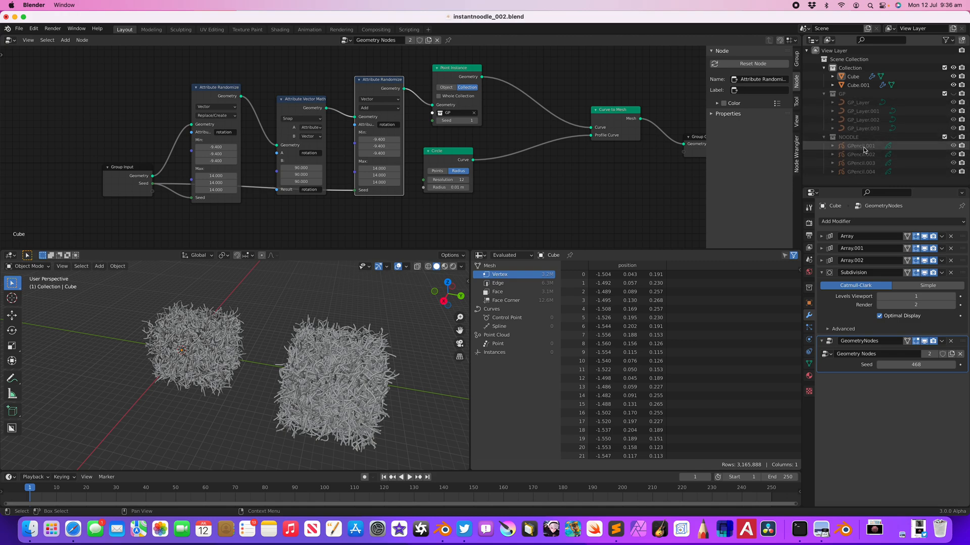
pyautogui.click(858, 103)
pyautogui.click(284, 354)
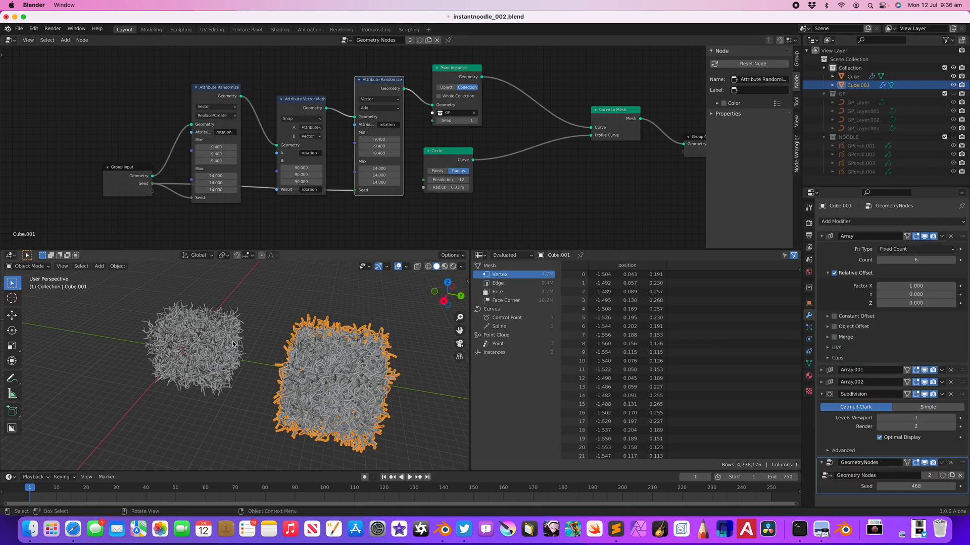
# Step: Select the original noodle block and set its Circle profile node's resolution to 18
pyautogui.click(235, 343)
pyautogui.scroll(2, 354, 152)
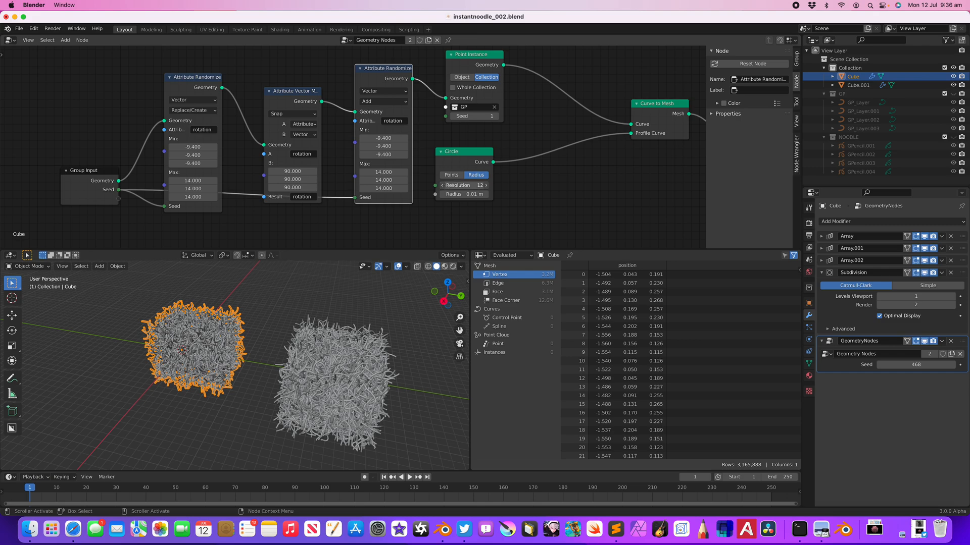
pyautogui.keyDown('ctrl'); pyautogui.scroll(2, 453, 185); pyautogui.keyUp('ctrl')
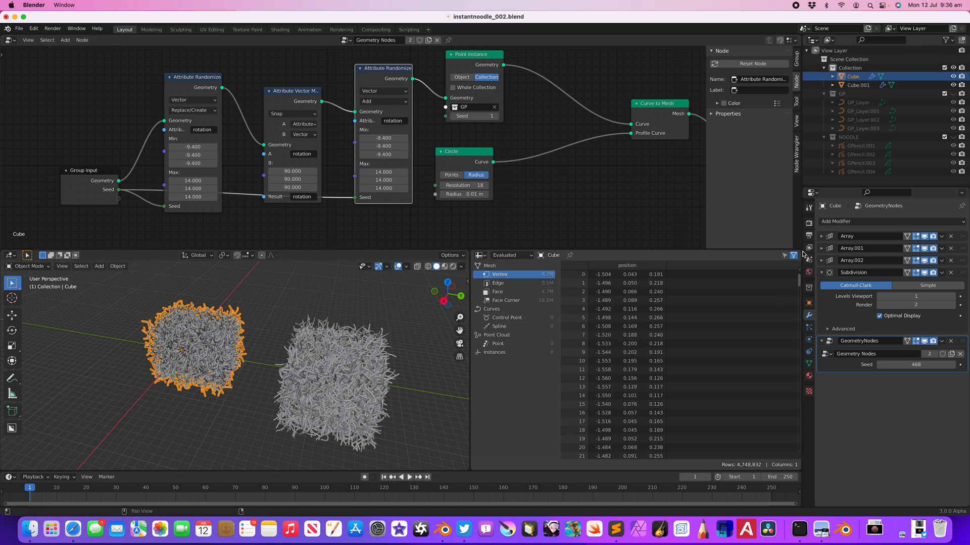
# Step: Set the scene's render engine to Cycles
pyautogui.click(809, 223)
pyautogui.click(909, 222)
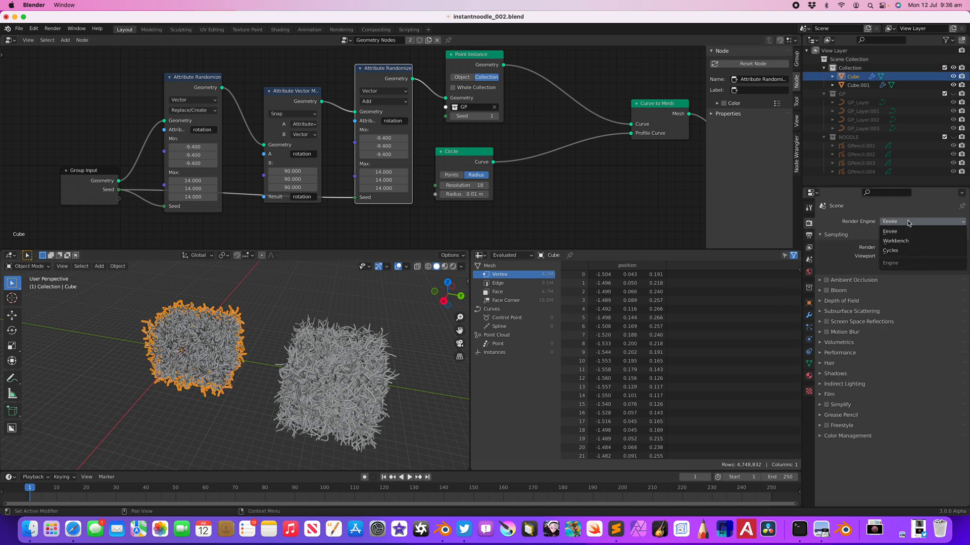
pyautogui.click(907, 251)
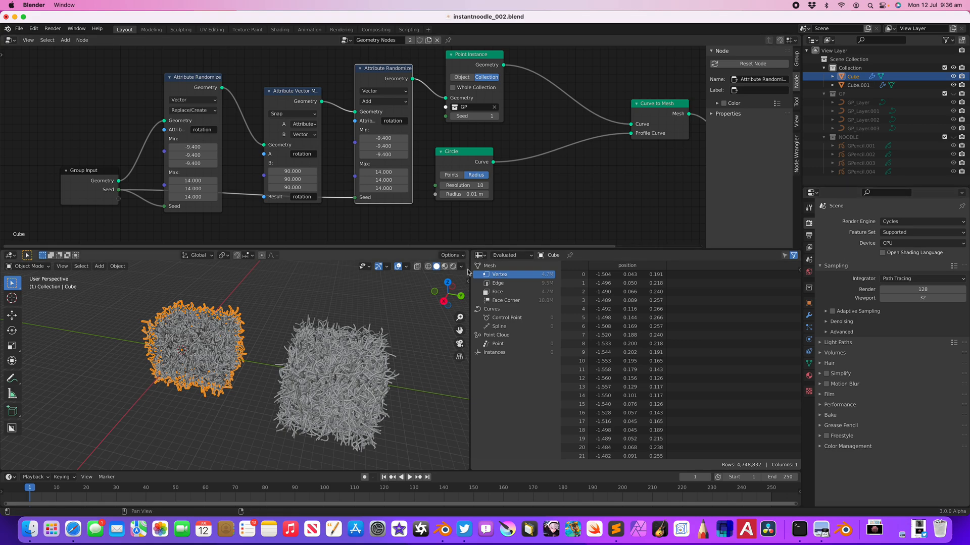
# Step: Expand the 3D viewport over the spreadsheet area and frame both noodle blocks
pyautogui.moveTo(469, 251); pyautogui.dragTo(631, 328)
pyautogui.click(897, 244)
pyautogui.click(899, 263)
pyautogui.moveTo(516, 361); pyautogui.dragTo(559, 350, button='middle')
pyautogui.scroll(-5, 552, 347)
# Step: Switch the node area to the Shader Editor and assign the existing Material to the original noodle block
pyautogui.click(10, 40)
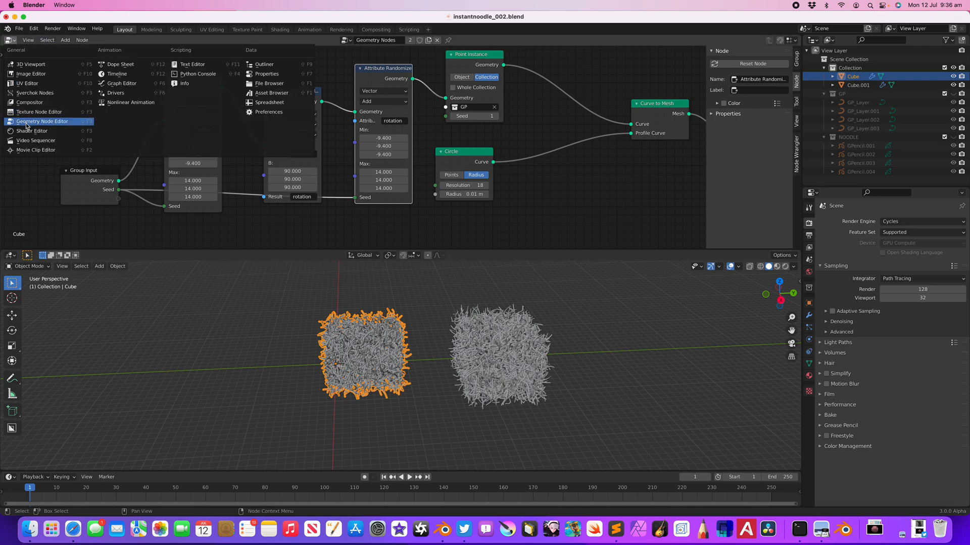
pyautogui.click(31, 126)
pyautogui.click(382, 40)
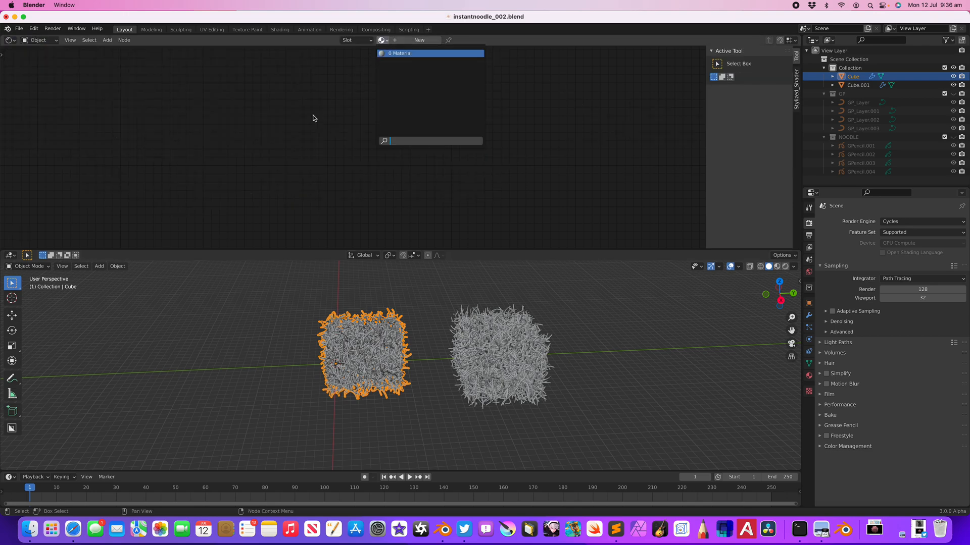
pyautogui.press('Return')
# Step: Add a Geometry node and a ColorRamp node beside the Principled BSDF
pyautogui.hotkey('shift', 'a')
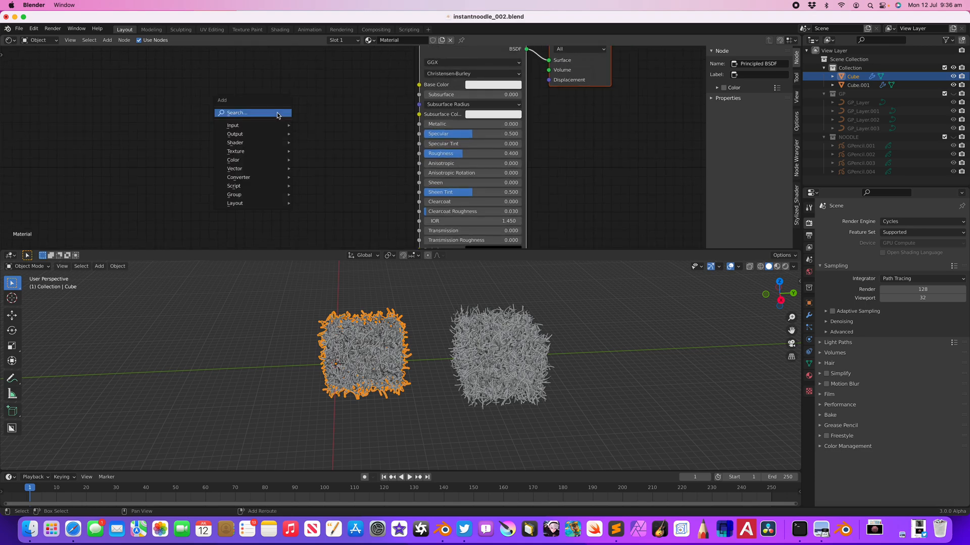
pyautogui.click(277, 113)
pyautogui.write('ge')
pyautogui.press('Return')
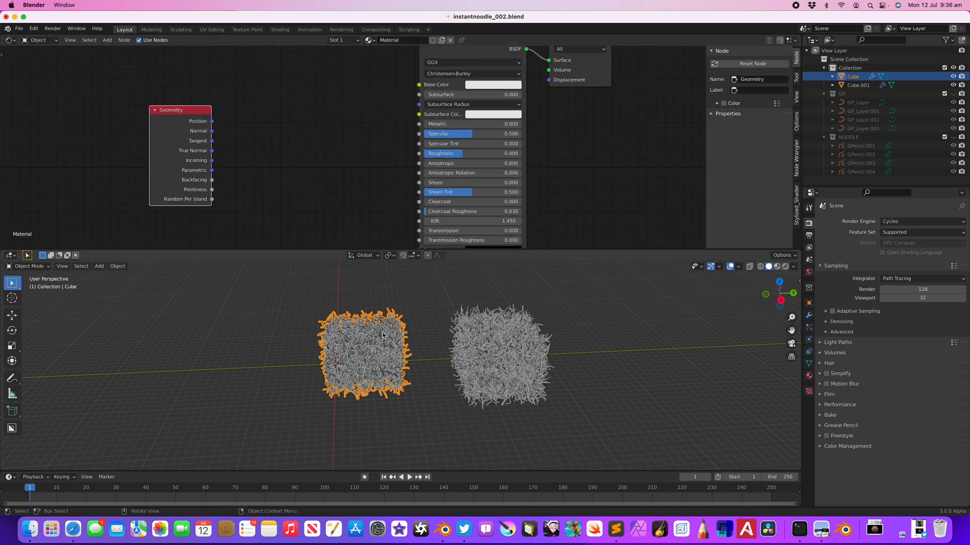
pyautogui.hotkey('shift', 'a')
pyautogui.click(280, 126)
pyautogui.write('colo')
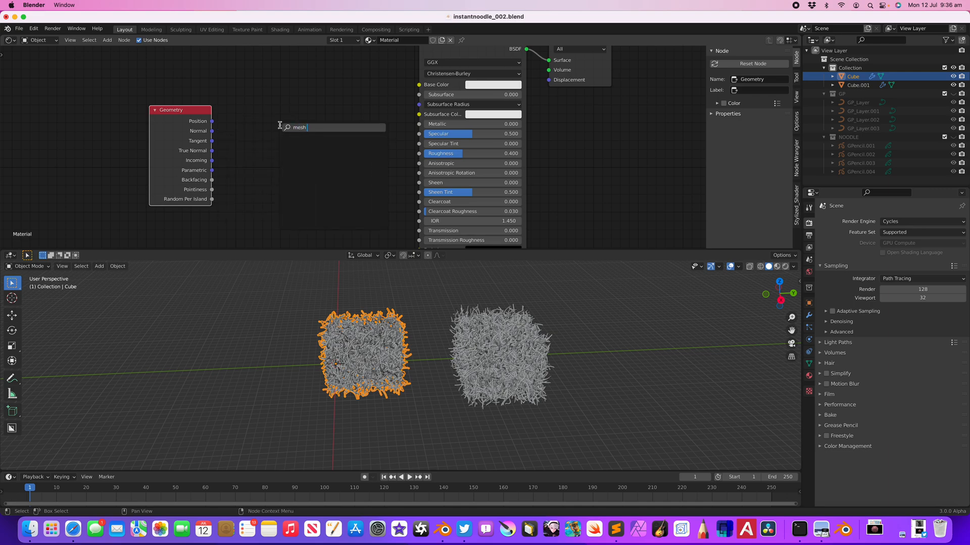
pyautogui.press('Return')
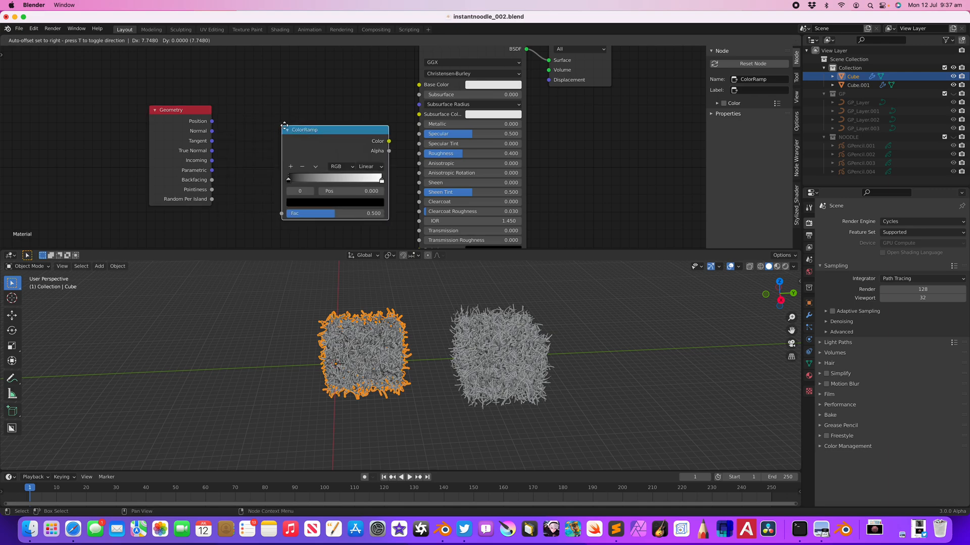
pyautogui.click(270, 112)
# Step: Save the file, then connect Random Per Island to the ColorRamp's Fac and the ramp's Color to Base Color
pyautogui.press('super+s')
pyautogui.moveTo(212, 199); pyautogui.dragTo(271, 197)
pyautogui.moveTo(378, 125); pyautogui.dragTo(418, 85)
# Step: Place the ColorRamp's first stop at 0.048 and give it a bright red colour with hue 0.011
pyautogui.moveTo(279, 163); pyautogui.dragTo(286, 164)
pyautogui.click(302, 186)
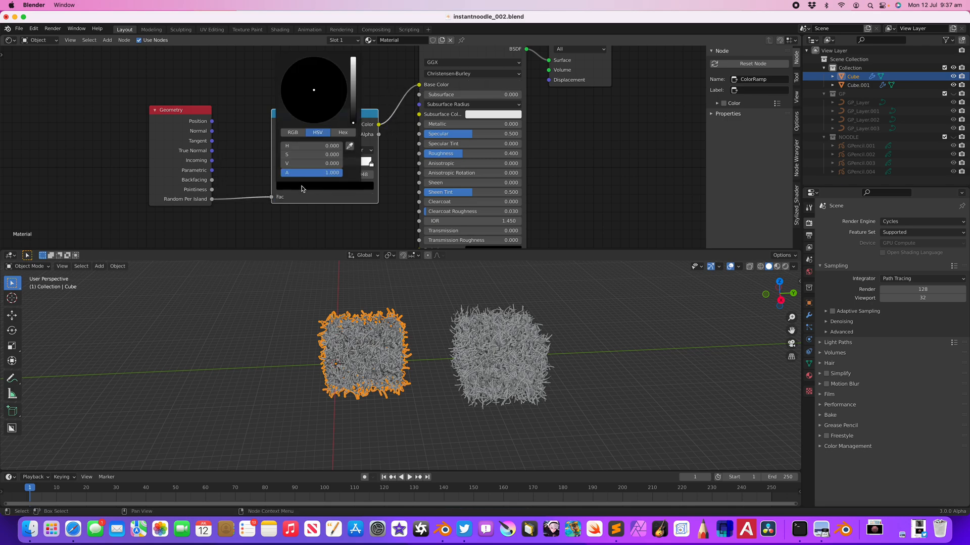
pyautogui.moveTo(352, 96); pyautogui.dragTo(353, 59)
pyautogui.moveTo(320, 109); pyautogui.dragTo(307, 122)
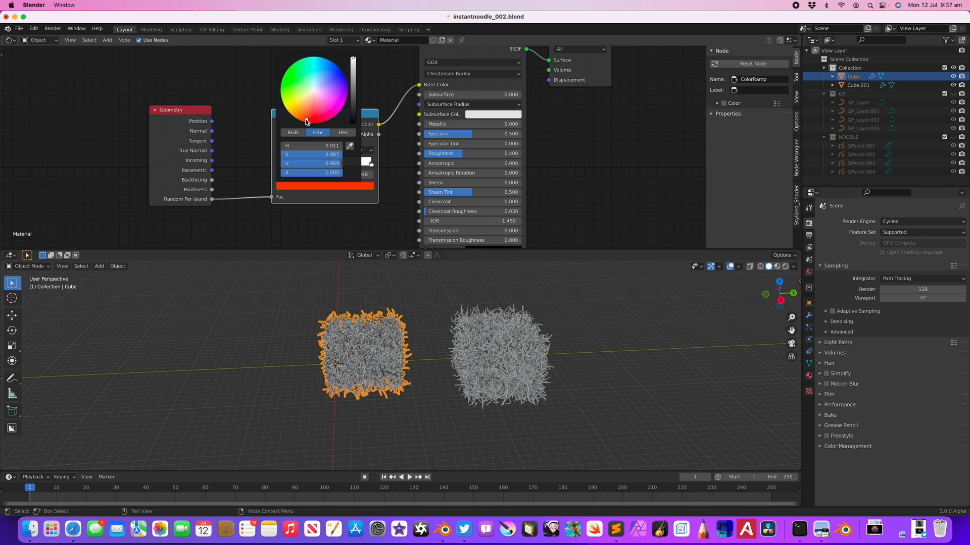
# Step: Set the ColorRamp's colour mode to HSV with clockwise hue interpolation
pyautogui.click(332, 150)
pyautogui.click(331, 160)
pyautogui.click(360, 150)
pyautogui.click(369, 180)
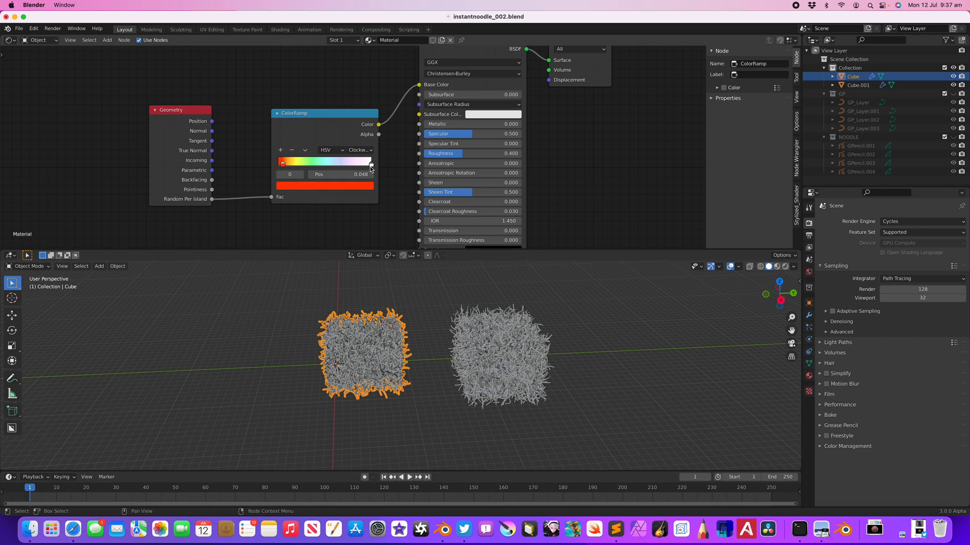
# Step: Set the ColorRamp's end stop to pale lavender at 0.941 and change the hue interpolation to counter-clockwise
pyautogui.click(371, 165)
pyautogui.click(352, 185)
pyautogui.moveTo(321, 124); pyautogui.dragTo(309, 94)
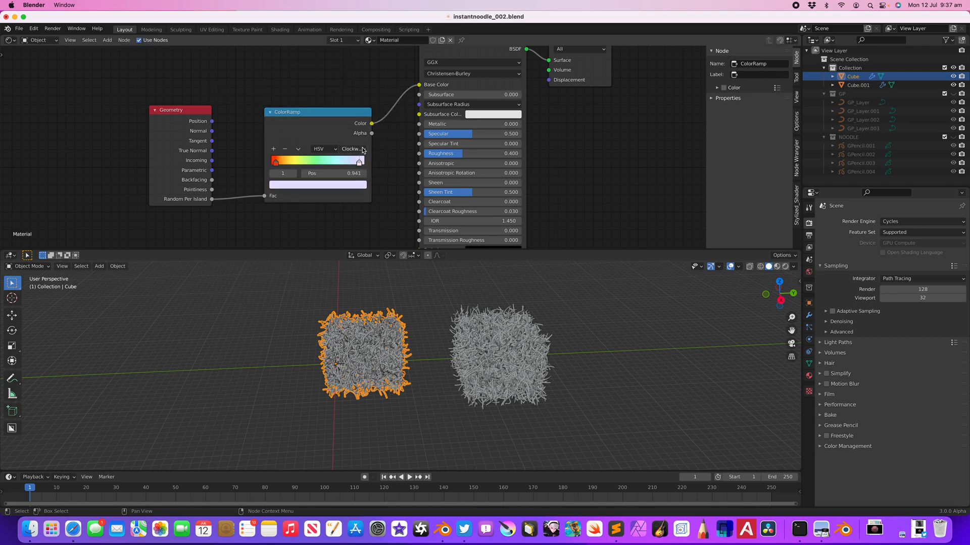
pyautogui.click(361, 150)
pyautogui.click(360, 190)
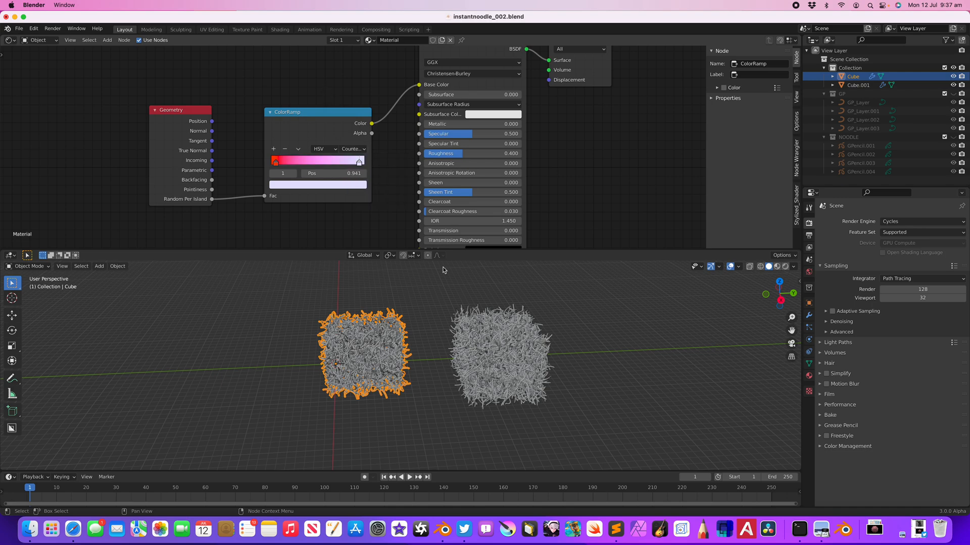
# Step: Preview both noodle blocks in rendered viewport shading
pyautogui.scroll(3, 691, 286)
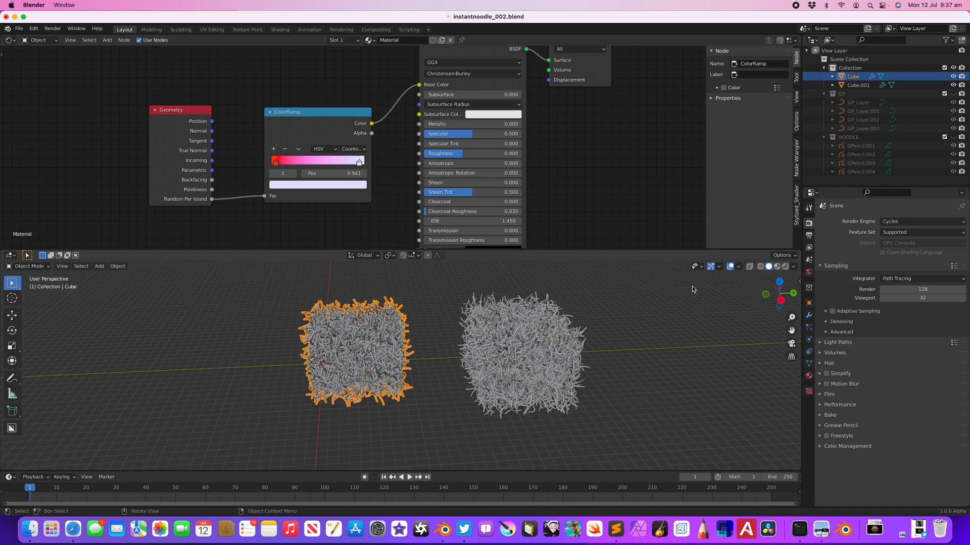
pyautogui.click(785, 267)
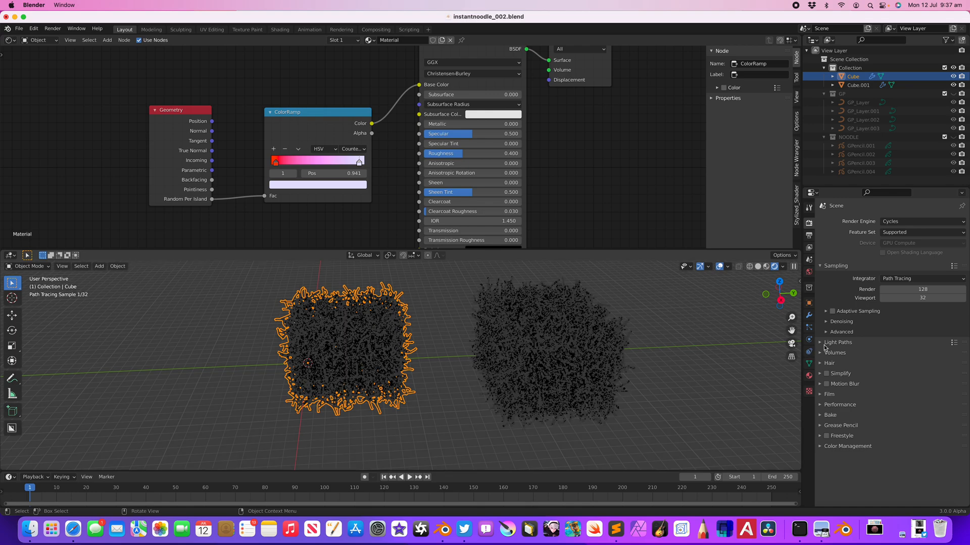
pyautogui.scroll(-4, 566, 188)
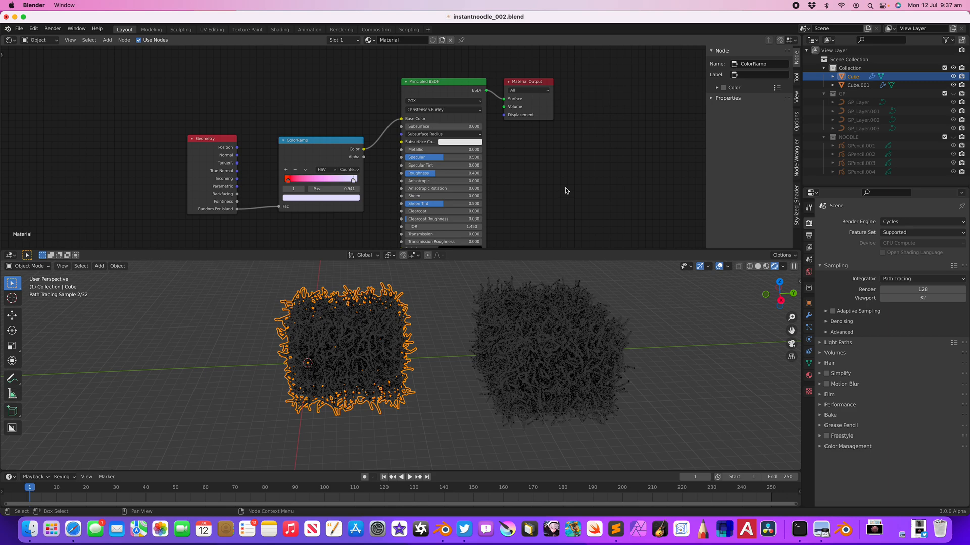
# Step: Move the ColorRamp node slightly up and shift its end stop to position 0.777
pyautogui.scroll(2, 362, 205)
pyautogui.moveTo(321, 146); pyautogui.dragTo(318, 129)
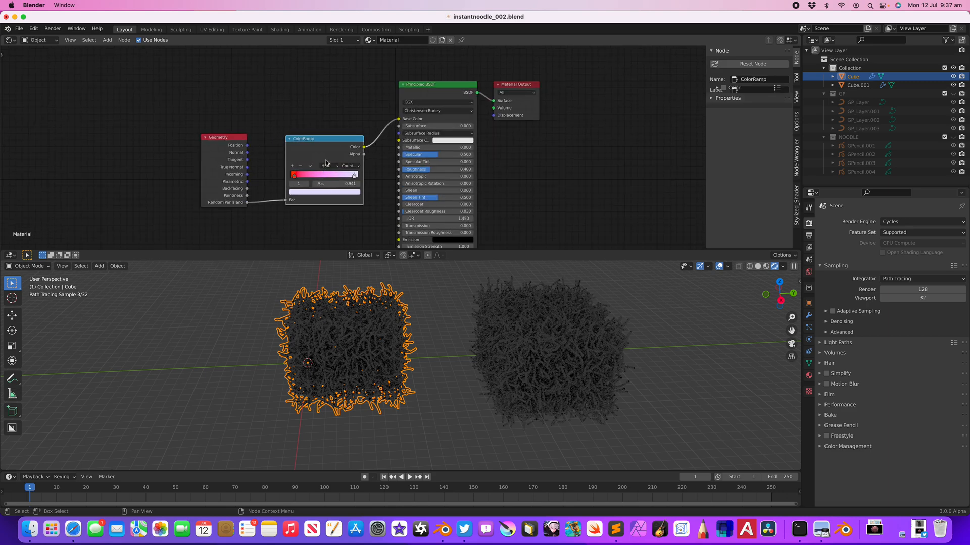
pyautogui.click(809, 376)
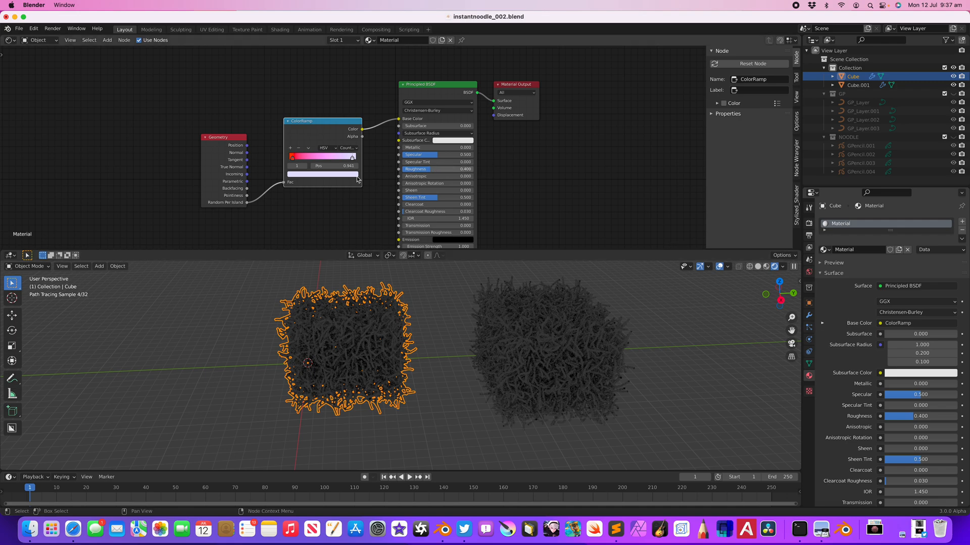
pyautogui.moveTo(352, 159); pyautogui.dragTo(342, 161)
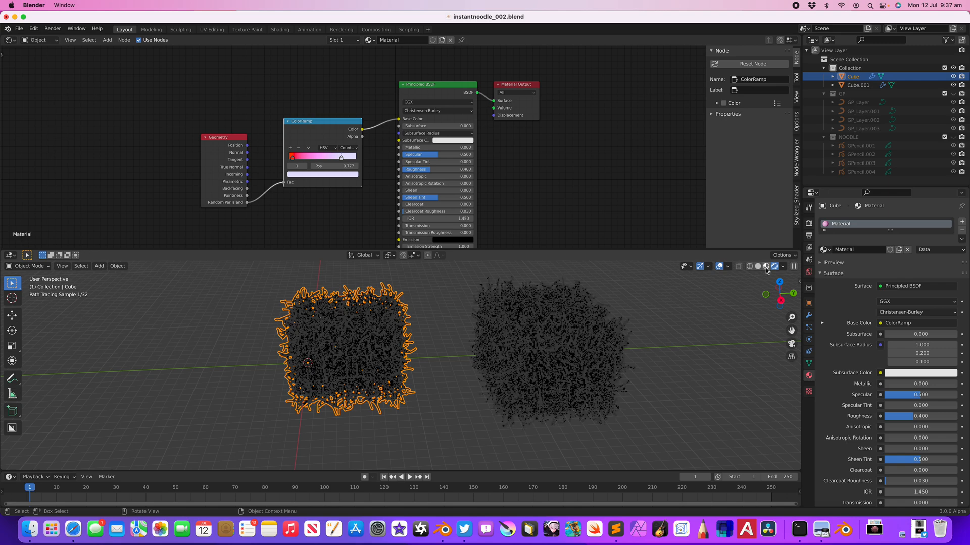
# Step: Check the blocks in material preview and rendered shading, and examine the original block's modifiers and UV maps
pyautogui.click(765, 267)
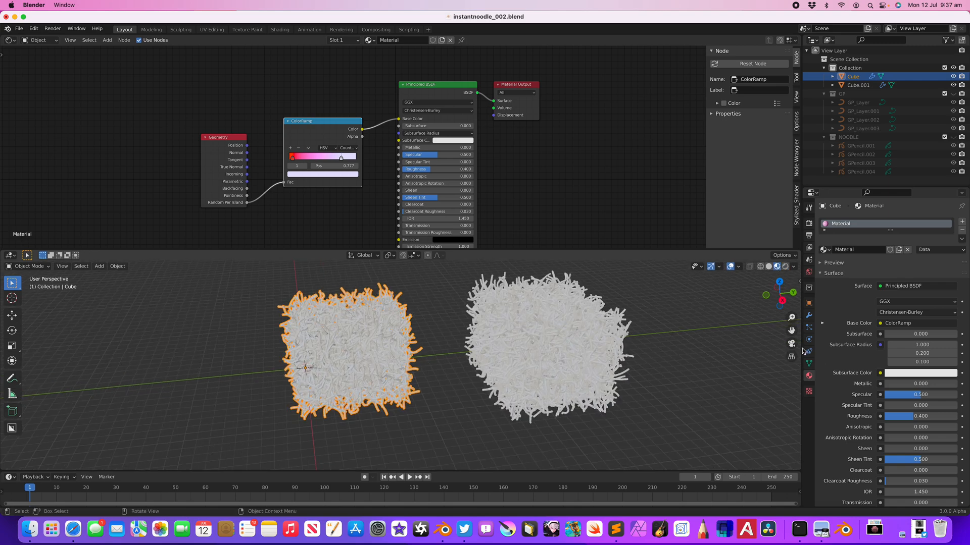
pyautogui.click(810, 364)
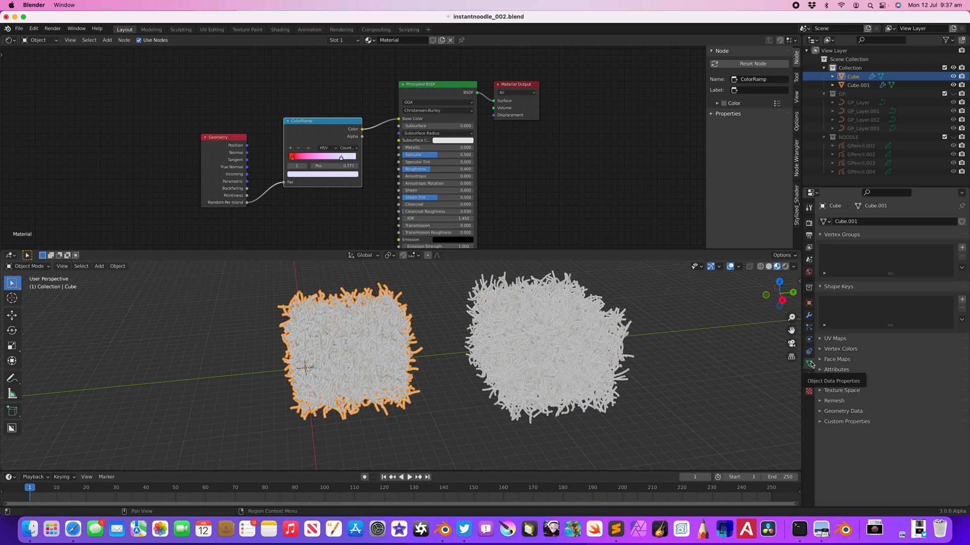
pyautogui.click(809, 316)
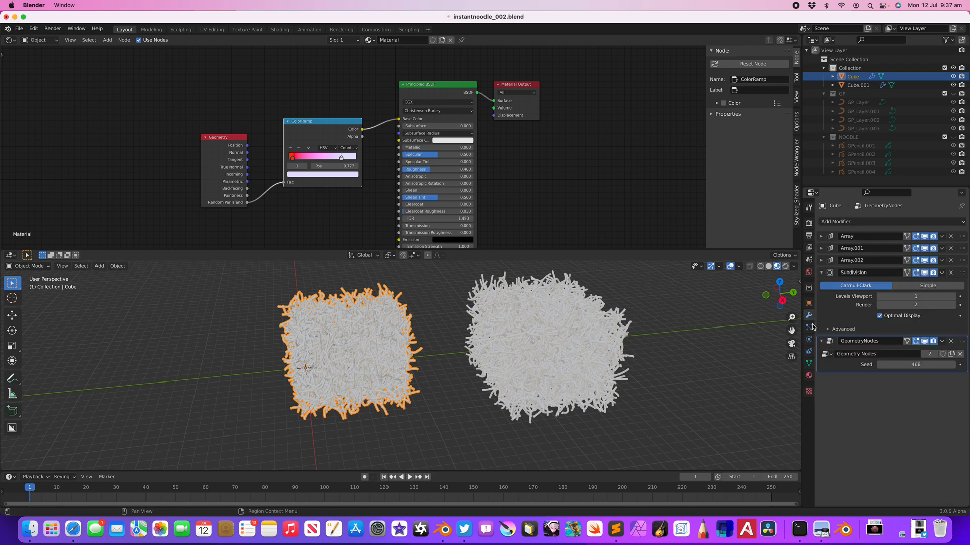
pyautogui.click(809, 364)
pyautogui.click(823, 340)
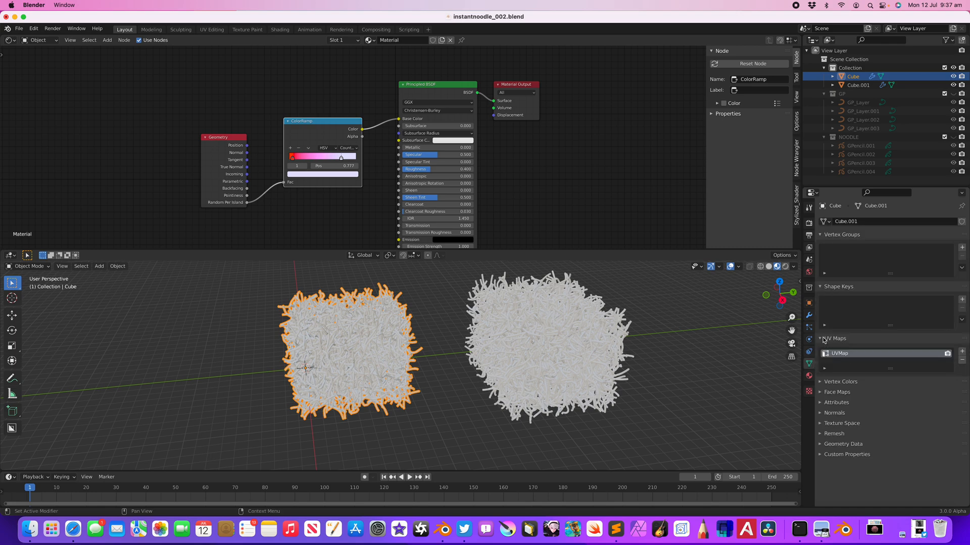
pyautogui.click(785, 267)
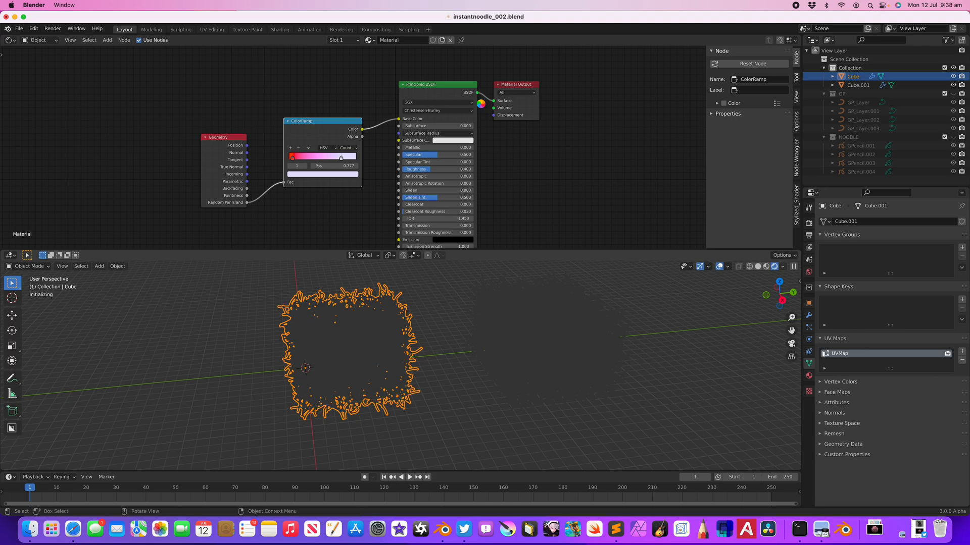
pyautogui.scroll(-1, 481, 104)
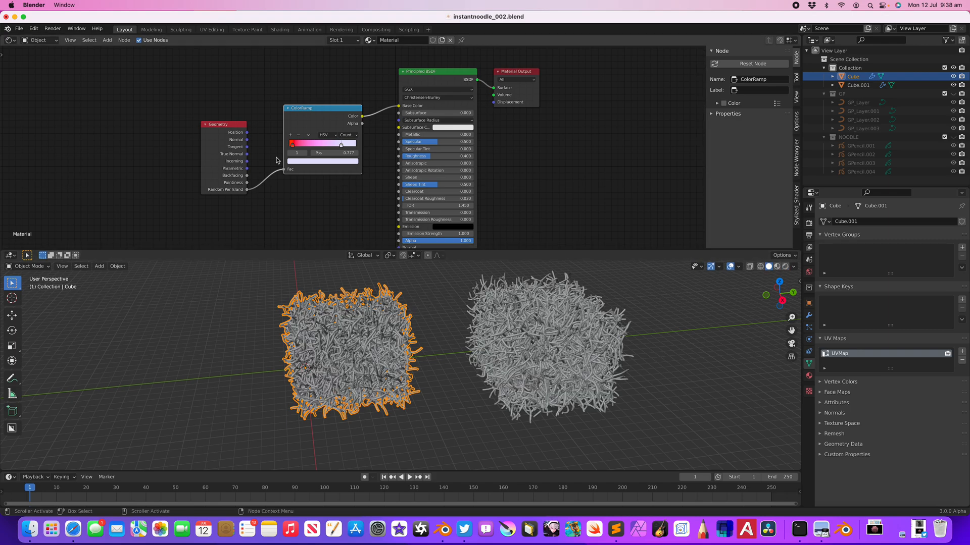
# Step: Return to the Geometry Node Editor and insert a Material Assign node between Curve to Mesh and Group Output
pyautogui.click(10, 40)
pyautogui.click(37, 122)
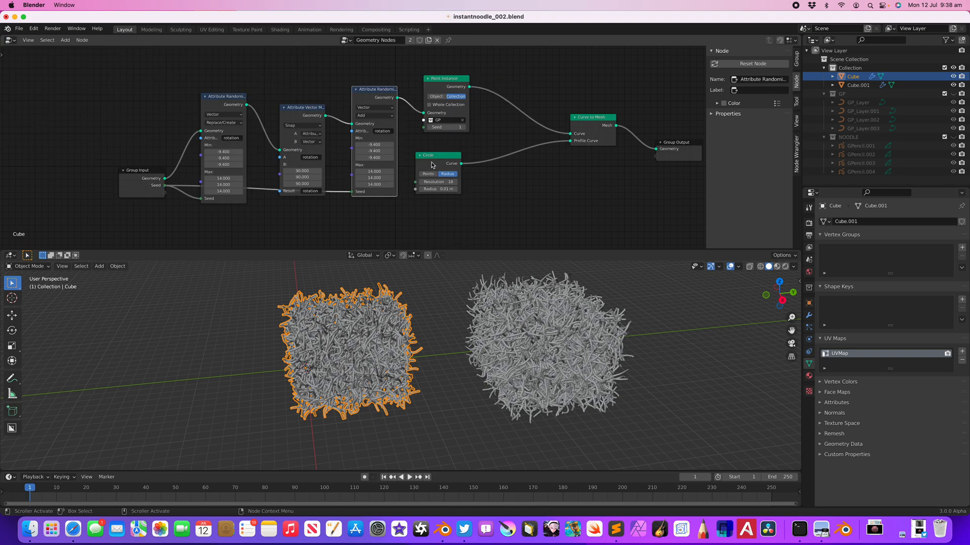
pyautogui.moveTo(629, 167); pyautogui.dragTo(588, 172, button='middle')
pyautogui.hotkey('shift', 'a')
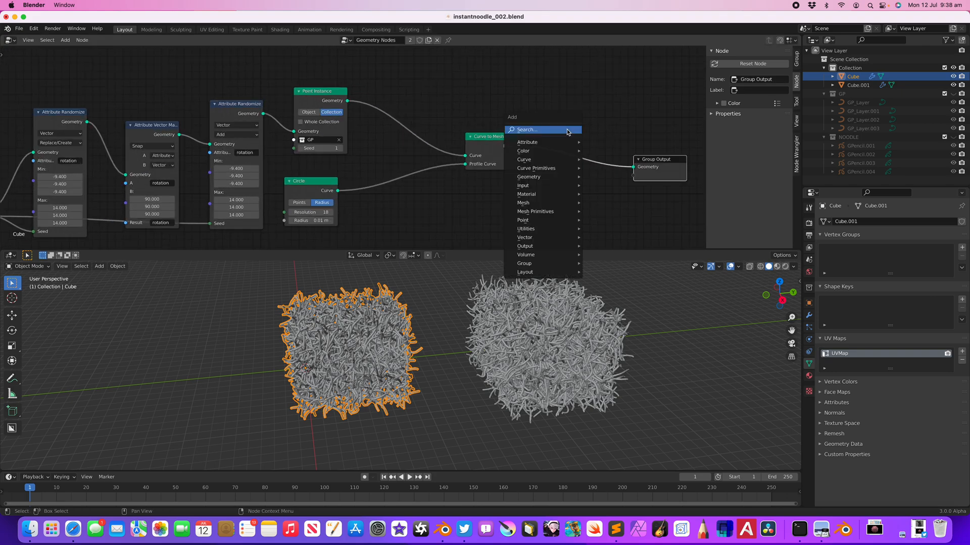
pyautogui.click(566, 129)
pyautogui.write('appl')
pyautogui.press('BackSpace')
pyautogui.press('BackSpace')
pyautogui.press('BackSpace')
pyautogui.press('BackSpace')
pyautogui.write('mater')
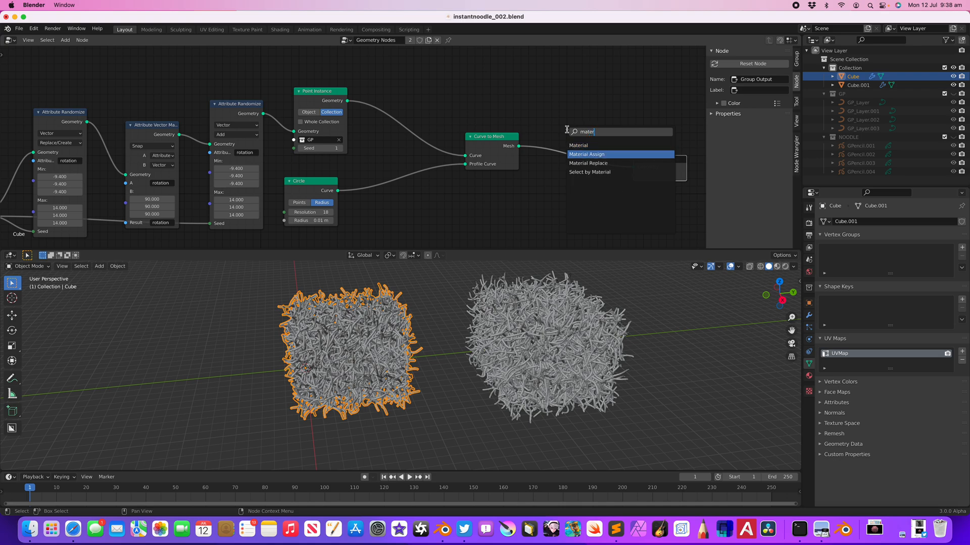
pyautogui.press('Return')
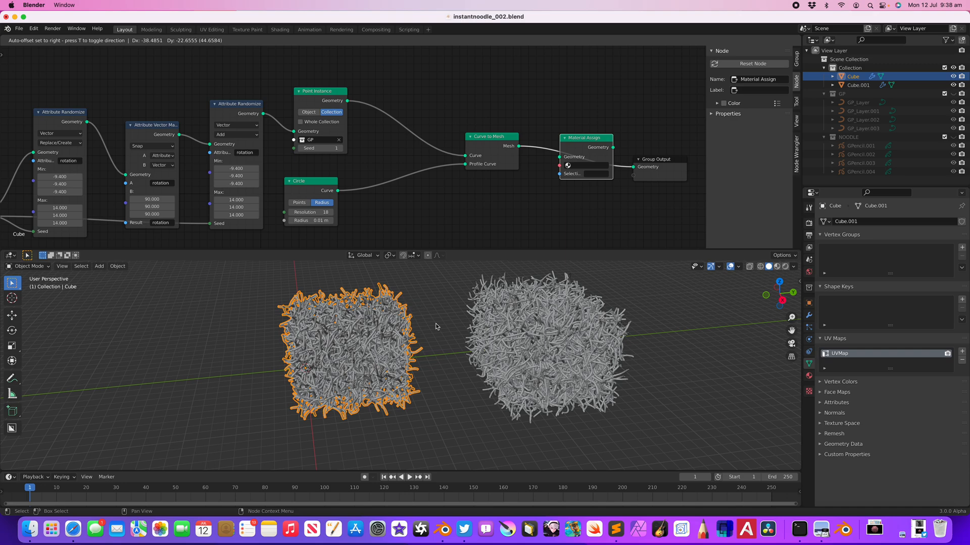
pyautogui.click(415, 328)
# Step: Choose Material in the Material Assign node and preview the deselected noodle blocks in rendered shading
pyautogui.click(575, 165)
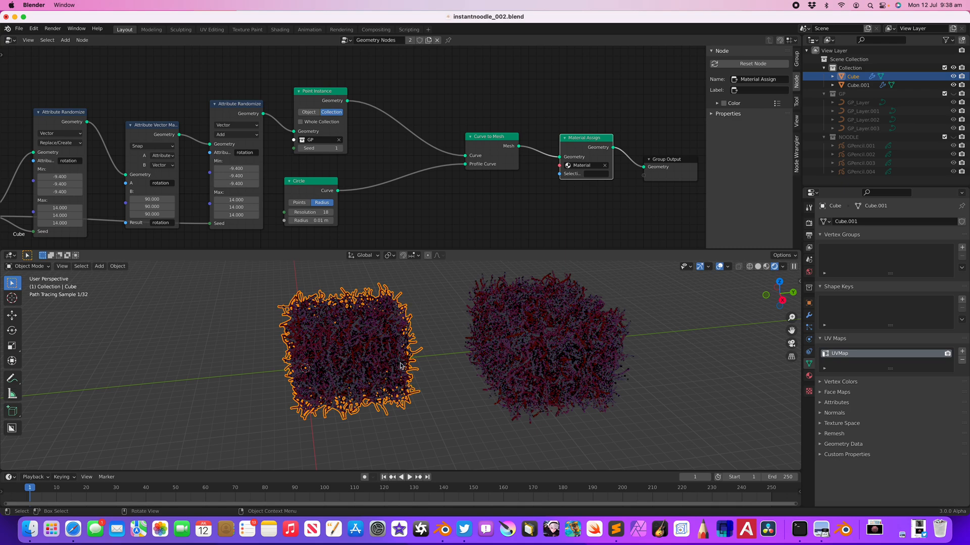
pyautogui.hotkey('alt', 'a')
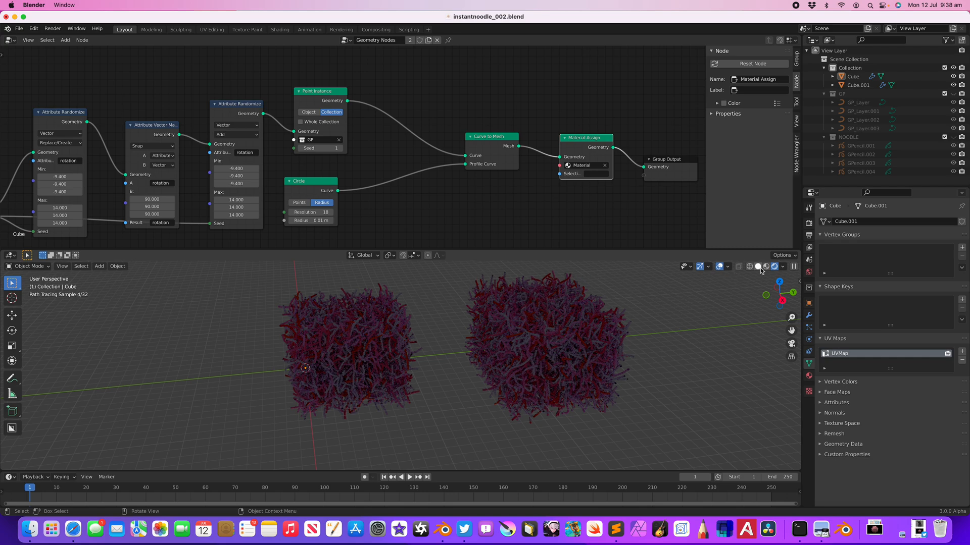
pyautogui.scroll(-5, 273, 168)
pyautogui.moveTo(360, 159); pyautogui.dragTo(408, 156, button='middle')
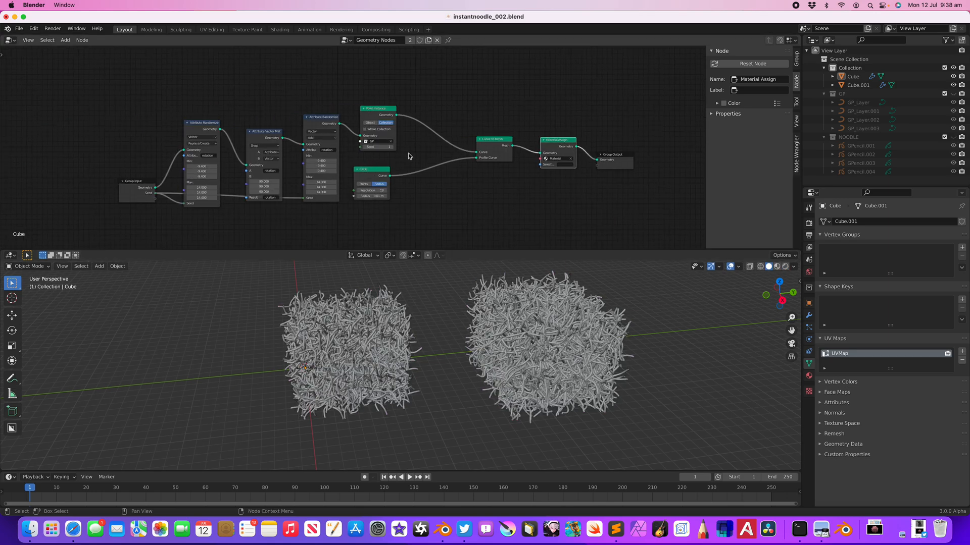
pyautogui.hotkey('ctrl', 'Right')
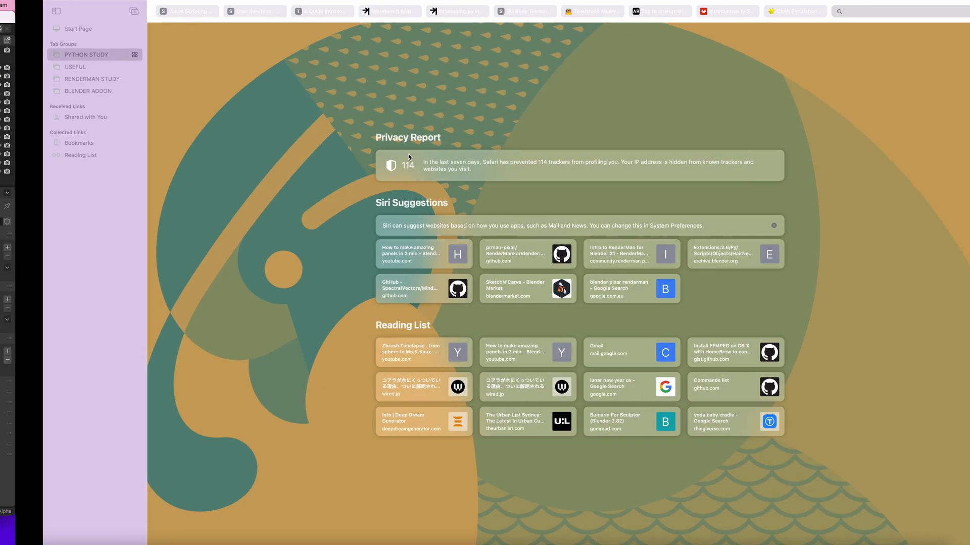
pyautogui.hotkey('ctrl', 'Left')
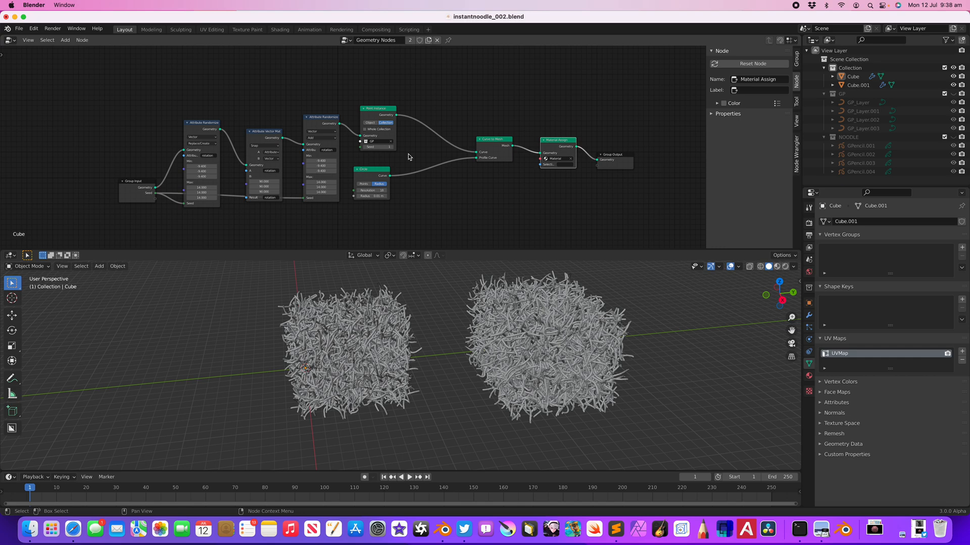
pyautogui.scroll(-2, 435, 181)
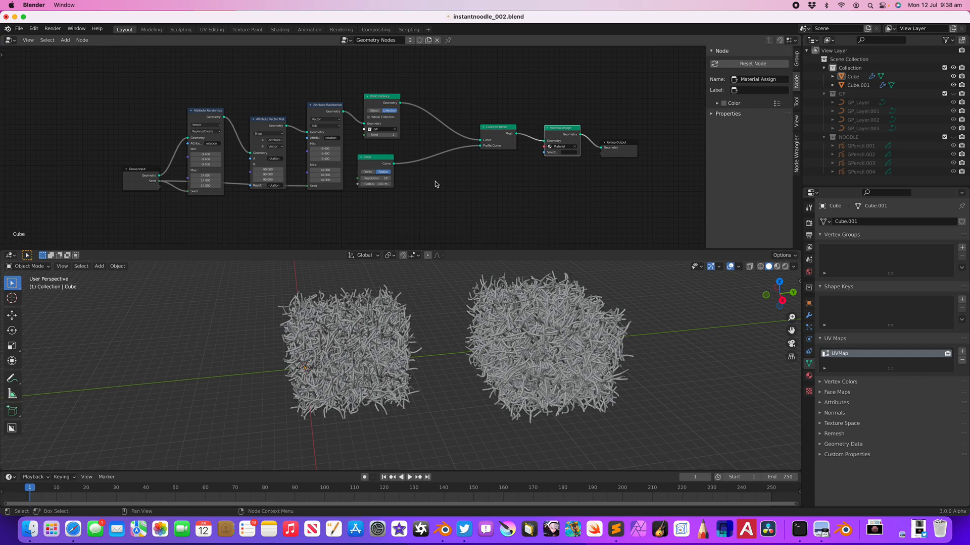